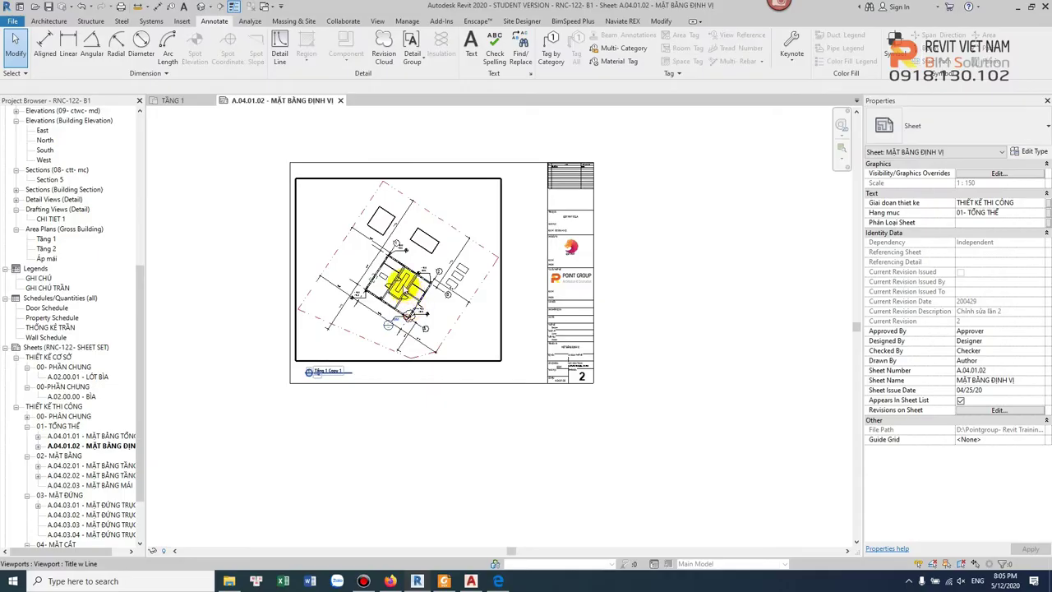
- Activate the Tầng 1 Copy 1 plan viewport on sheet A.04.01.02 and frame the whole building
{"action": "scroll", "coordinate": [399, 274], "scroll_direction": "up", "scroll_amount": 3}
{"action": "left_click", "coordinate": [513, 345]}
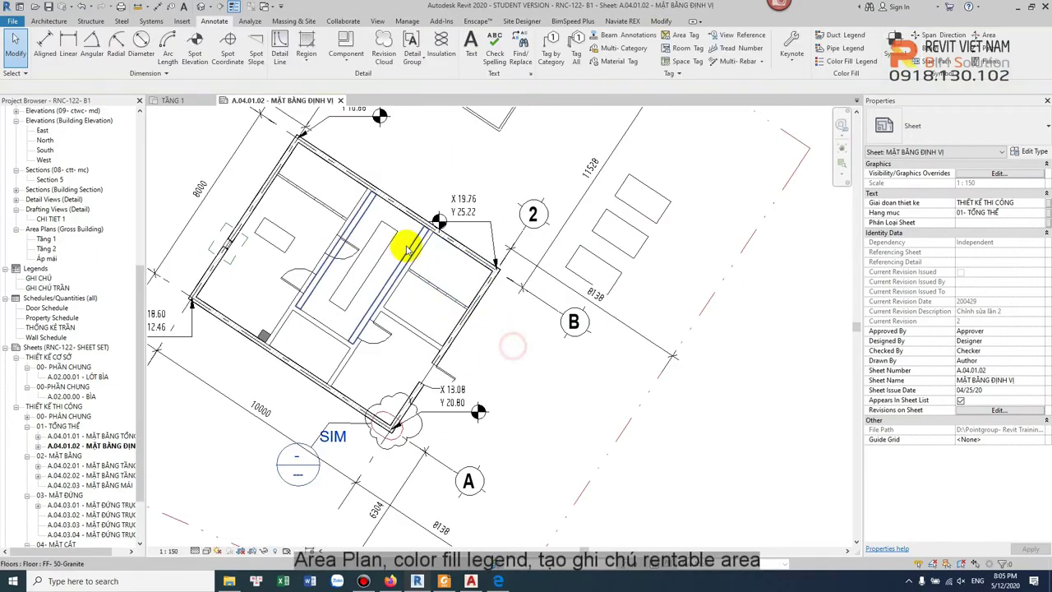
{"action": "scroll", "coordinate": [406, 249], "scroll_direction": "up", "scroll_amount": 3}
{"action": "double_click", "coordinate": [435, 356]}
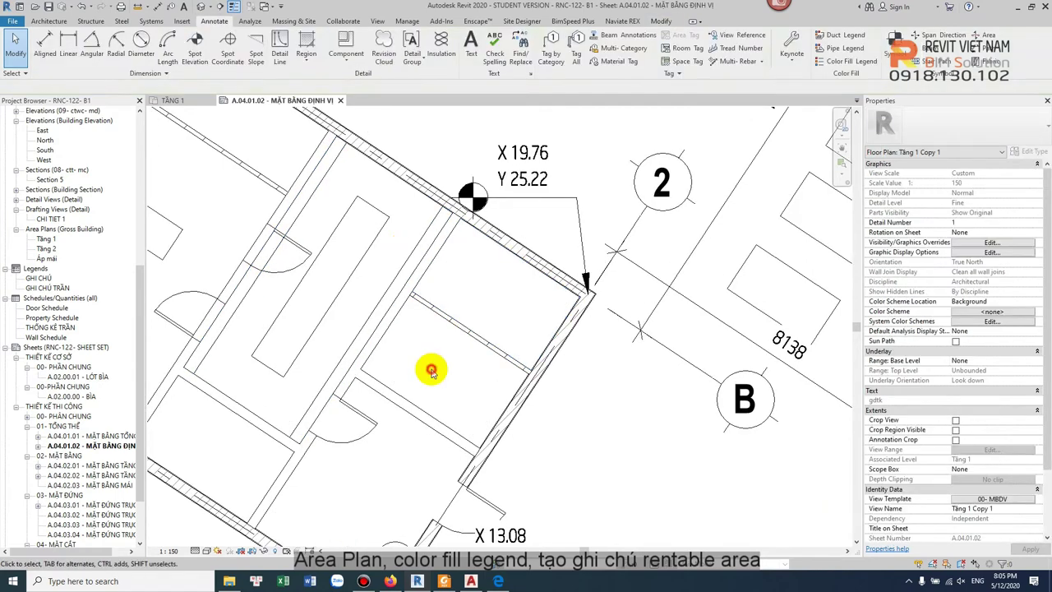
{"action": "scroll", "coordinate": [223, 211], "scroll_direction": "down", "scroll_amount": 2}
{"action": "scroll", "coordinate": [376, 238], "scroll_direction": "down", "scroll_amount": 3}
{"action": "left_click", "coordinate": [335, 263]}
{"action": "key", "text": "Escape"}
{"action": "scroll", "coordinate": [540, 305], "scroll_direction": "down", "scroll_amount": 1}
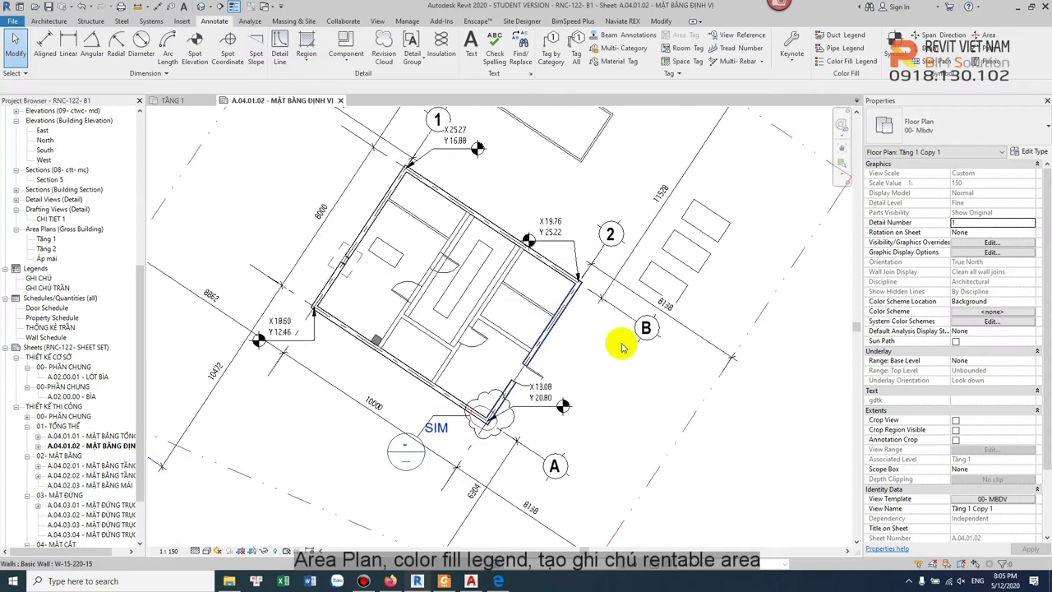
{"action": "middle_click_drag", "start_coordinate": [612, 370], "coordinate": [604, 369]}
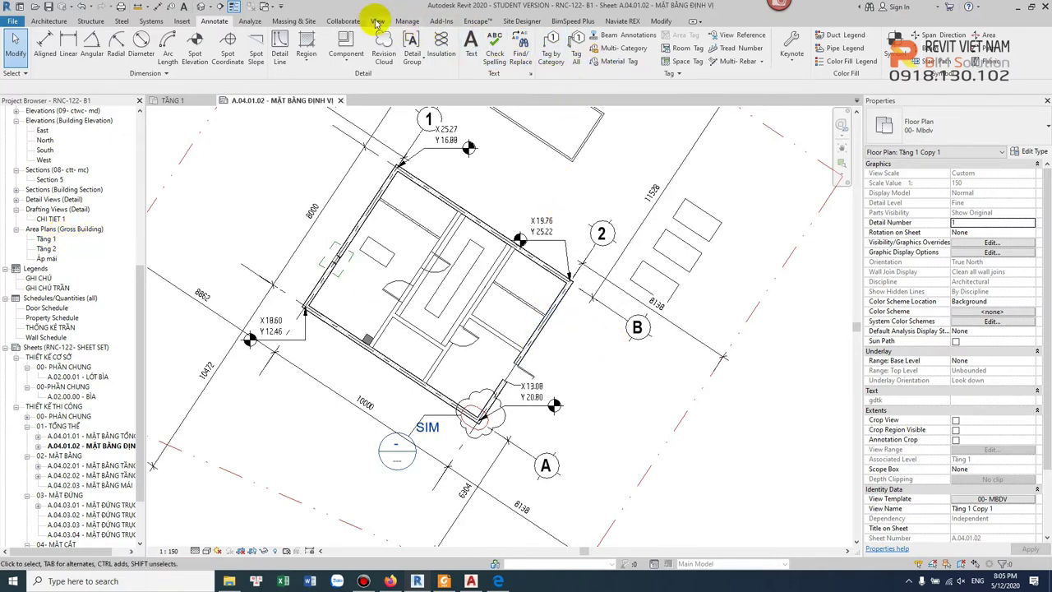
- Look through the View and Annotate ribbon commands, then return to Architecture
{"action": "left_click", "coordinate": [365, 586]}
{"action": "left_click", "coordinate": [365, 581]}
{"action": "left_click", "coordinate": [384, 23]}
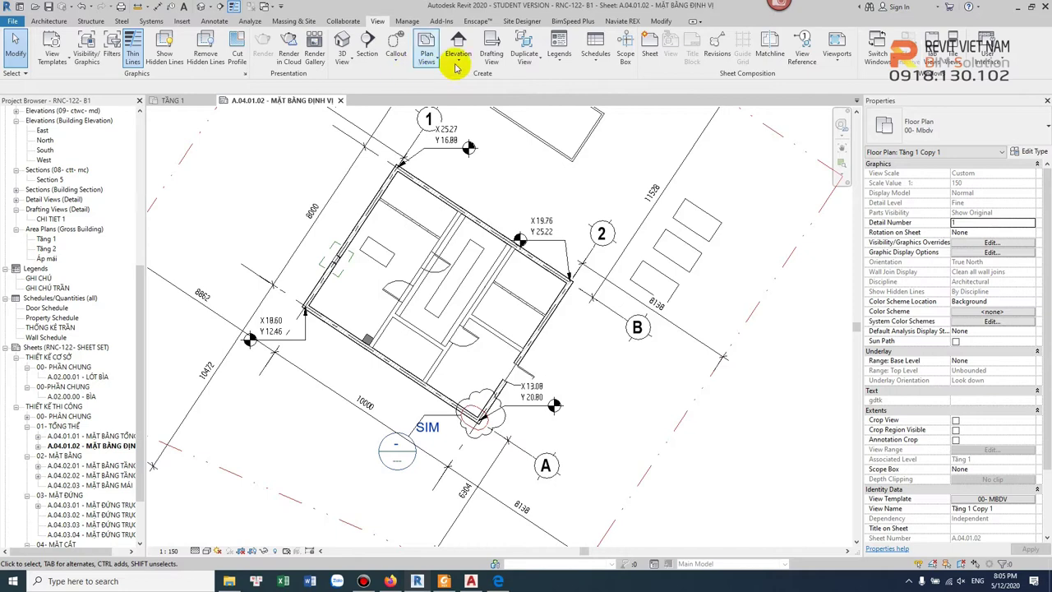
{"action": "left_click", "coordinate": [216, 22]}
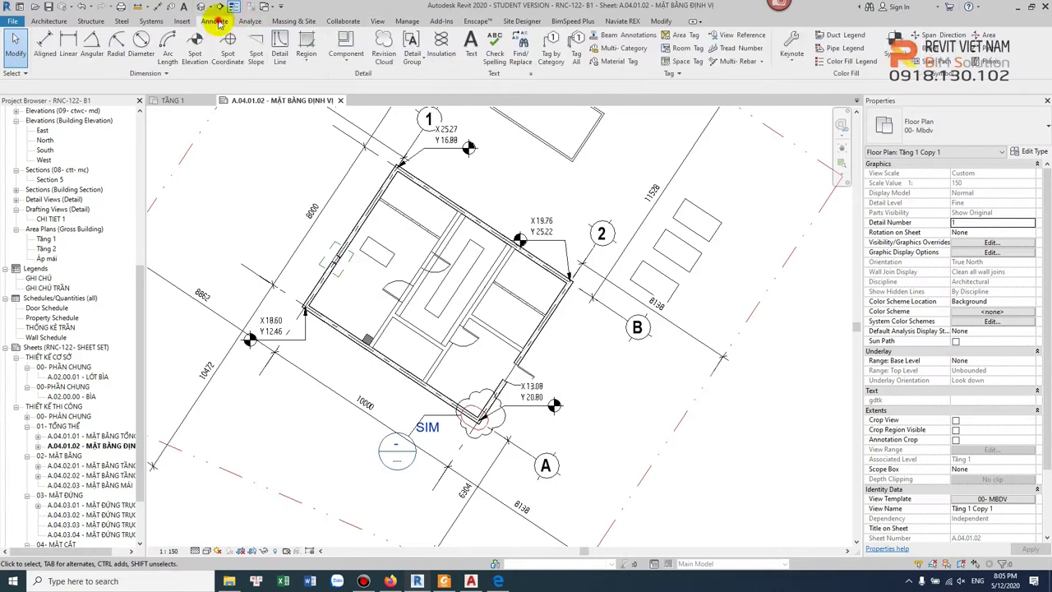
{"action": "left_click", "coordinate": [49, 21]}
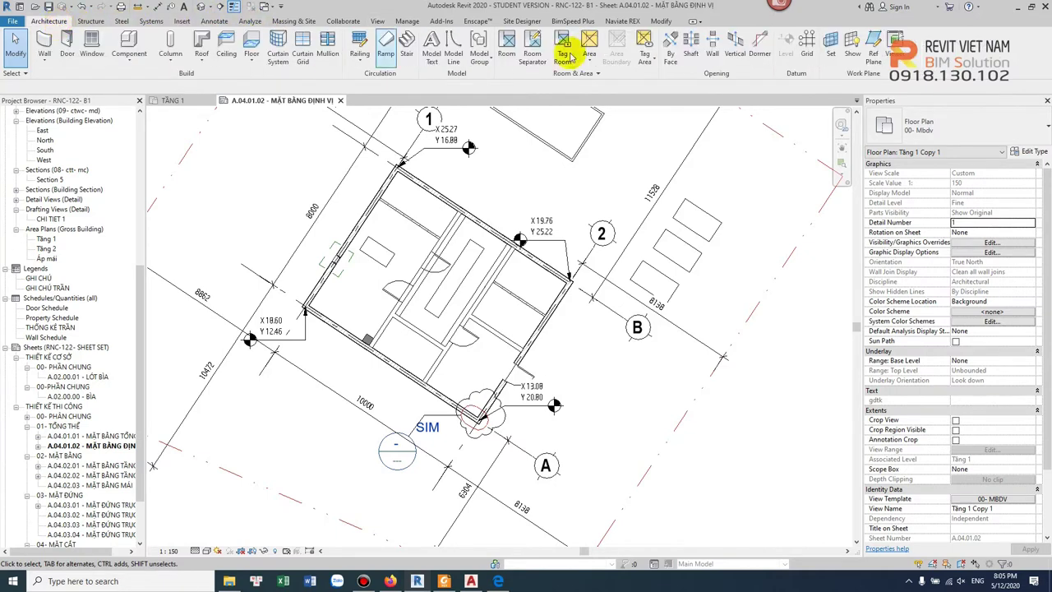
- Create a Rentable area plan for level Tầng 1, answering the boundary-line prompt
{"action": "left_click", "coordinate": [589, 61]}
{"action": "left_click", "coordinate": [608, 79]}
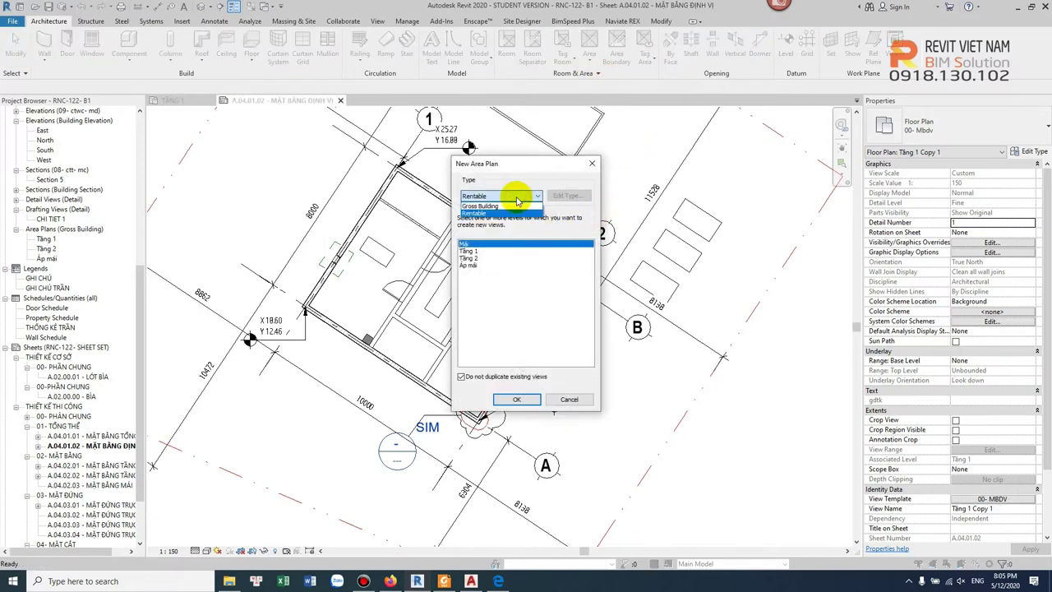
{"action": "left_click", "coordinate": [517, 204]}
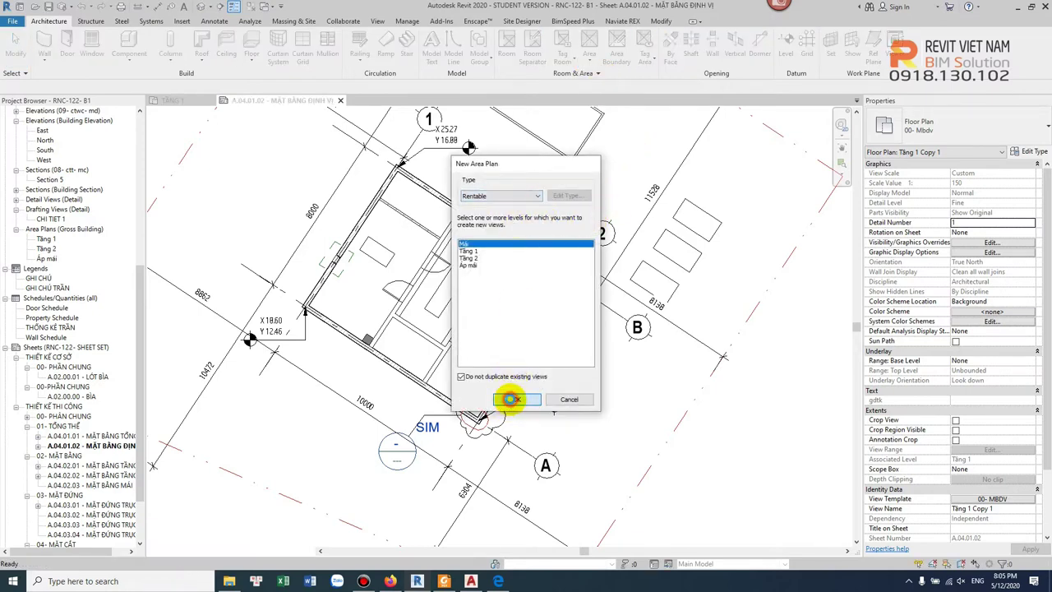
{"action": "left_click", "coordinate": [511, 399]}
{"action": "left_click", "coordinate": [594, 297]}
{"action": "left_click", "coordinate": [597, 74]}
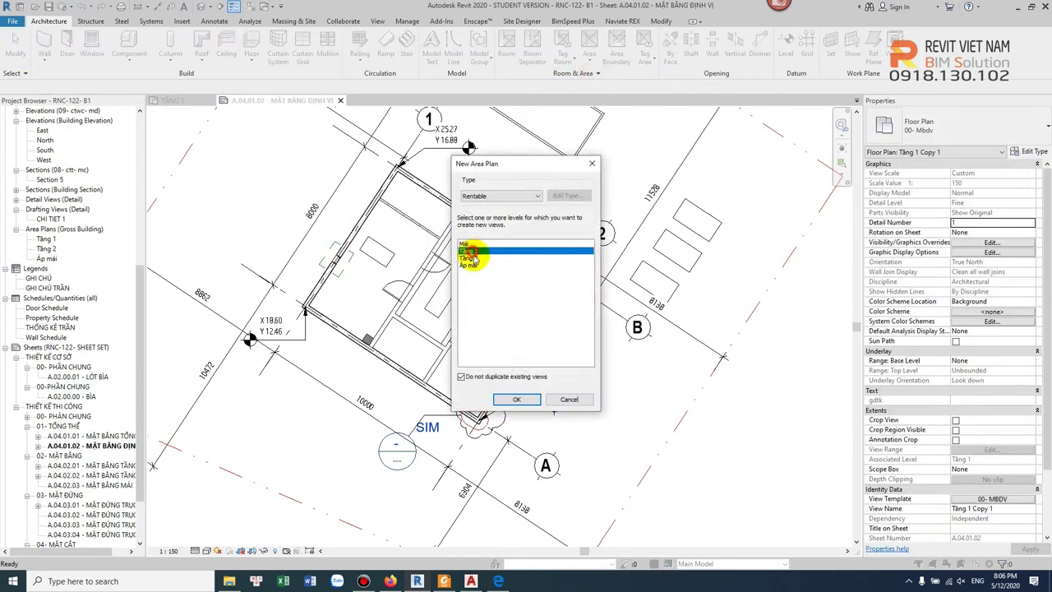
{"action": "left_click", "coordinate": [527, 401]}
{"action": "left_click", "coordinate": [464, 300]}
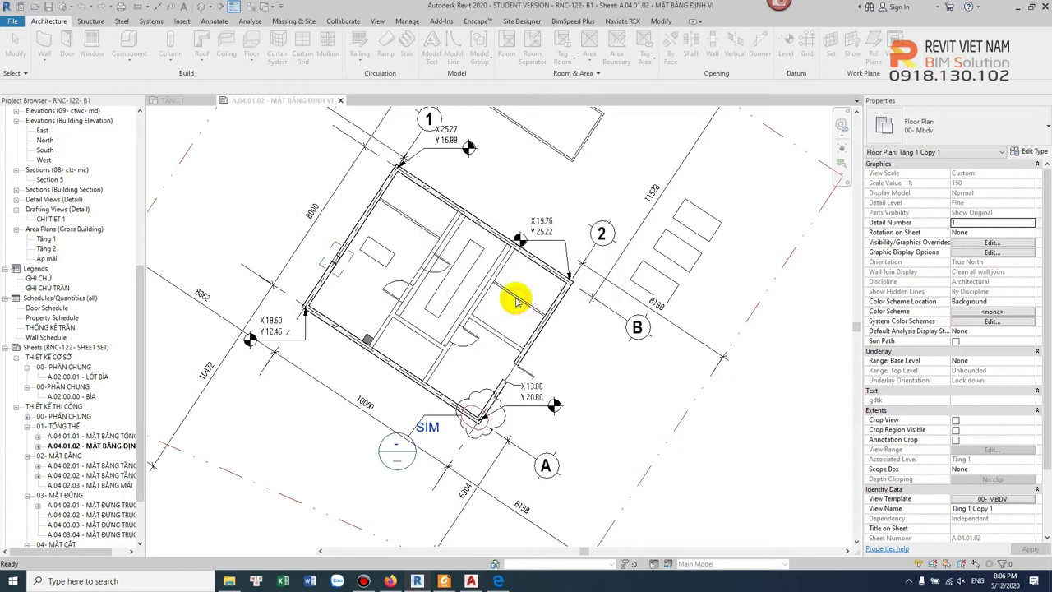
{"action": "scroll", "coordinate": [516, 301], "scroll_direction": "up", "scroll_amount": 4}
- Draw a straight horizontal area boundary line from the left wall to the right wall
{"action": "scroll", "coordinate": [531, 298], "scroll_direction": "up", "scroll_amount": 2}
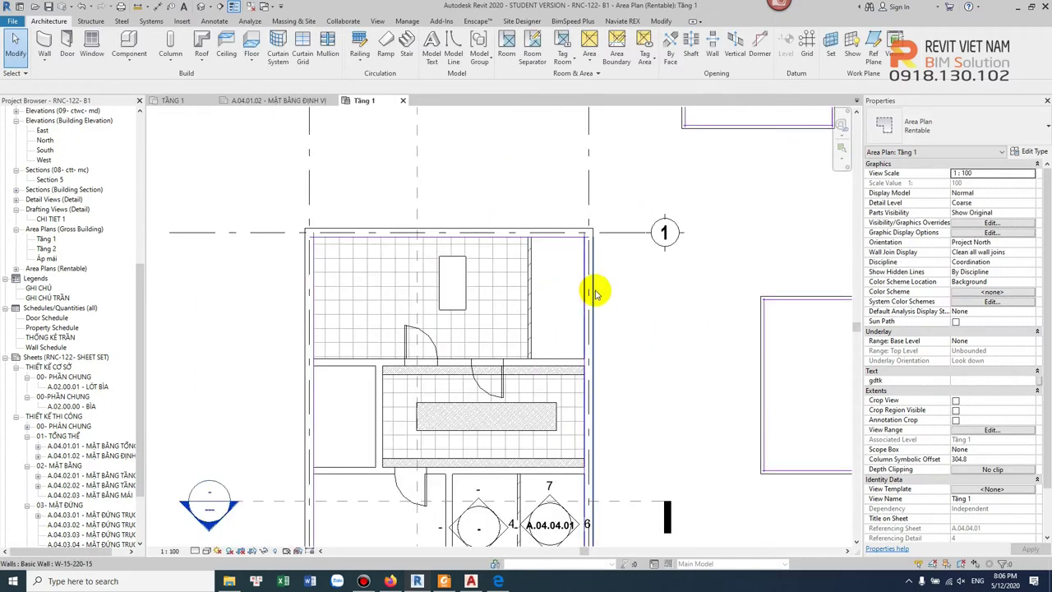
{"action": "scroll", "coordinate": [612, 296], "scroll_direction": "down", "scroll_amount": 2}
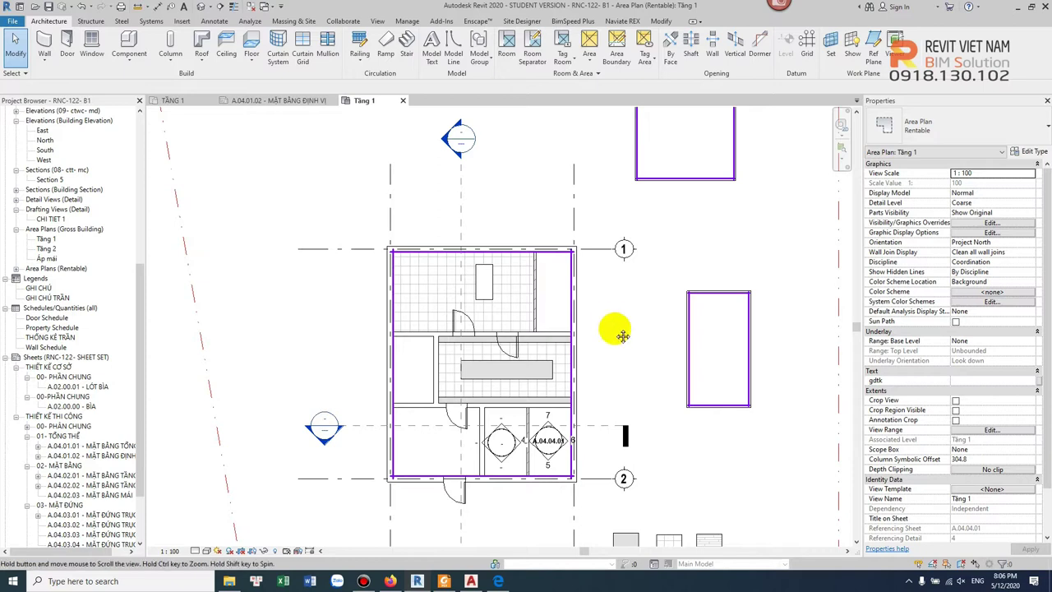
{"action": "left_click", "coordinate": [614, 51]}
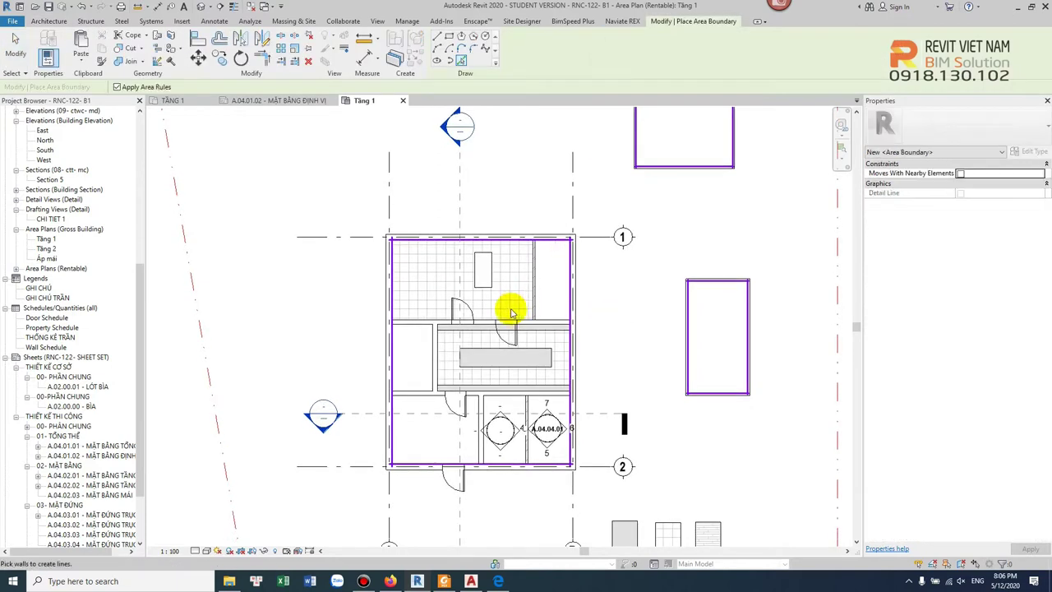
{"action": "left_click", "coordinate": [437, 38]}
{"action": "scroll", "coordinate": [465, 345], "scroll_direction": "up", "scroll_amount": 2}
{"action": "scroll", "coordinate": [453, 341], "scroll_direction": "up", "scroll_amount": 1}
{"action": "scroll", "coordinate": [449, 329], "scroll_direction": "up", "scroll_amount": 2}
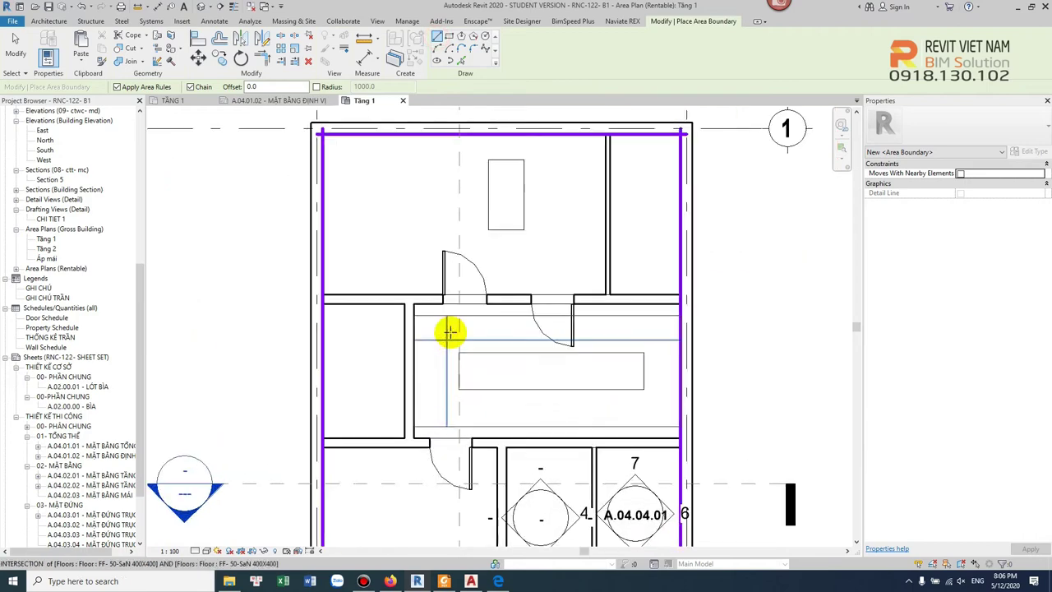
{"action": "left_click", "coordinate": [323, 294]}
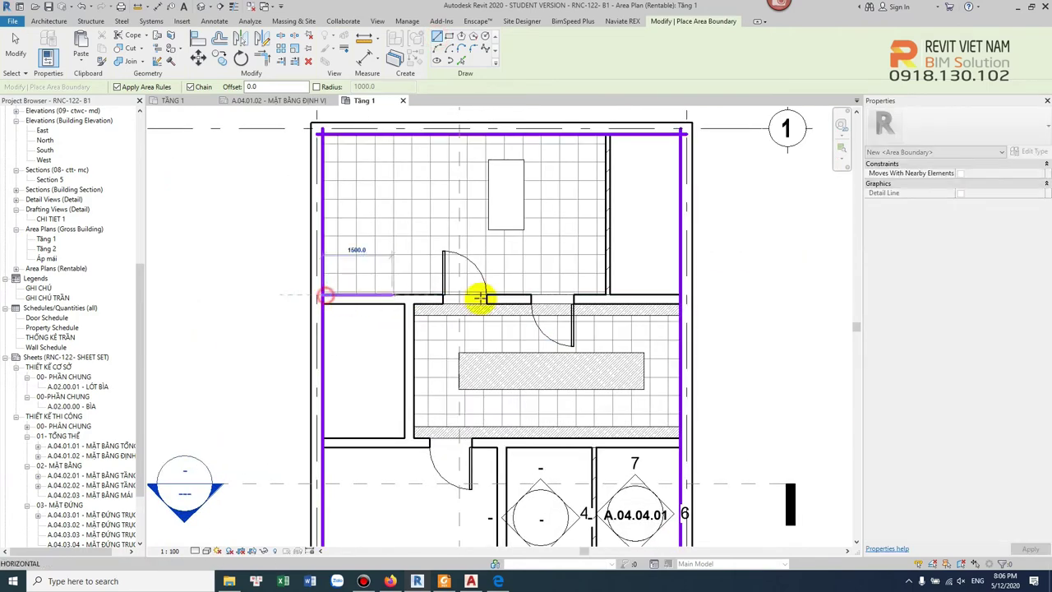
{"action": "left_click", "coordinate": [679, 294]}
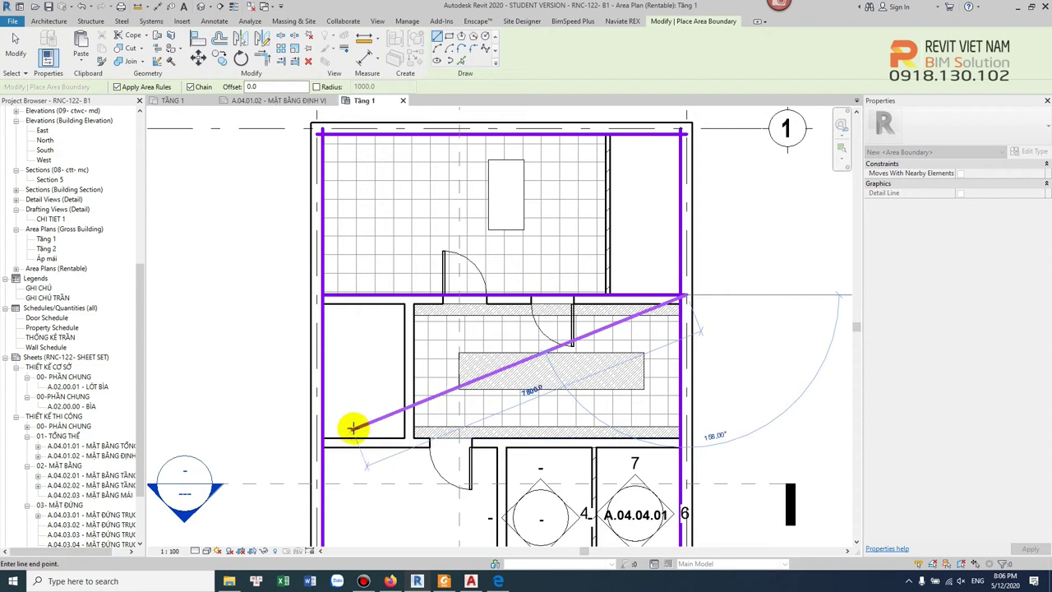
{"action": "key", "text": "Escape"}
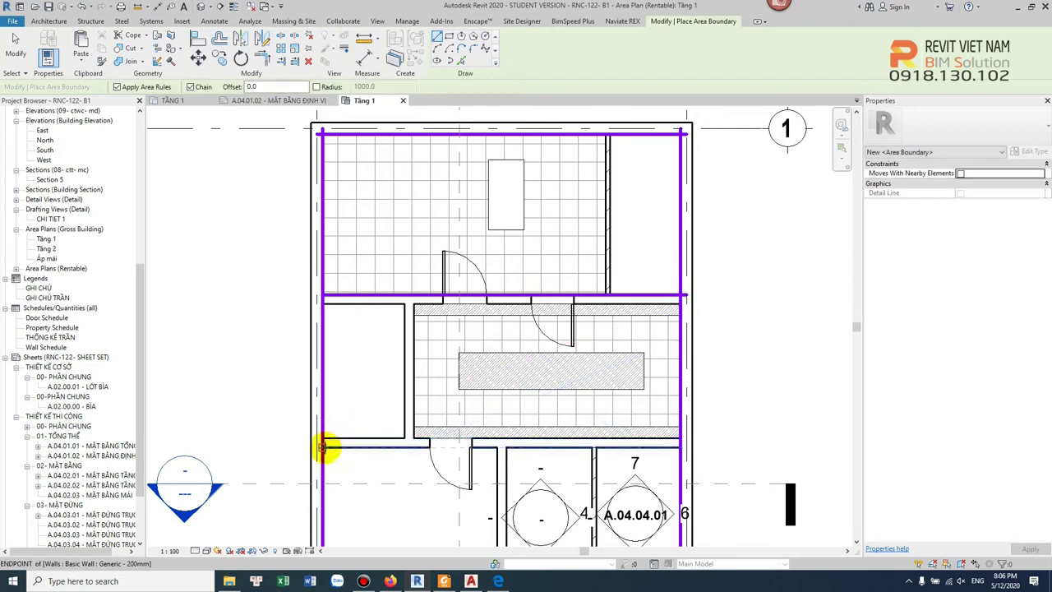
- Draw a second horizontal boundary line lower down, from the left wall to the right wall
{"action": "left_click", "coordinate": [326, 446]}
{"action": "left_click", "coordinate": [677, 448]}
{"action": "key", "text": "Escape"}
{"action": "key", "text": "Escape"}
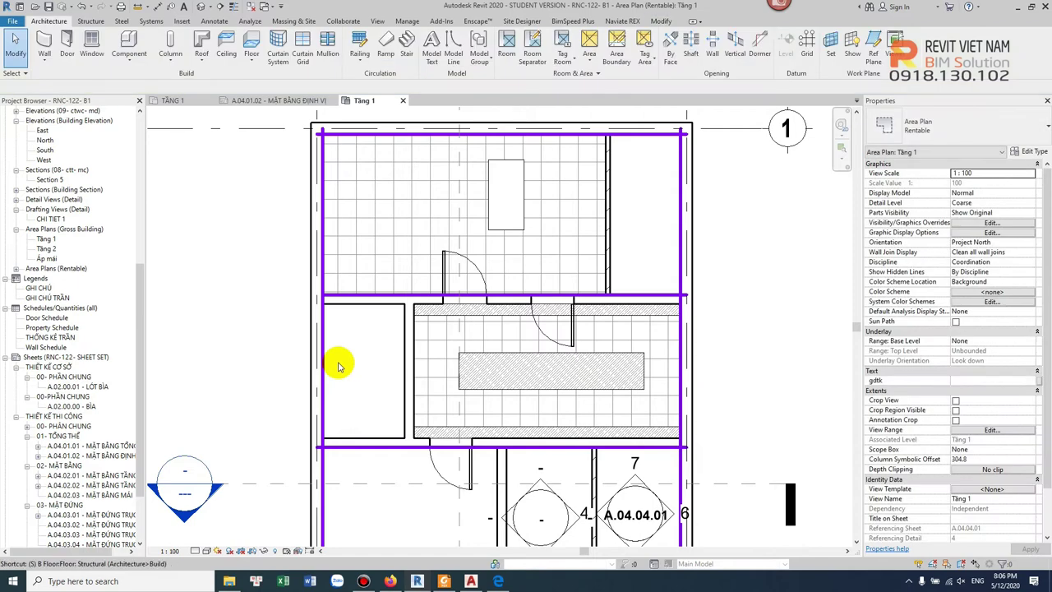
{"action": "key", "text": "l"}
- Split the left and right outer boundary lines, deleting their middle segments beside the central zone
{"action": "left_click", "coordinate": [327, 446]}
{"action": "left_click", "coordinate": [322, 362]}
{"action": "key", "text": "Escape"}
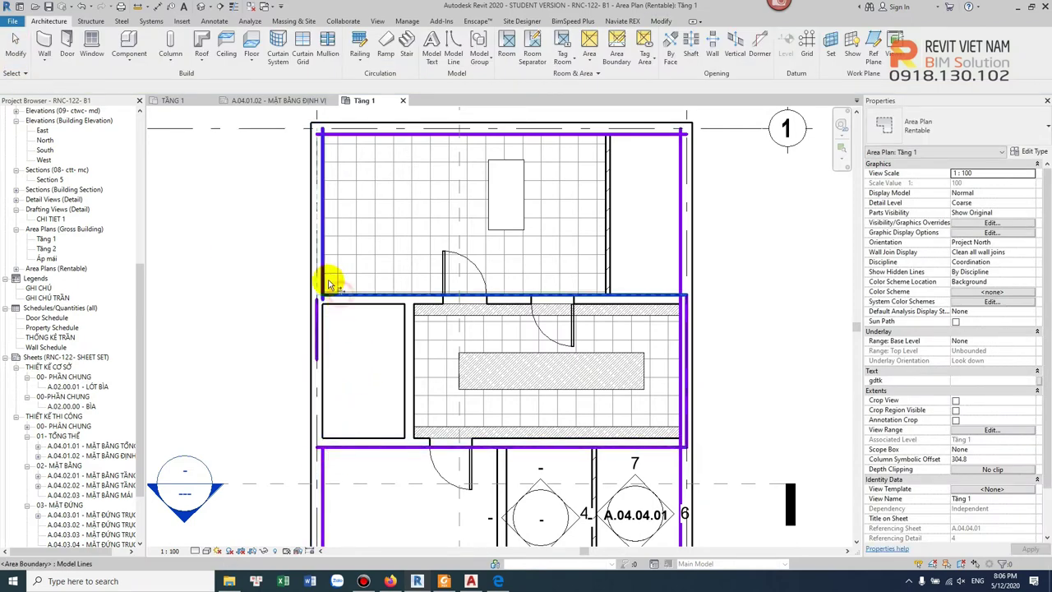
{"action": "scroll", "coordinate": [340, 286], "scroll_direction": "down", "scroll_amount": 1}
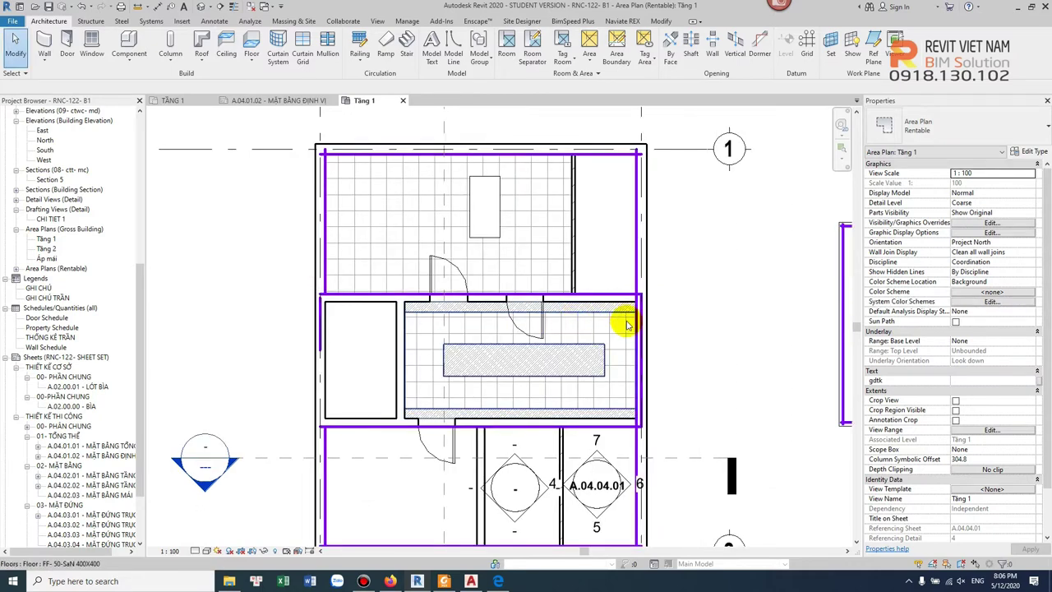
{"action": "key", "text": "s"}
{"action": "key", "text": "l"}
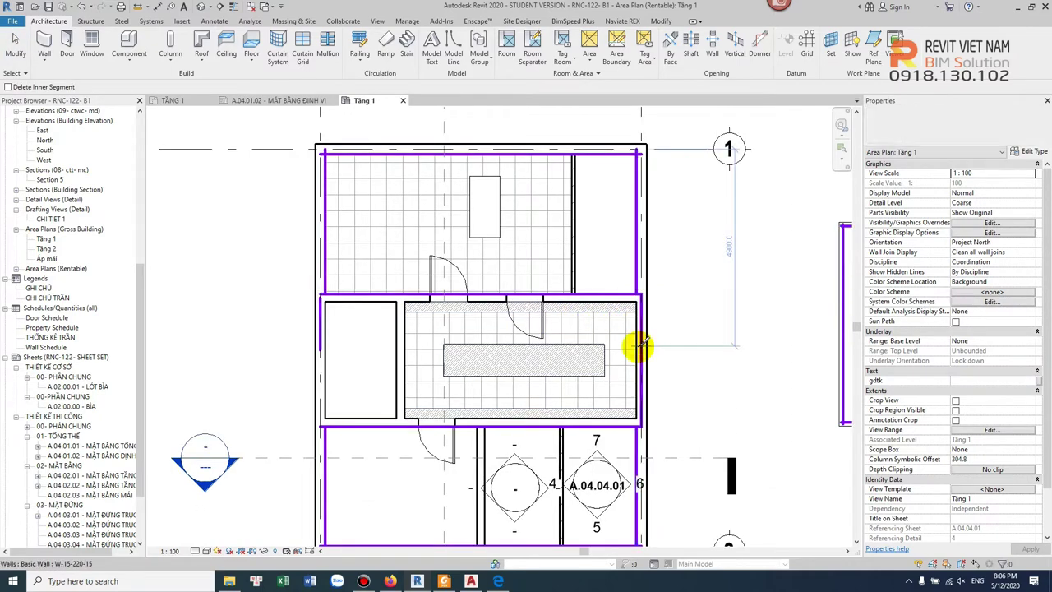
{"action": "left_click", "coordinate": [640, 345]}
{"action": "left_click", "coordinate": [638, 291]}
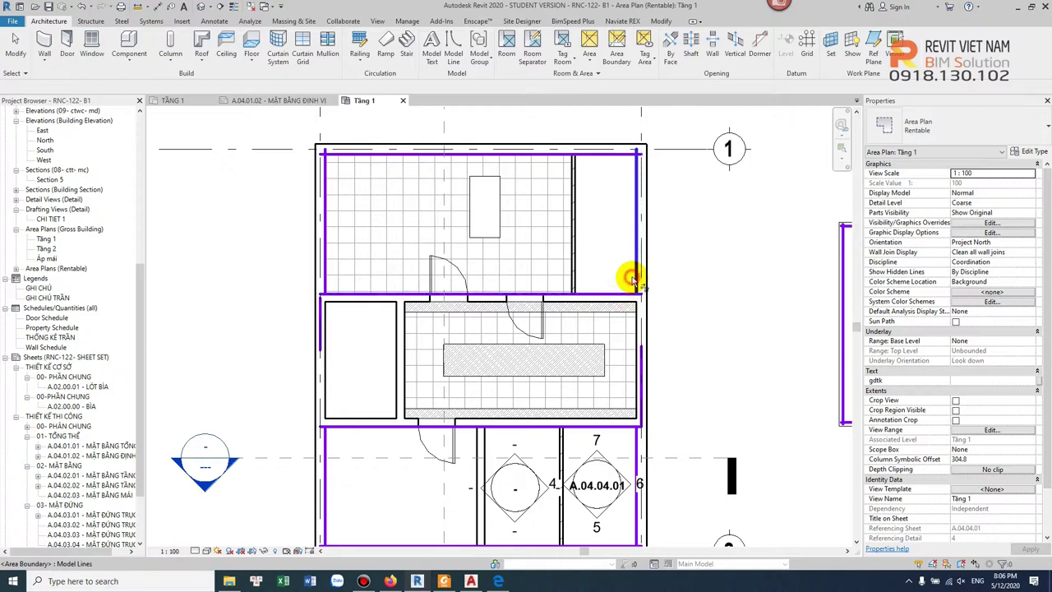
- Adjust the left boundary line and check the upper horizontal and short vertical segments
{"action": "key", "text": "t"}
{"action": "key", "text": "r"}
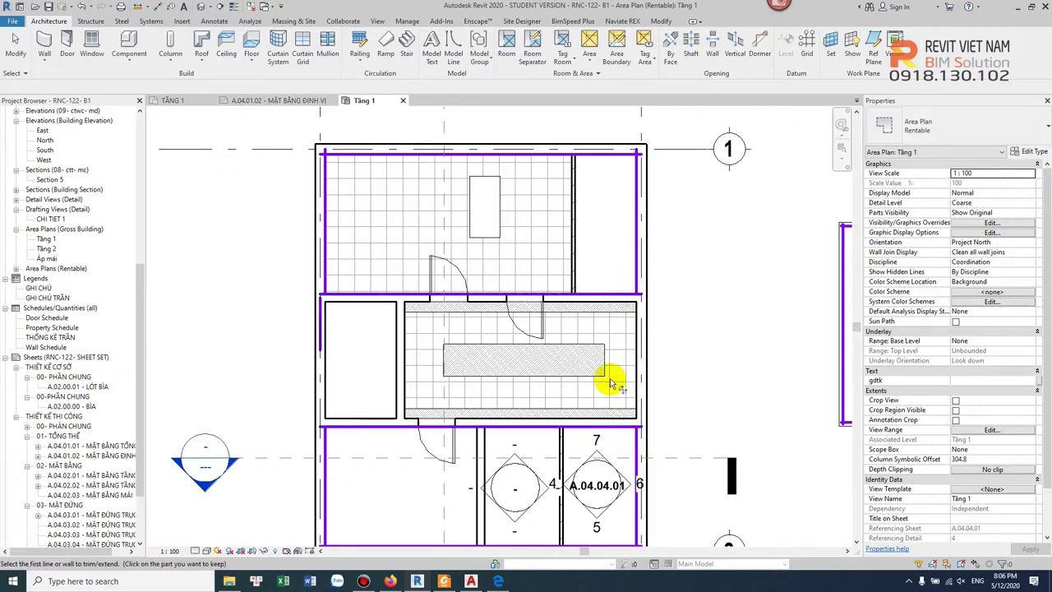
{"action": "key", "text": "Escape"}
{"action": "key", "text": "Escape"}
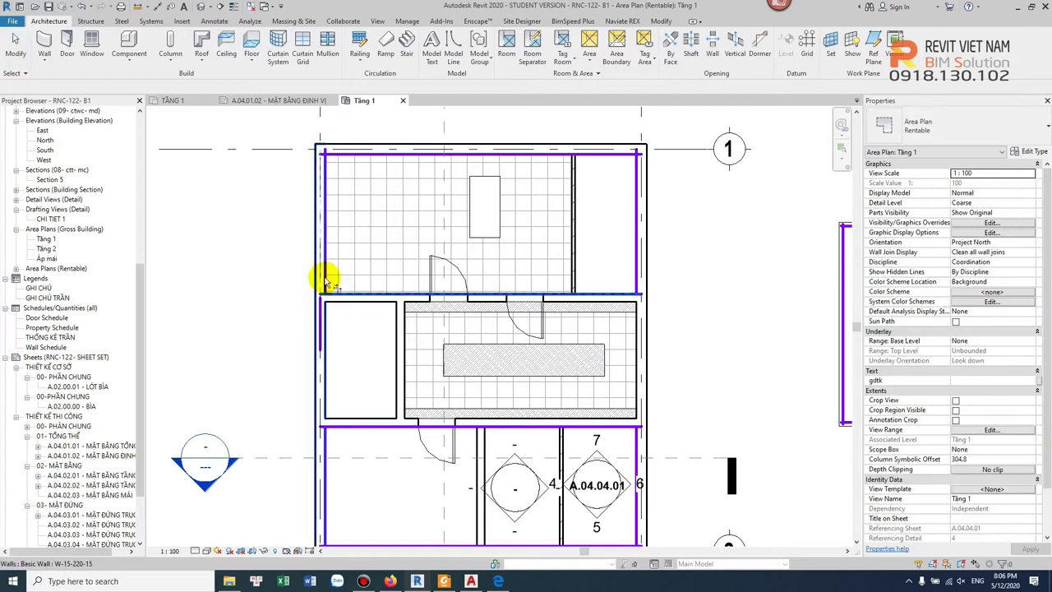
{"action": "left_click_drag", "start_coordinate": [341, 291], "coordinate": [390, 274]}
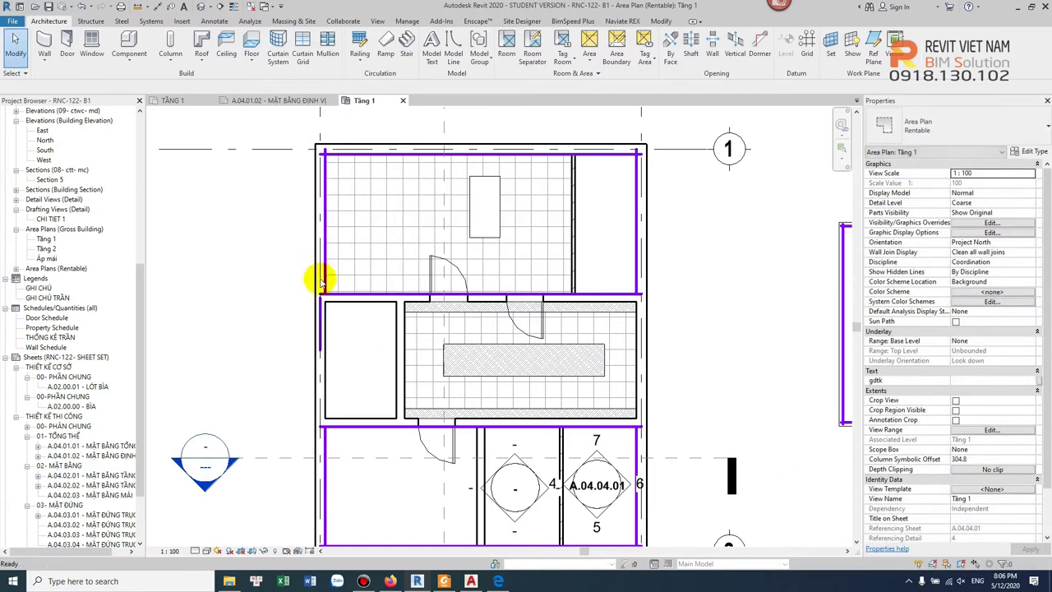
{"action": "left_click", "coordinate": [359, 294]}
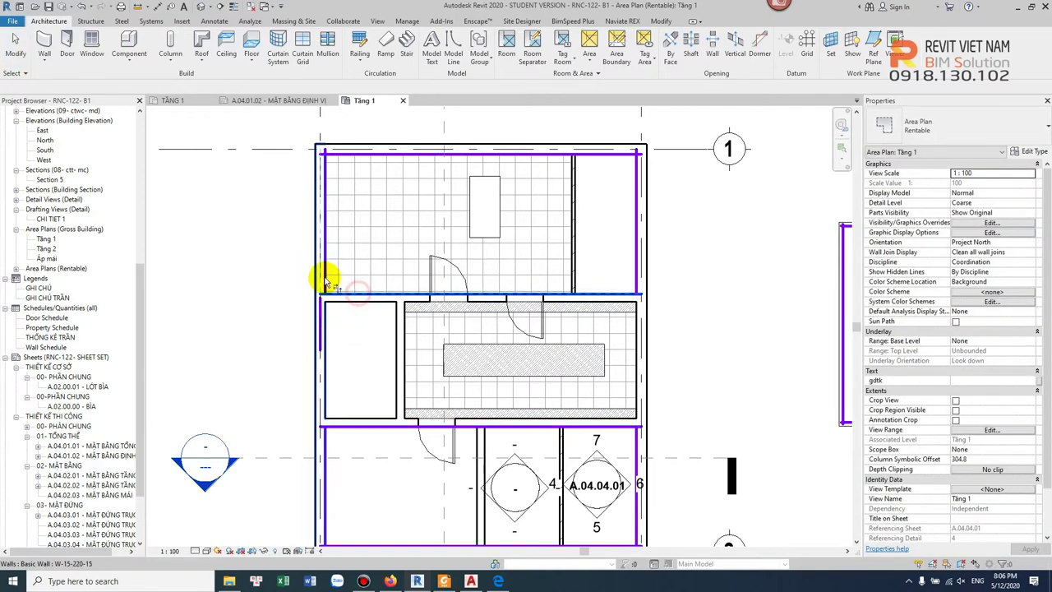
{"action": "scroll", "coordinate": [326, 279], "scroll_direction": "up", "scroll_amount": 3}
{"action": "scroll", "coordinate": [326, 280], "scroll_direction": "up", "scroll_amount": 1}
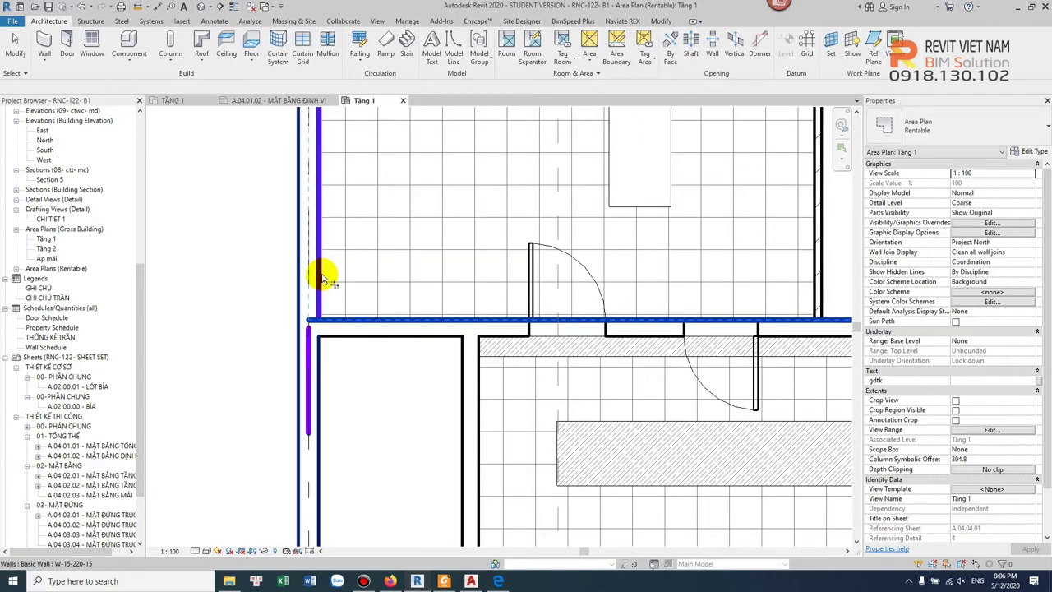
{"action": "left_click", "coordinate": [306, 366]}
{"action": "key", "text": "Escape"}
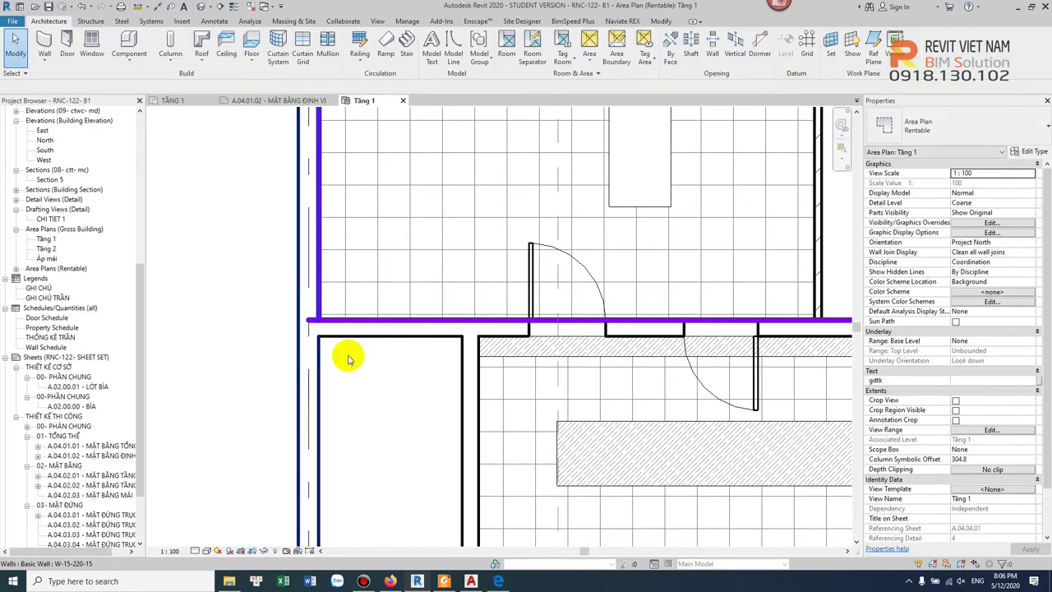
{"action": "scroll", "coordinate": [498, 390], "scroll_direction": "down", "scroll_amount": 3}
{"action": "scroll", "coordinate": [679, 331], "scroll_direction": "down", "scroll_amount": 1}
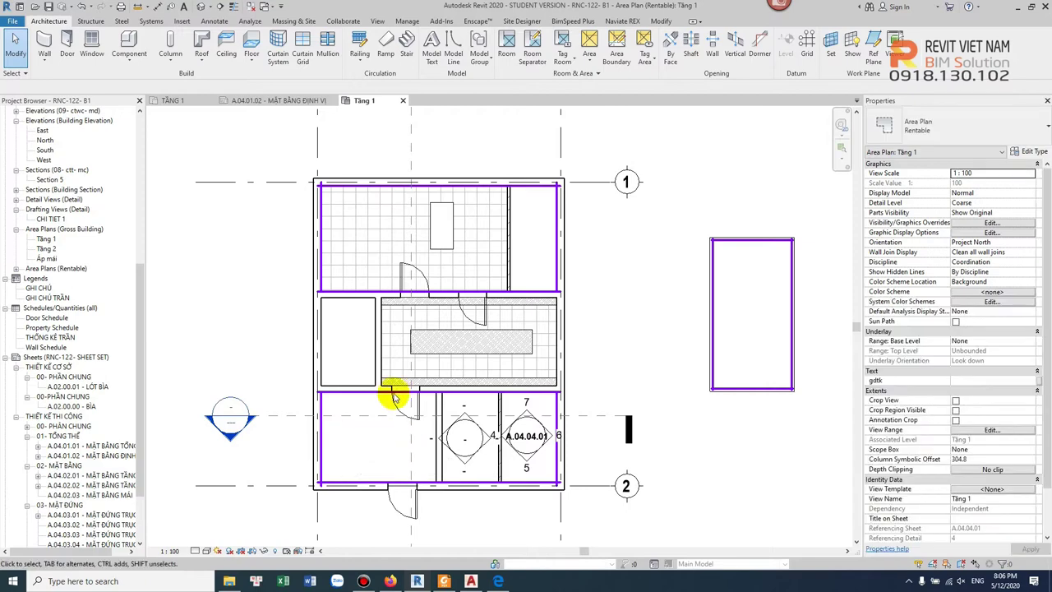
- Place an area in the upper unit and name it CAN A (26.93)
{"action": "left_click", "coordinate": [589, 51]}
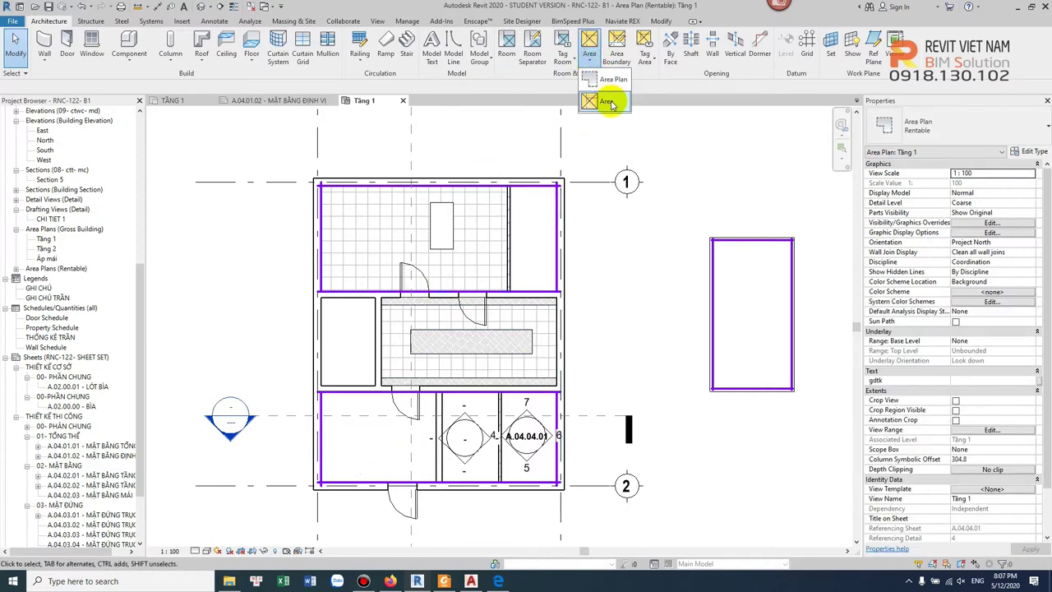
{"action": "left_click", "coordinate": [611, 103]}
{"action": "scroll", "coordinate": [411, 242], "scroll_direction": "up", "scroll_amount": 2}
{"action": "left_click", "coordinate": [395, 236]}
{"action": "key", "text": "Escape"}
{"action": "type", "text": "CAN A"}
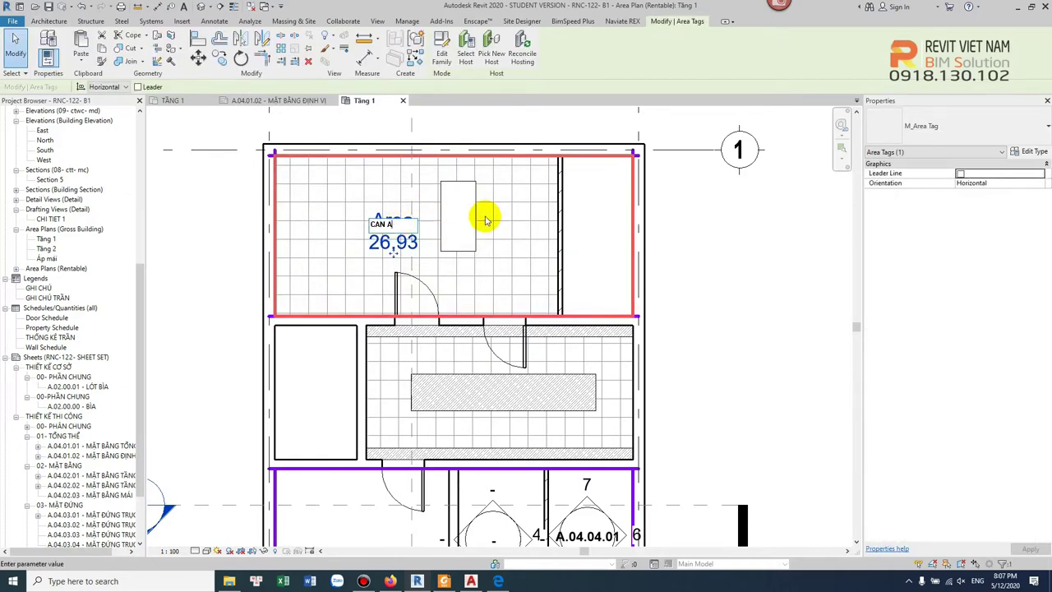
{"action": "key", "text": "Return"}
{"action": "scroll", "coordinate": [483, 223], "scroll_direction": "down", "scroll_amount": 2}
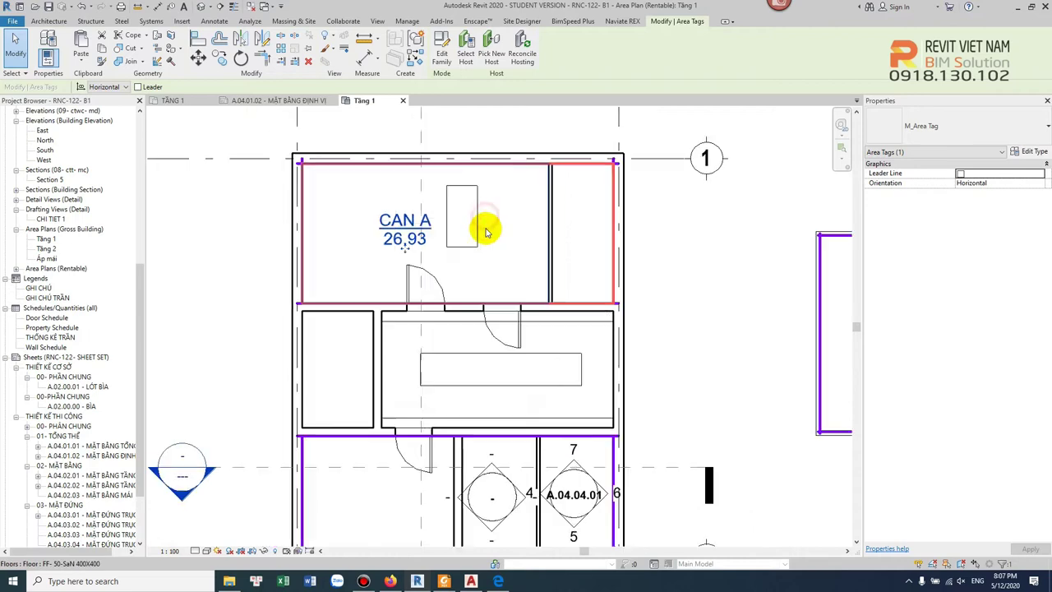
{"action": "scroll", "coordinate": [435, 364], "scroll_direction": "down", "scroll_amount": 2}
{"action": "key", "text": "Escape"}
- Place an area in the lower unit and name it CĂN B (23.06)
{"action": "left_click", "coordinate": [589, 61]}
{"action": "left_click", "coordinate": [609, 102]}
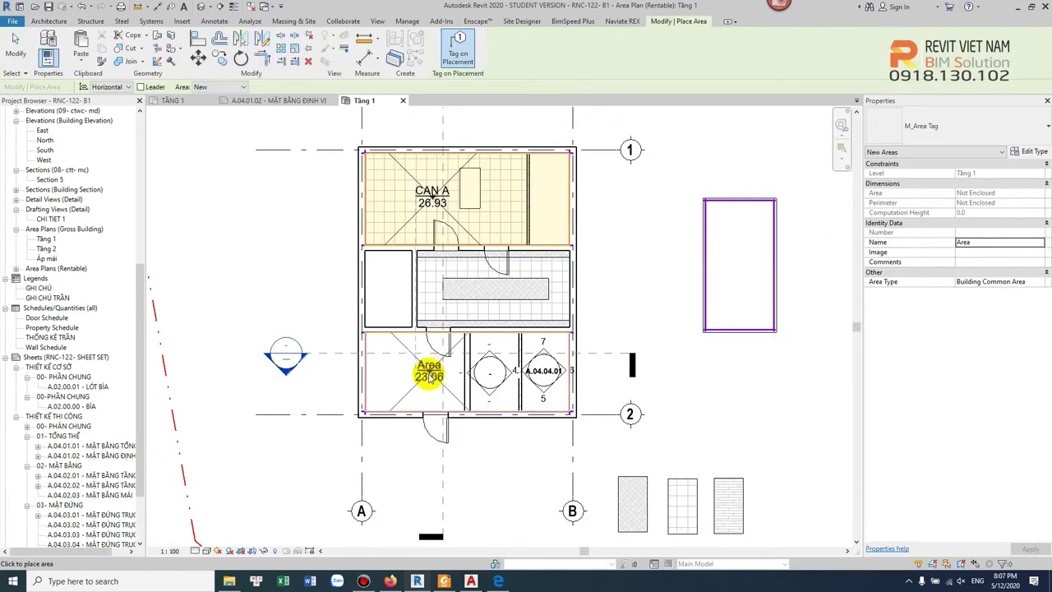
{"action": "scroll", "coordinate": [429, 375], "scroll_direction": "up", "scroll_amount": 2}
{"action": "left_click", "coordinate": [428, 375]}
{"action": "key", "text": "Escape"}
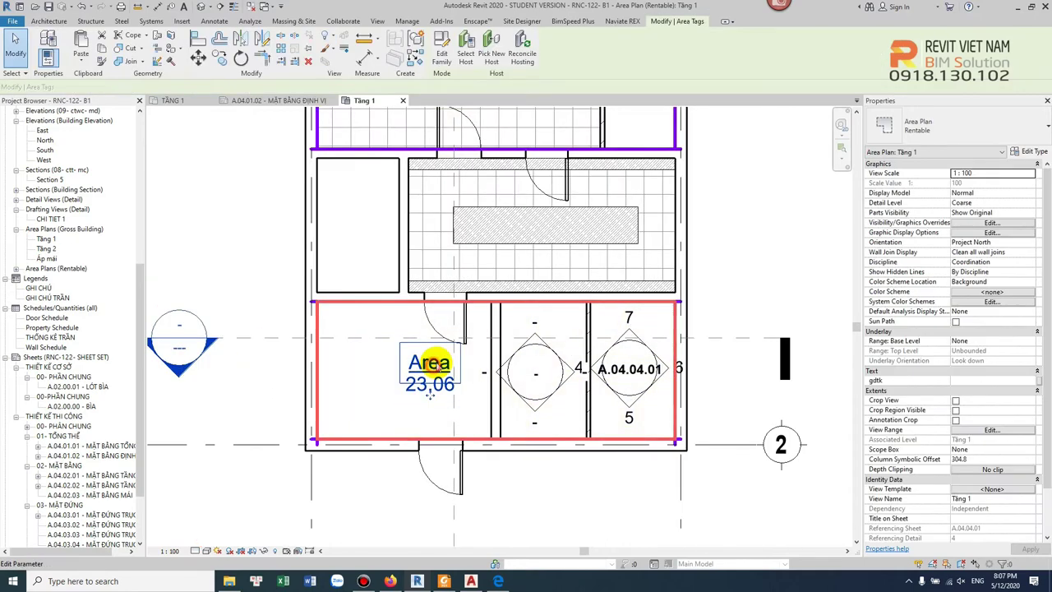
{"action": "double_click", "coordinate": [433, 362]}
{"action": "type", "text": "CĂN B"}
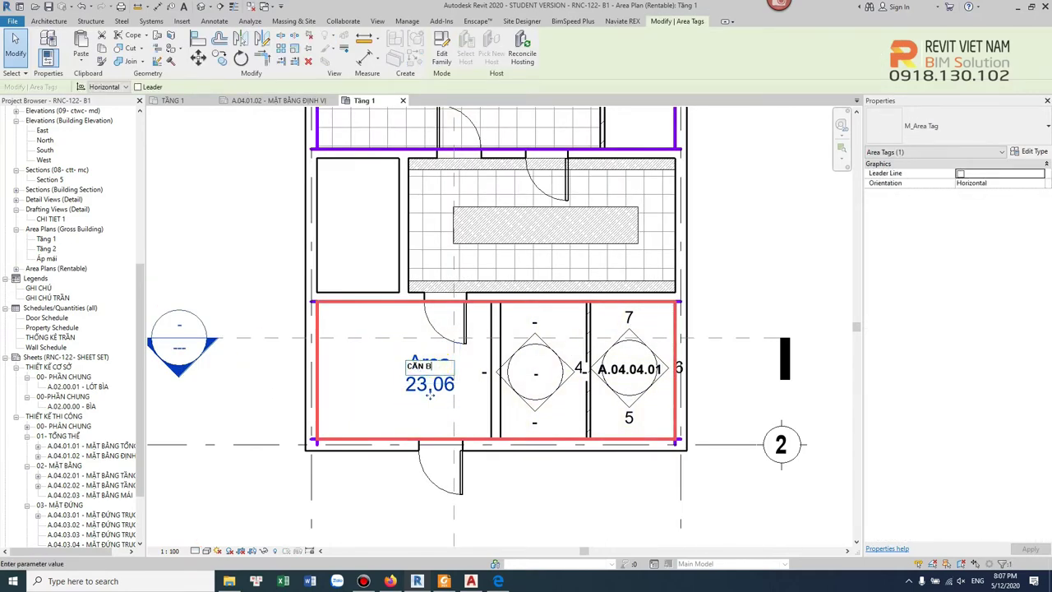
{"action": "left_click", "coordinate": [721, 293]}
{"action": "left_click", "coordinate": [200, 235]}
{"action": "scroll", "coordinate": [71, 164], "scroll_direction": "up", "scroll_amount": 3}
{"action": "scroll", "coordinate": [70, 171], "scroll_direction": "up", "scroll_amount": 3}
{"action": "scroll", "coordinate": [70, 171], "scroll_direction": "up", "scroll_amount": 2}
- Open the Tầng 1 working floor plan and tag the room PHÒNG A
{"action": "double_click", "coordinate": [46, 169]}
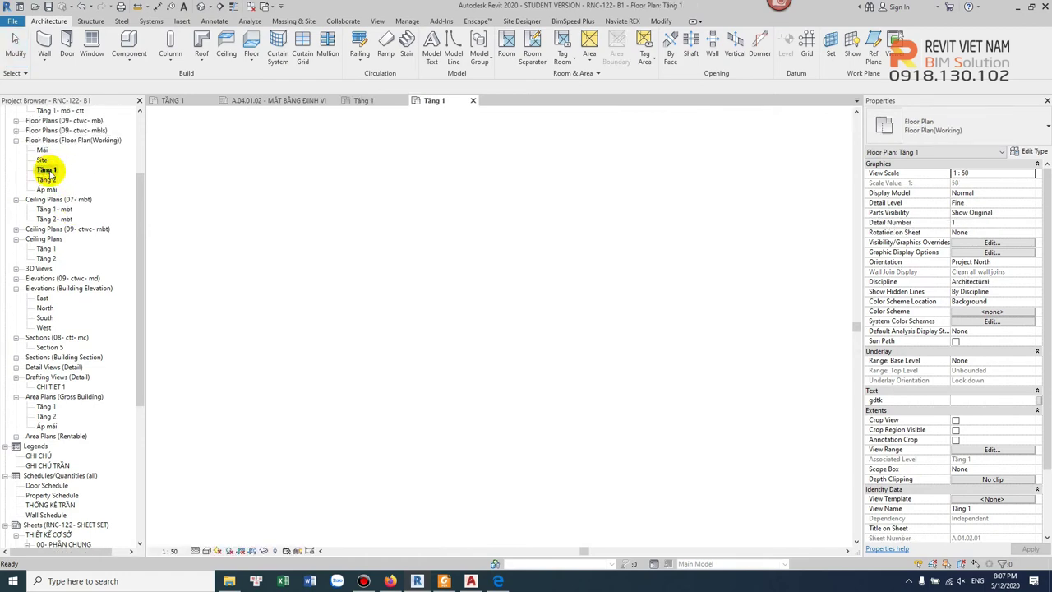
{"action": "scroll", "coordinate": [493, 280], "scroll_direction": "up", "scroll_amount": 3}
{"action": "scroll", "coordinate": [461, 284], "scroll_direction": "up", "scroll_amount": 2}
{"action": "left_click", "coordinate": [608, 367]}
{"action": "key", "text": "r"}
{"action": "key", "text": "t"}
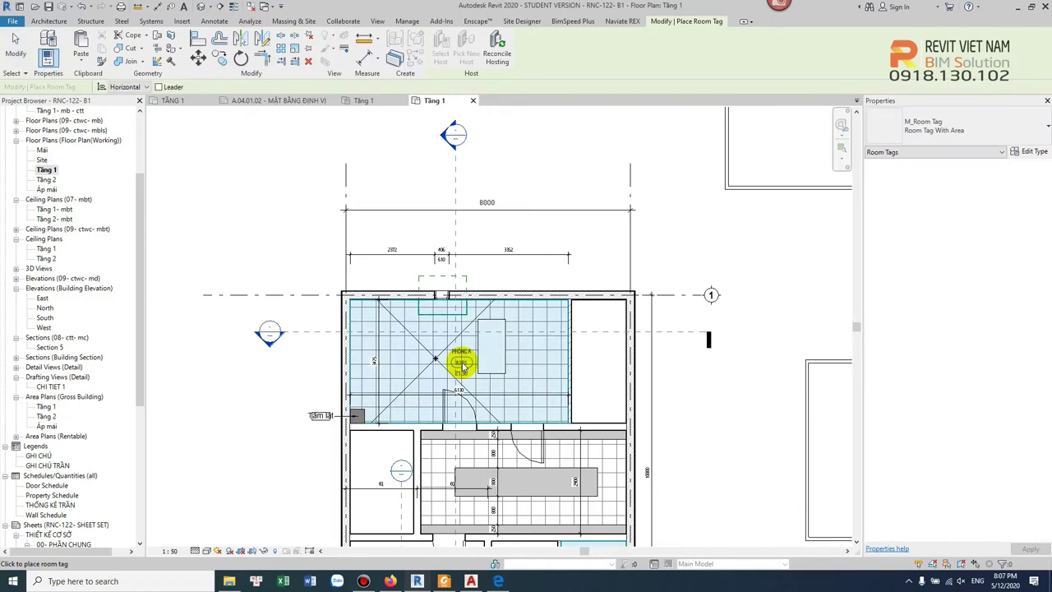
{"action": "scroll", "coordinate": [463, 366], "scroll_direction": "up", "scroll_amount": 2}
{"action": "left_click", "coordinate": [417, 357]}
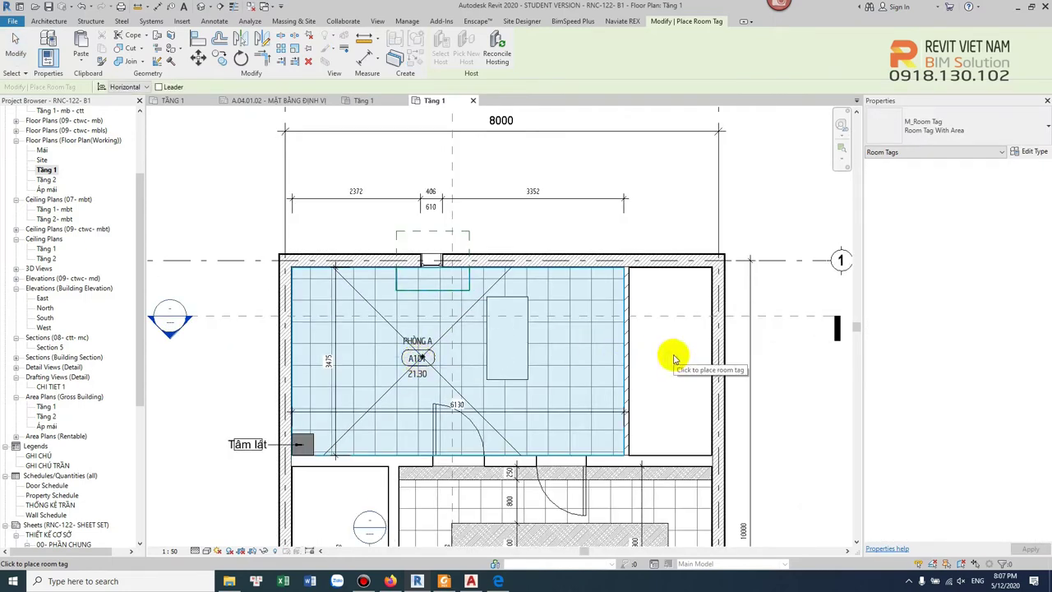
{"action": "key", "text": "Escape"}
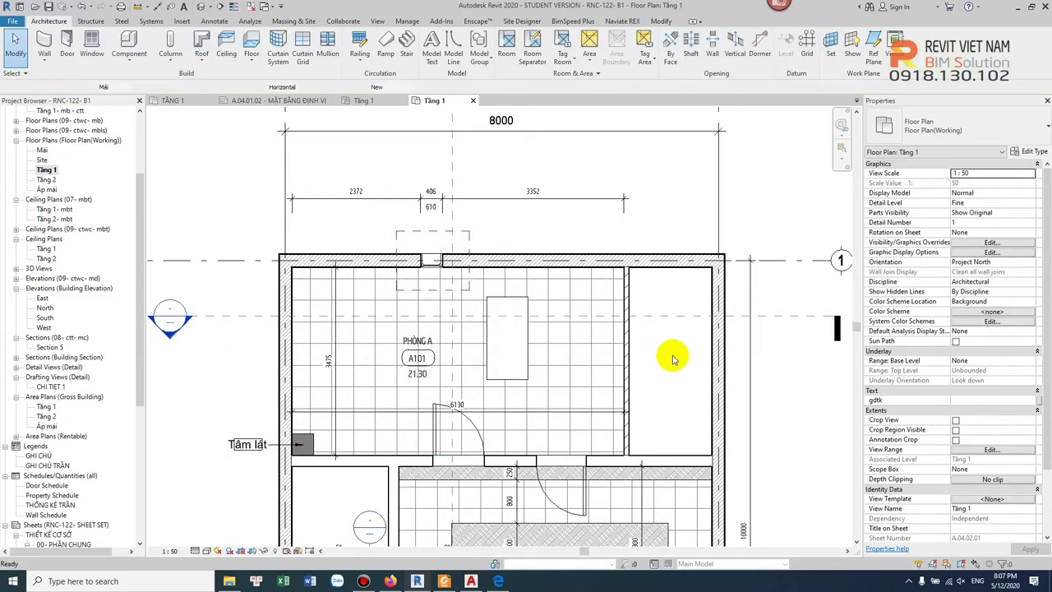
- Place a room in the right-hand space and name it A1
{"action": "key", "text": "m"}
{"action": "left_click", "coordinate": [671, 360]}
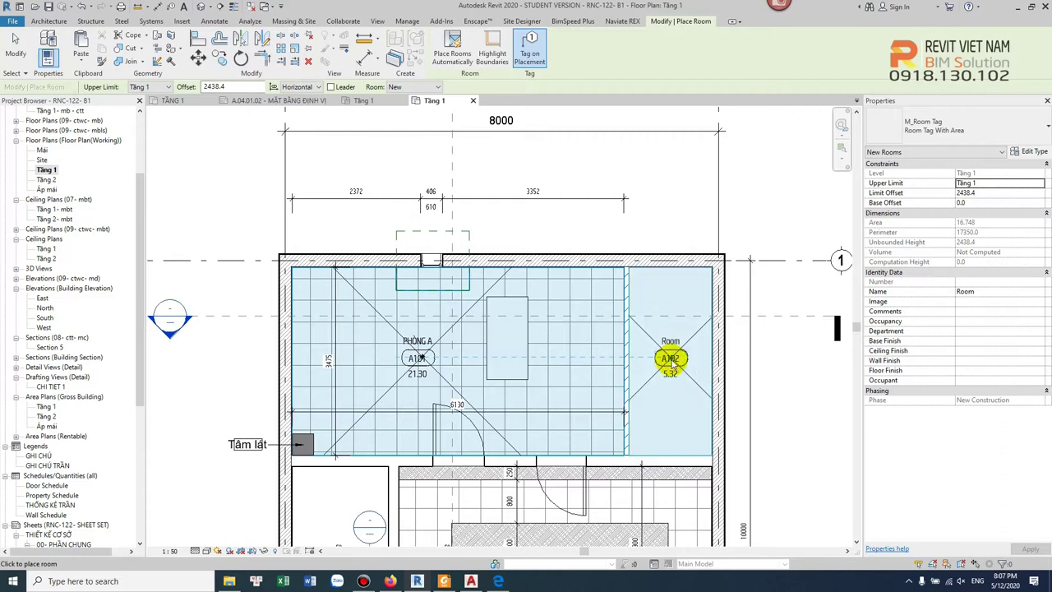
{"action": "key", "text": "Escape"}
{"action": "double_click", "coordinate": [669, 341]}
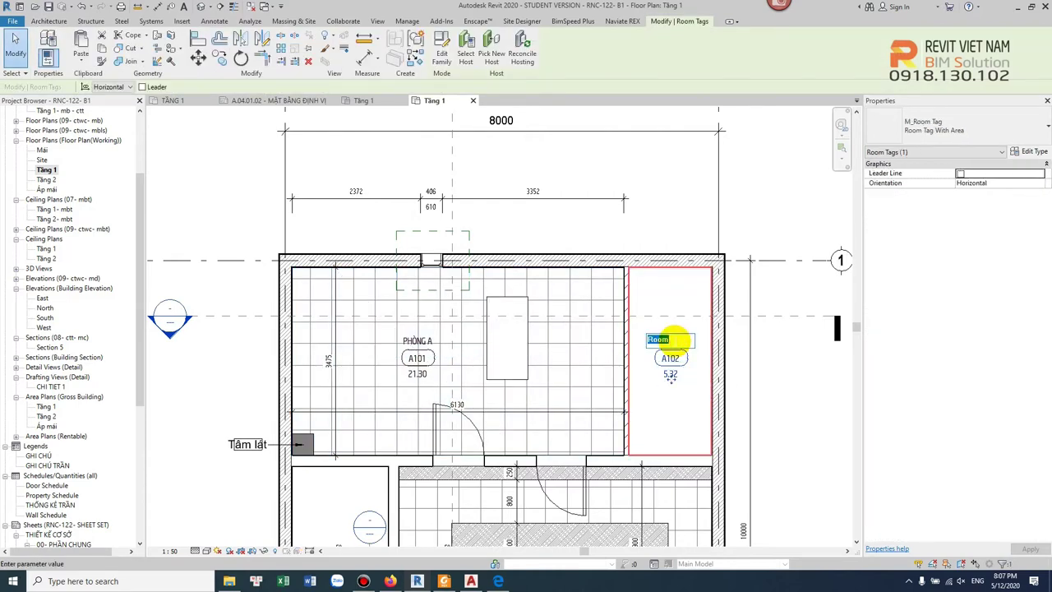
{"action": "type", "text": "A1"}
{"action": "key", "text": "Return"}
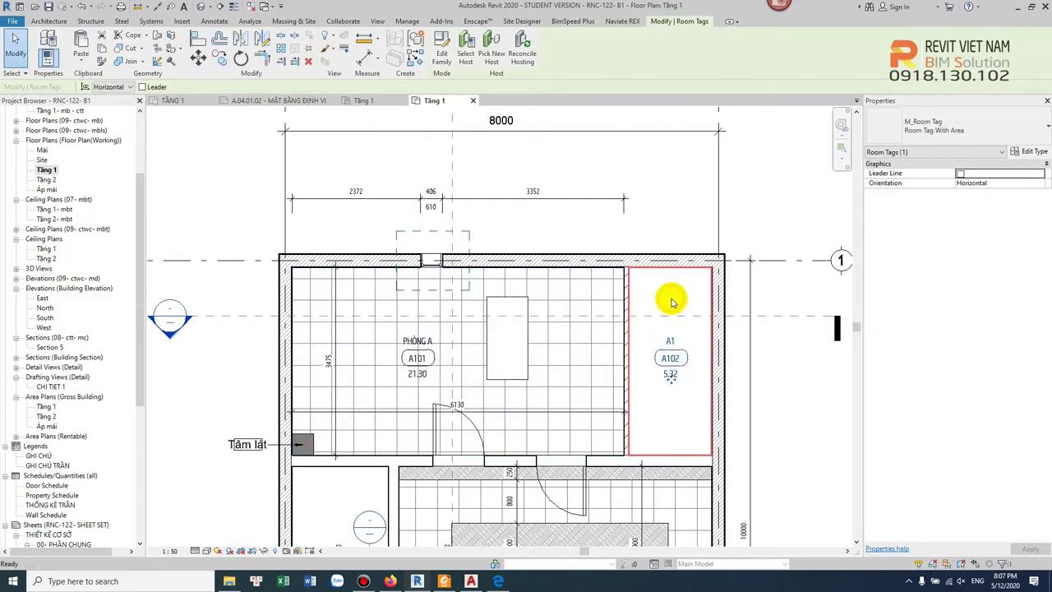
{"action": "key", "text": "Escape"}
{"action": "scroll", "coordinate": [669, 329], "scroll_direction": "down", "scroll_amount": 3}
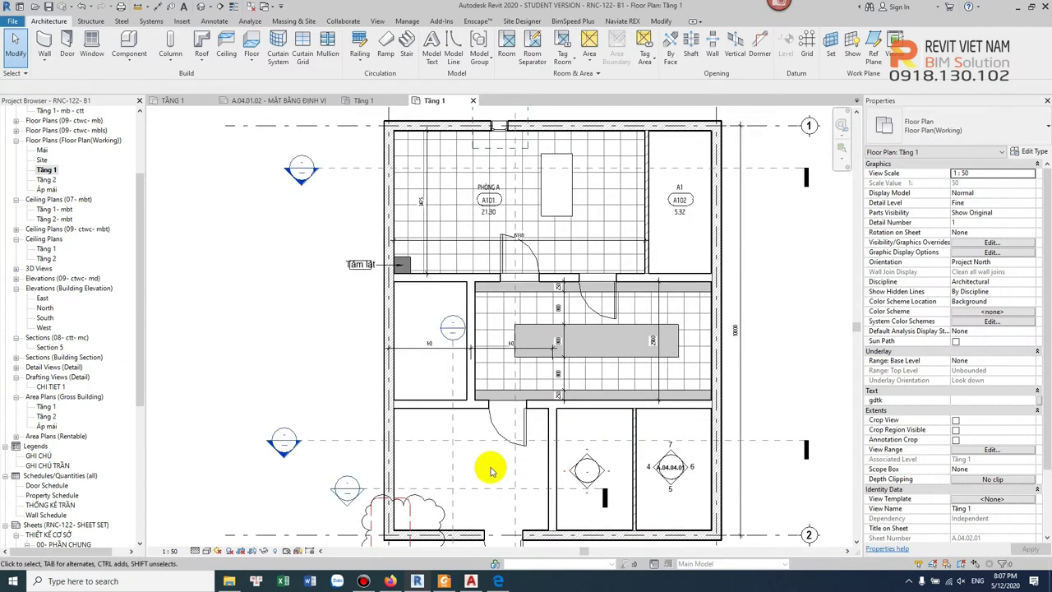
- Tag the WC room with a room tag
{"action": "key", "text": "r"}
{"action": "key", "text": "t"}
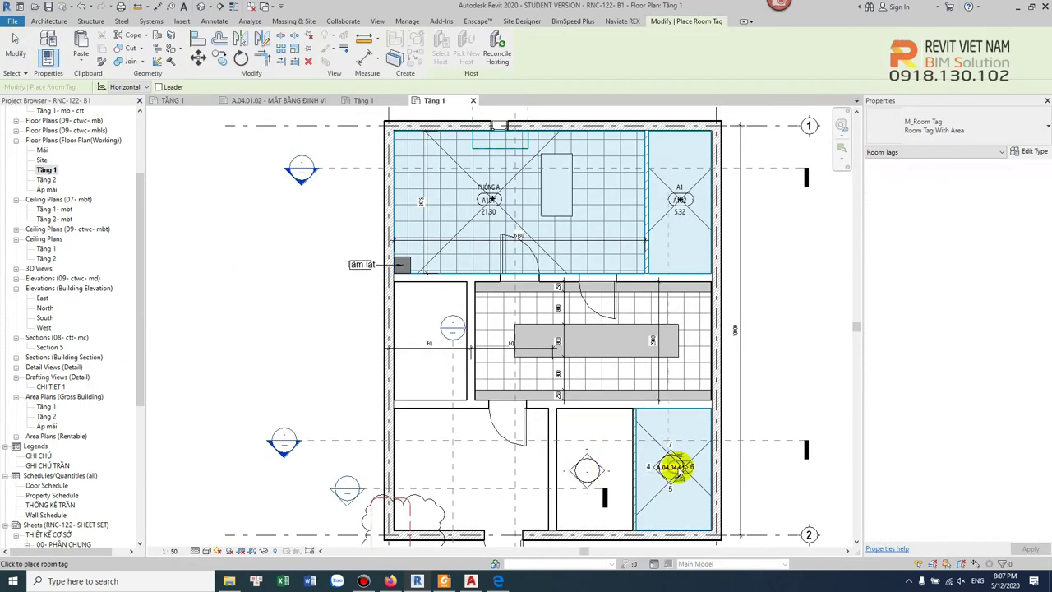
{"action": "scroll", "coordinate": [674, 469], "scroll_direction": "up", "scroll_amount": 3}
{"action": "left_click", "coordinate": [671, 389]}
{"action": "scroll", "coordinate": [671, 389], "scroll_direction": "down", "scroll_amount": 3}
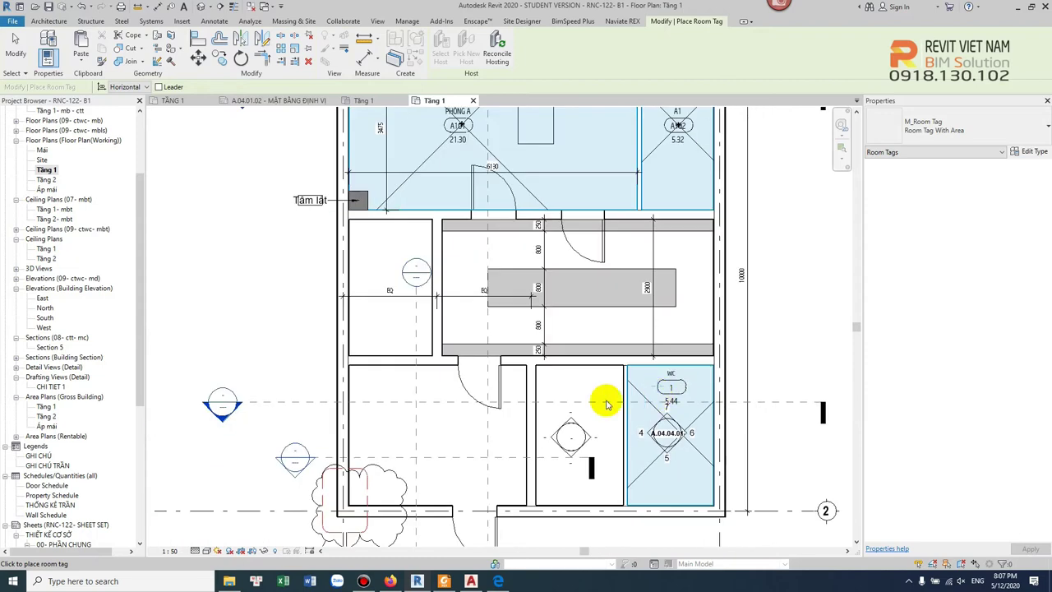
{"action": "key", "text": "Escape"}
{"action": "key", "text": "Escape"}
- Place a room left of the WC named WC 2, and rename the WC room wc 1
{"action": "key", "text": "r"}
{"action": "key", "text": "m"}
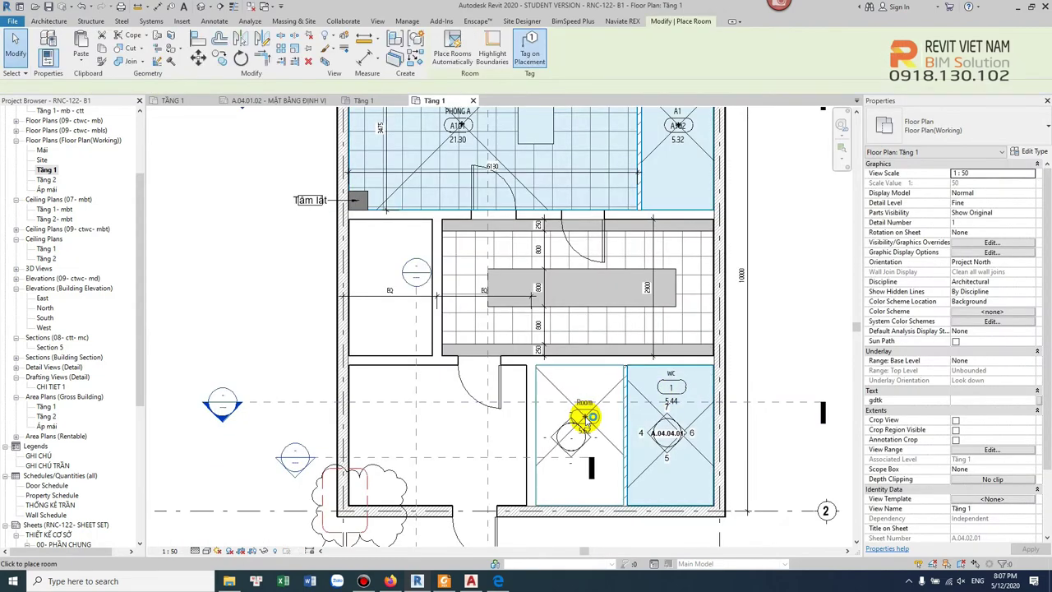
{"action": "left_click", "coordinate": [578, 413]}
{"action": "scroll", "coordinate": [579, 415], "scroll_direction": "up", "scroll_amount": 2}
{"action": "key", "text": "Escape"}
{"action": "left_click", "coordinate": [579, 403]}
{"action": "left_click", "coordinate": [578, 393]}
{"action": "type", "text": "WC 2"}
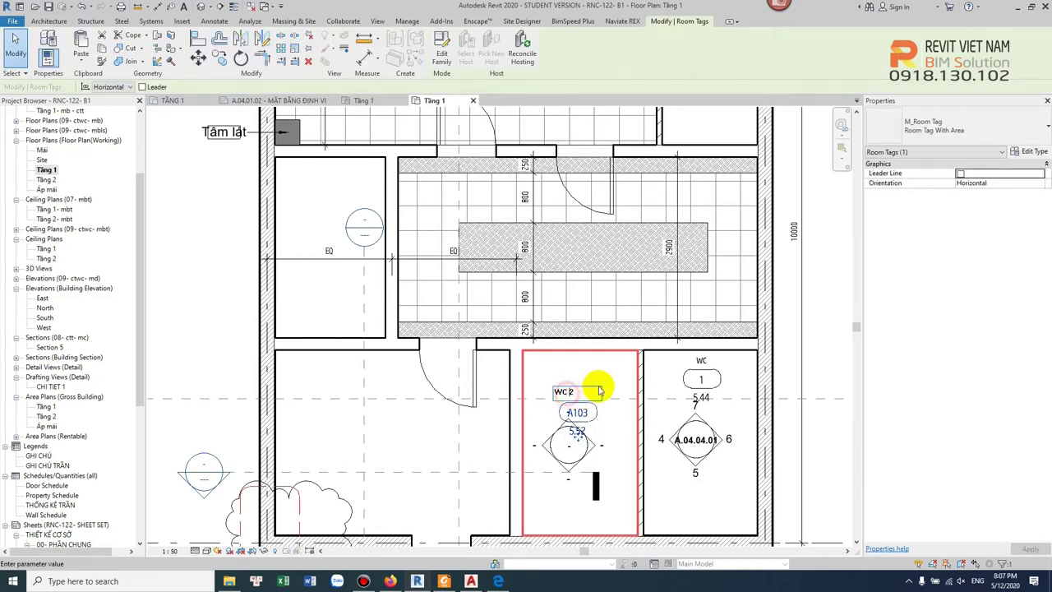
{"action": "left_click", "coordinate": [705, 363]}
{"action": "left_click", "coordinate": [705, 363]}
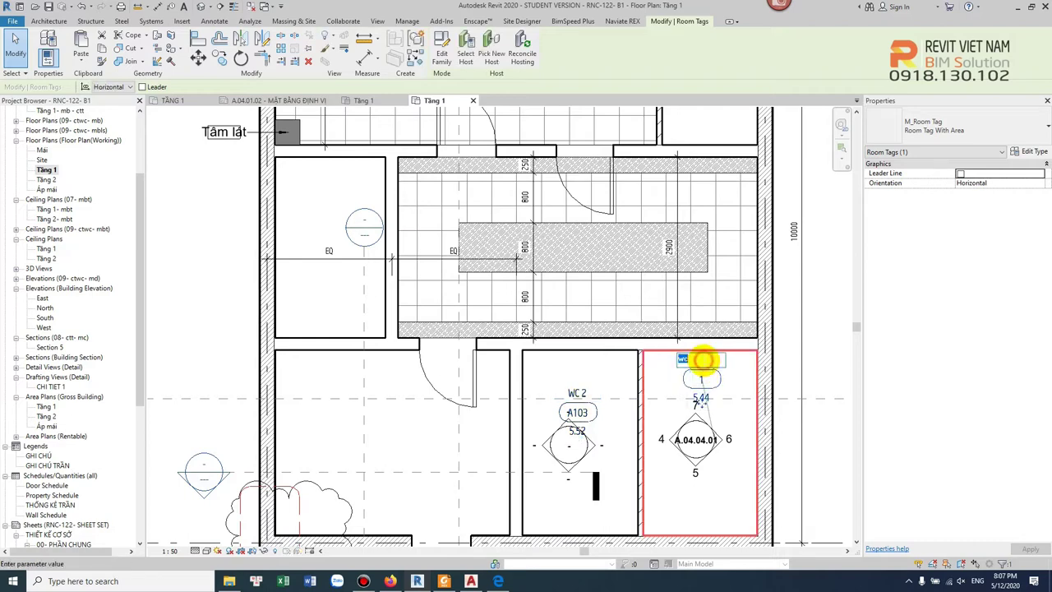
{"action": "type", "text": "wc 1"}
{"action": "left_click", "coordinate": [573, 395]}
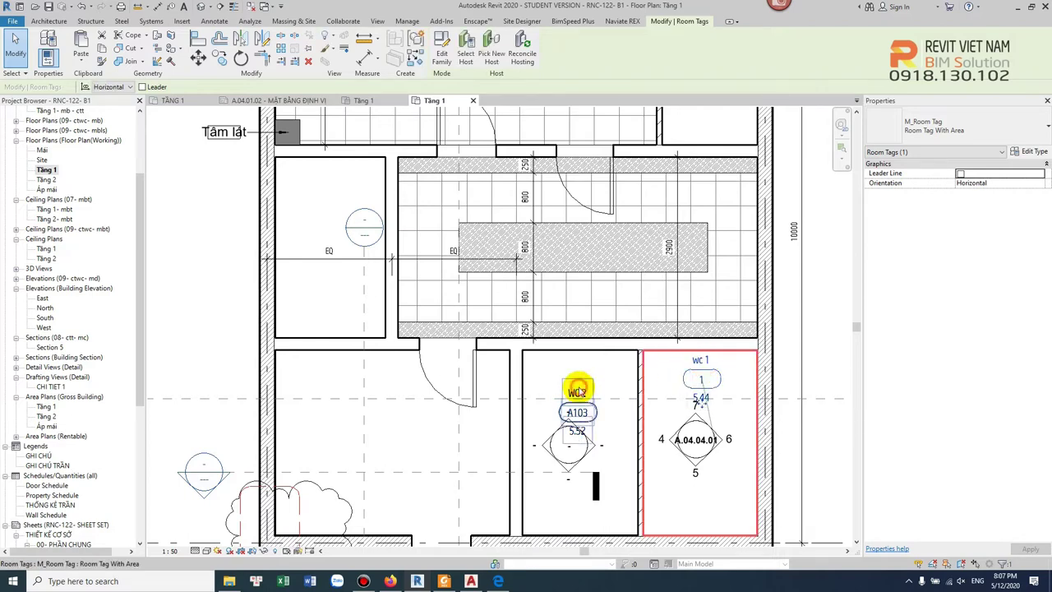
- Place a room in the lower-left space and name it B1
{"action": "left_click", "coordinate": [391, 418]}
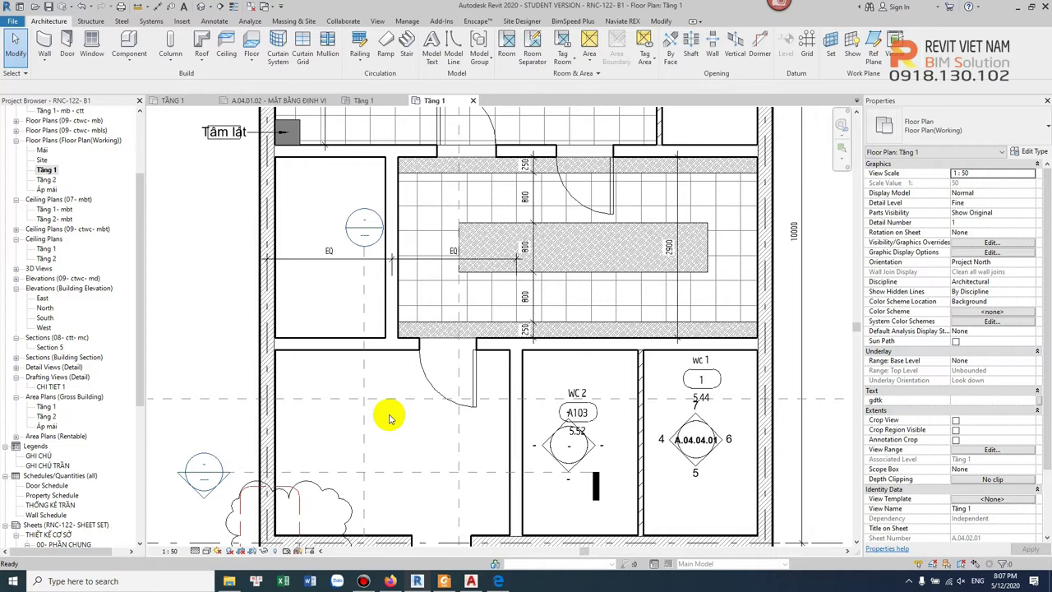
{"action": "key", "text": "r"}
{"action": "key", "text": "m"}
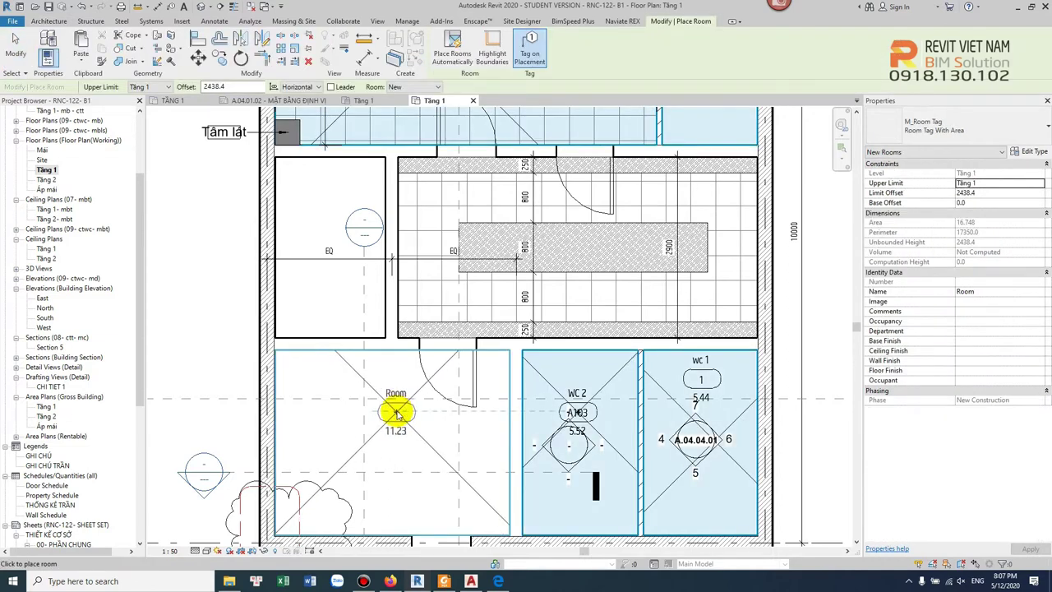
{"action": "left_click", "coordinate": [396, 411]}
{"action": "key", "text": "Escape"}
{"action": "left_click", "coordinate": [400, 393]}
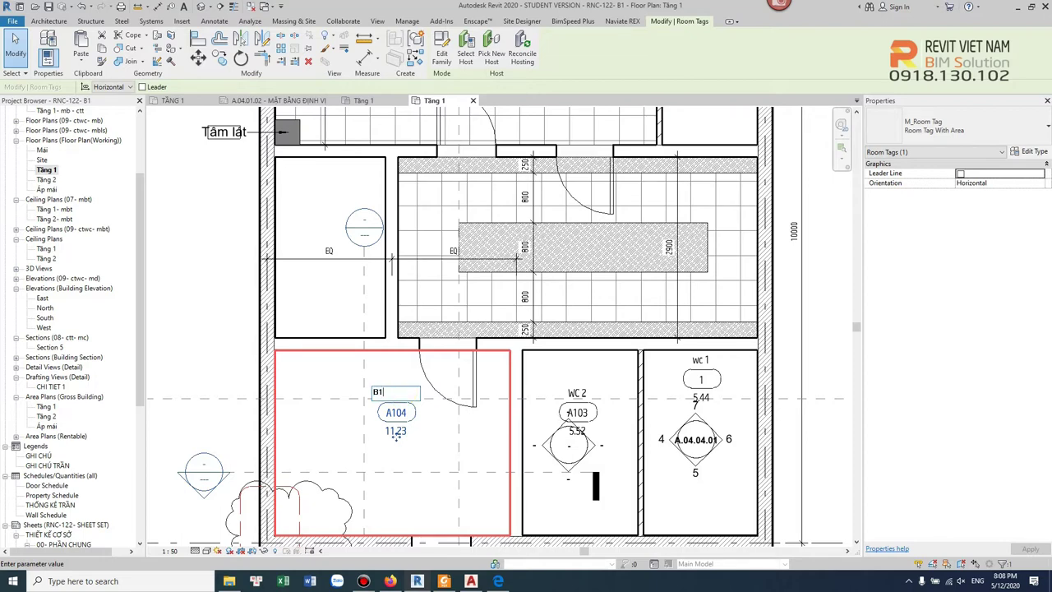
{"action": "key", "text": "Escape"}
{"action": "key", "text": "Escape"}
{"action": "scroll", "coordinate": [435, 430], "scroll_direction": "down", "scroll_amount": 2}
{"action": "scroll", "coordinate": [416, 427], "scroll_direction": "down", "scroll_amount": 2}
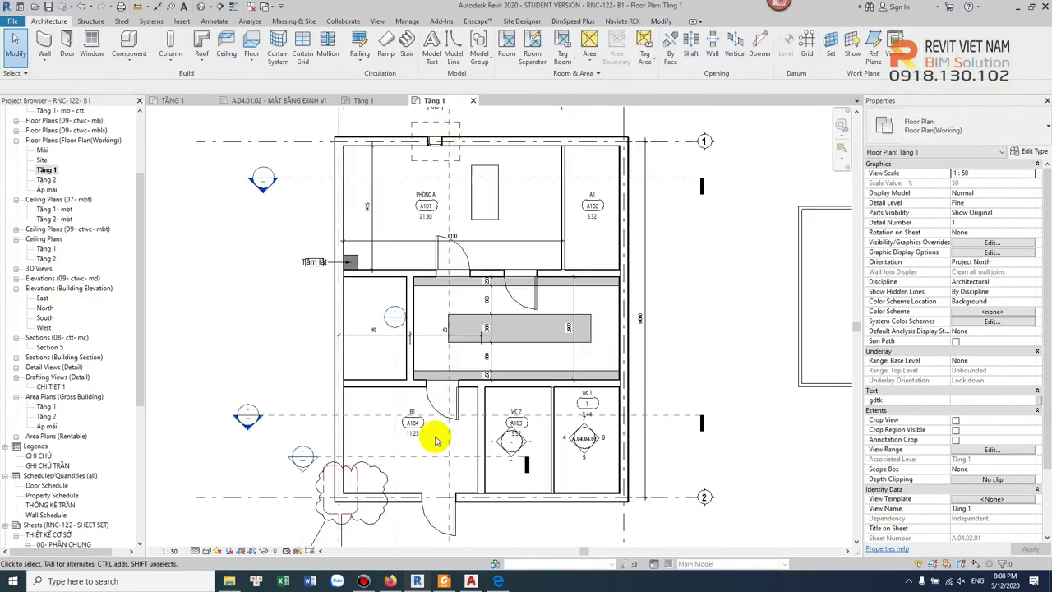
{"action": "left_click", "coordinate": [16, 436]}
{"action": "double_click", "coordinate": [46, 445]}
{"action": "scroll", "coordinate": [442, 359], "scroll_direction": "down", "scroll_amount": 1}
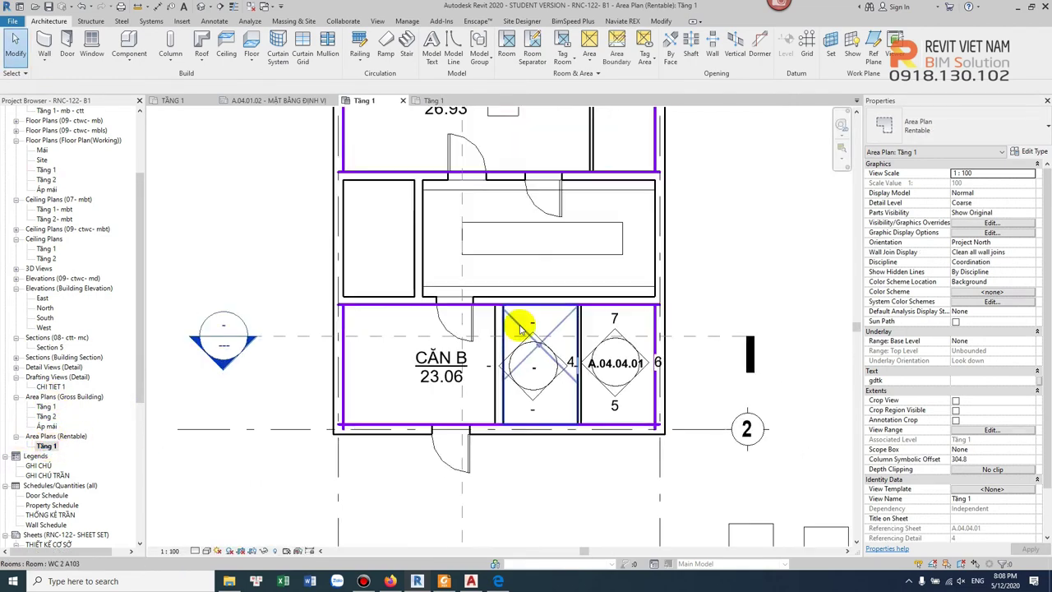
{"action": "left_click", "coordinate": [442, 359]}
{"action": "scroll", "coordinate": [441, 359], "scroll_direction": "down", "scroll_amount": 1}
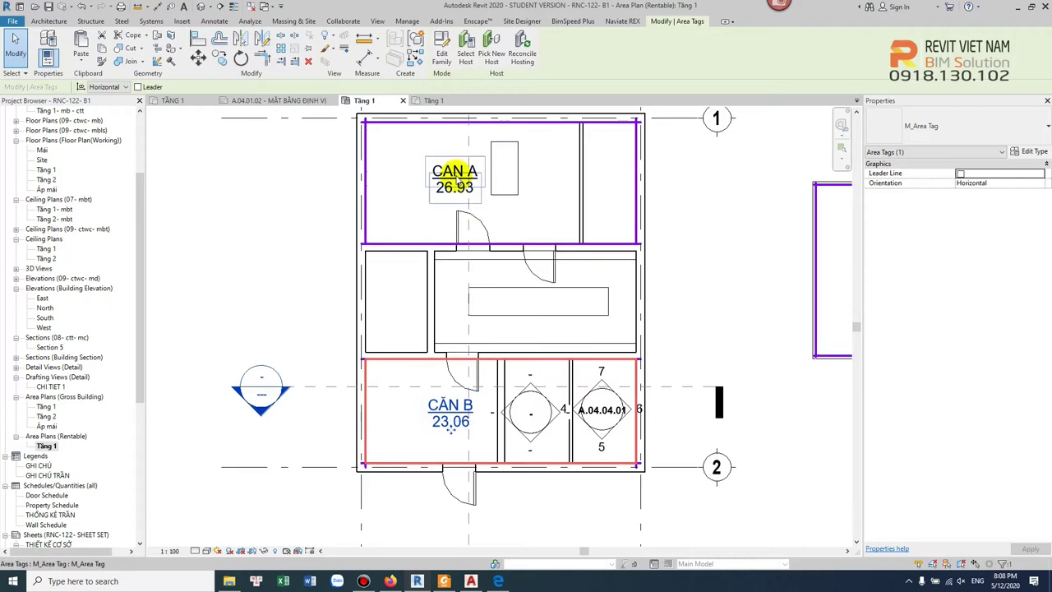
{"action": "key", "text": "Escape"}
{"action": "left_click", "coordinate": [605, 184]}
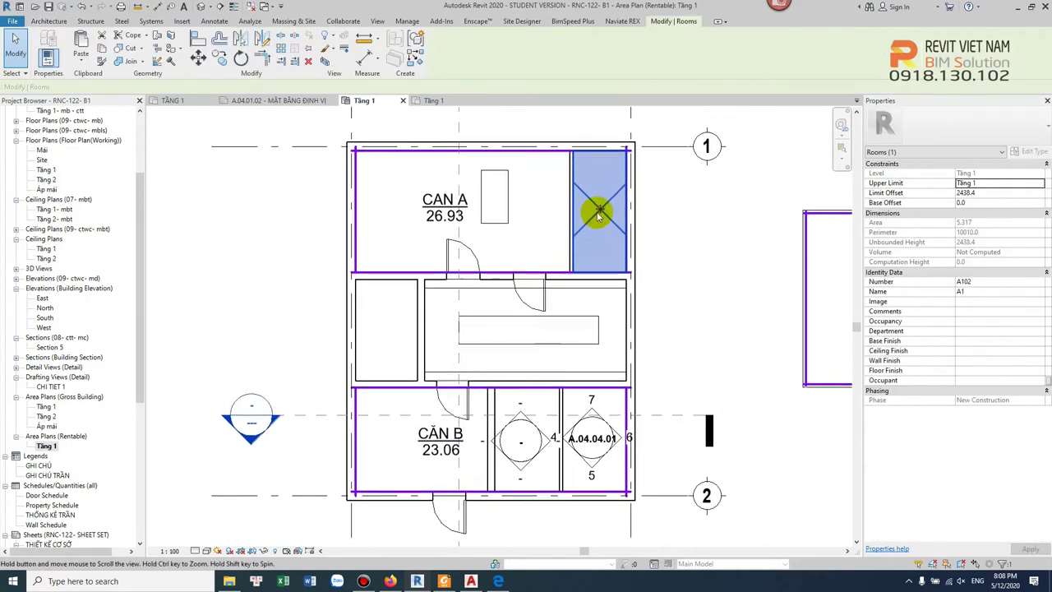
{"action": "middle_click_drag", "start_coordinate": [606, 176], "coordinate": [601, 205]}
{"action": "key", "text": "Escape"}
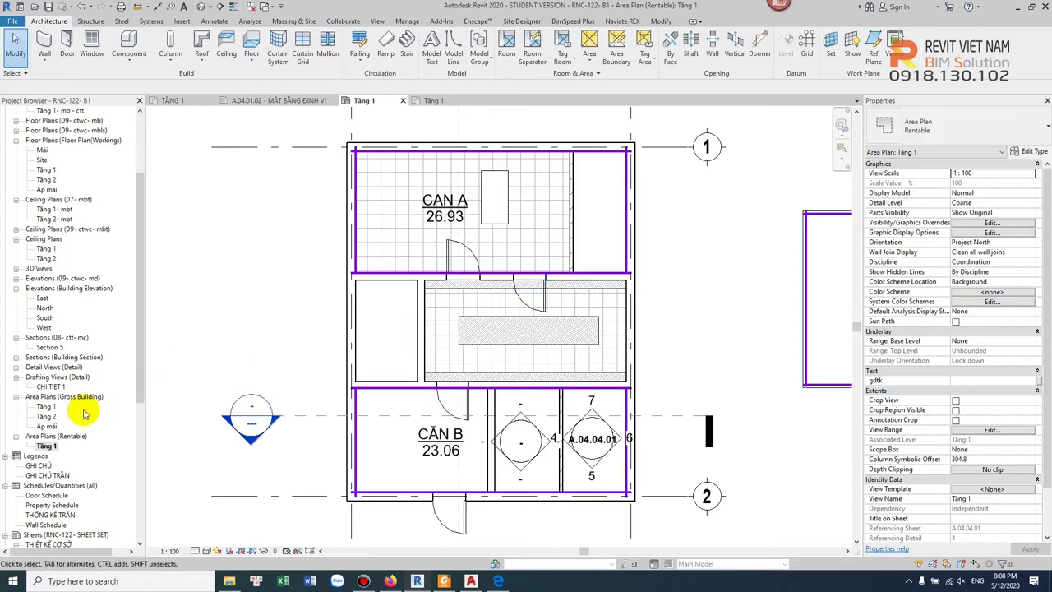
{"action": "left_click", "coordinate": [48, 407]}
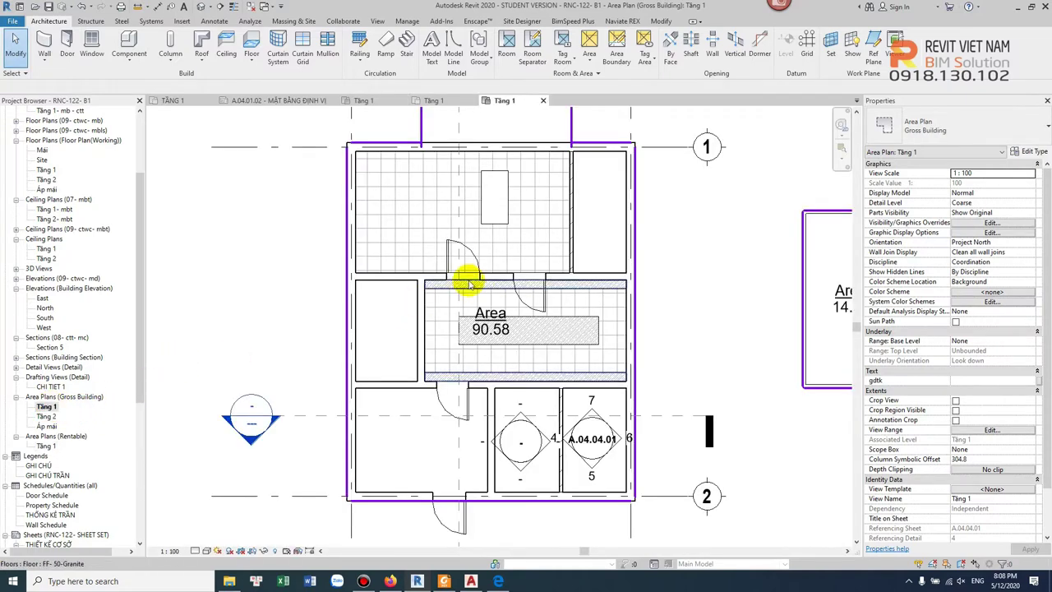
{"action": "scroll", "coordinate": [485, 238], "scroll_direction": "down", "scroll_amount": 3}
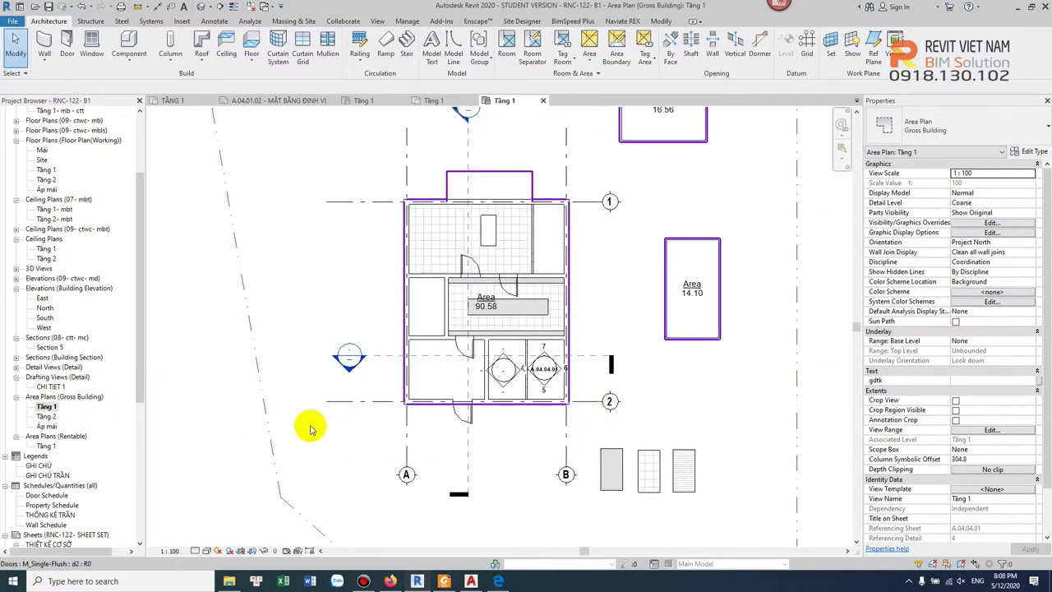
{"action": "double_click", "coordinate": [45, 446]}
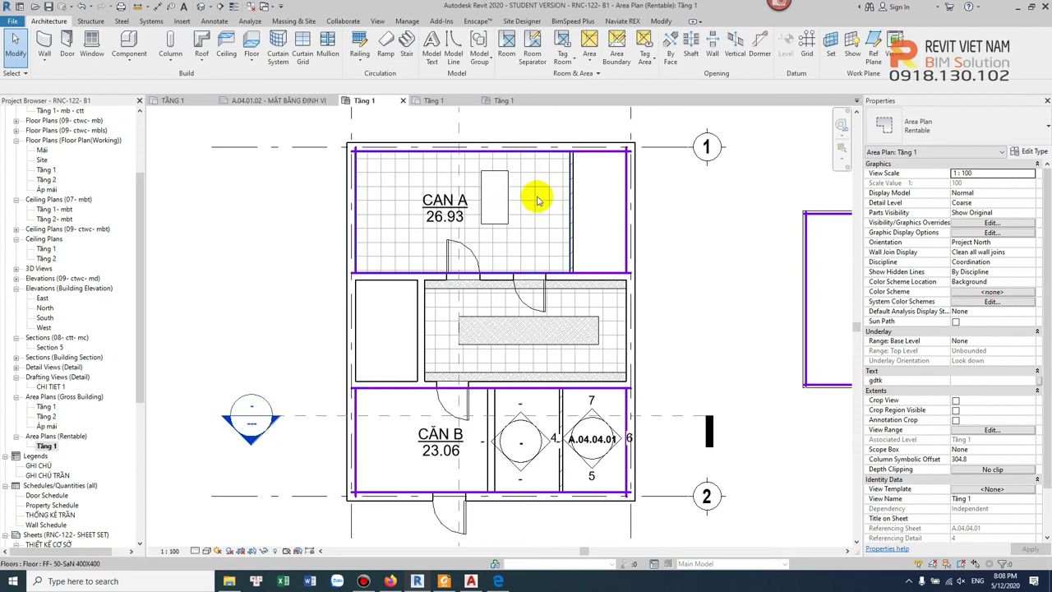
{"action": "scroll", "coordinate": [564, 263], "scroll_direction": "down", "scroll_amount": 2}
{"action": "scroll", "coordinate": [564, 282], "scroll_direction": "down", "scroll_amount": 2}
{"action": "scroll", "coordinate": [559, 286], "scroll_direction": "down", "scroll_amount": 1}
{"action": "scroll", "coordinate": [561, 286], "scroll_direction": "up", "scroll_amount": 1}
{"action": "scroll", "coordinate": [576, 279], "scroll_direction": "up", "scroll_amount": 1}
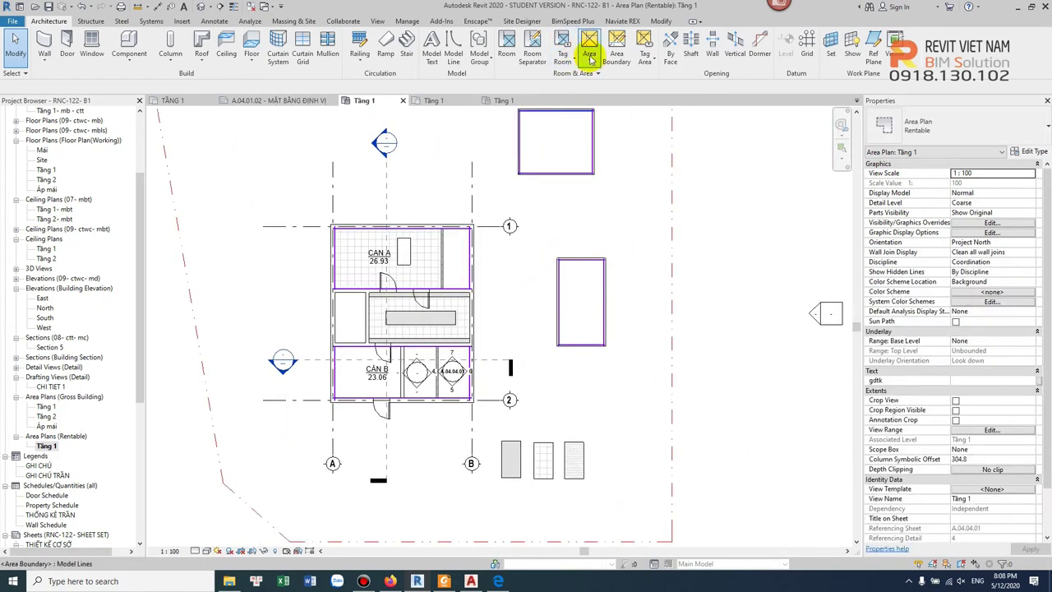
- Place an area in the rectangle right of the building and name it CĂN C
{"action": "scroll", "coordinate": [584, 300], "scroll_direction": "up", "scroll_amount": 2}
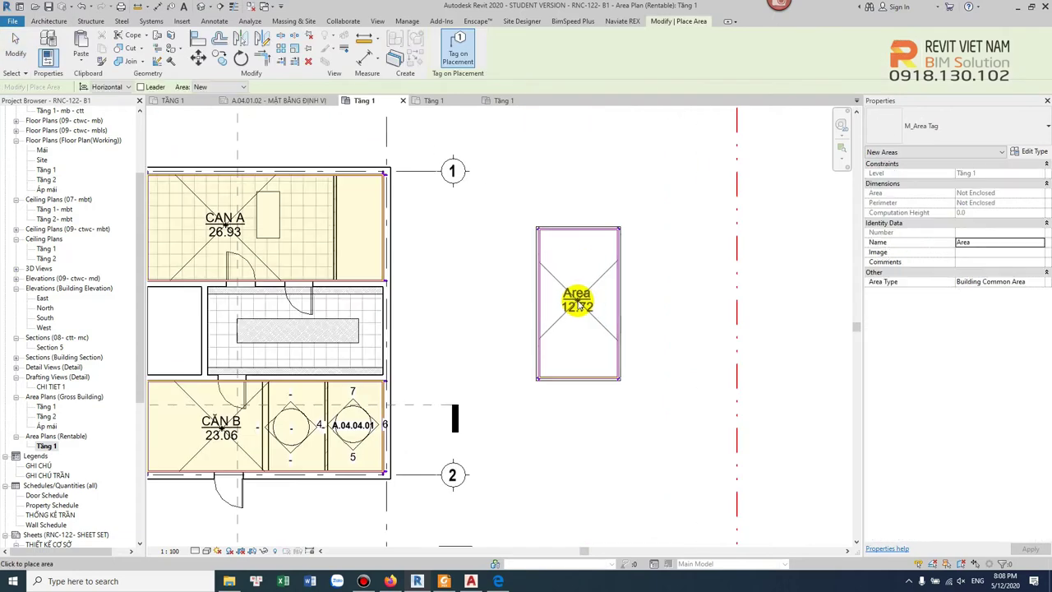
{"action": "left_click", "coordinate": [578, 300]}
{"action": "key", "text": "Escape"}
{"action": "key", "text": "Escape"}
{"action": "double_click", "coordinate": [579, 294]}
{"action": "type", "text": "CĂN C"}
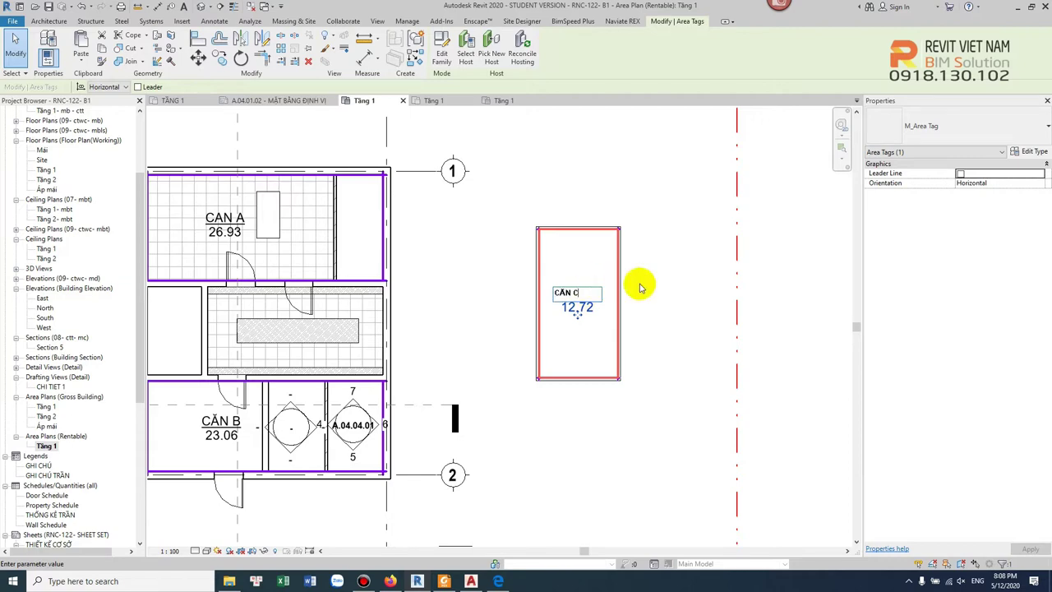
{"action": "left_click", "coordinate": [641, 288]}
{"action": "scroll", "coordinate": [653, 287], "scroll_direction": "down", "scroll_amount": 2}
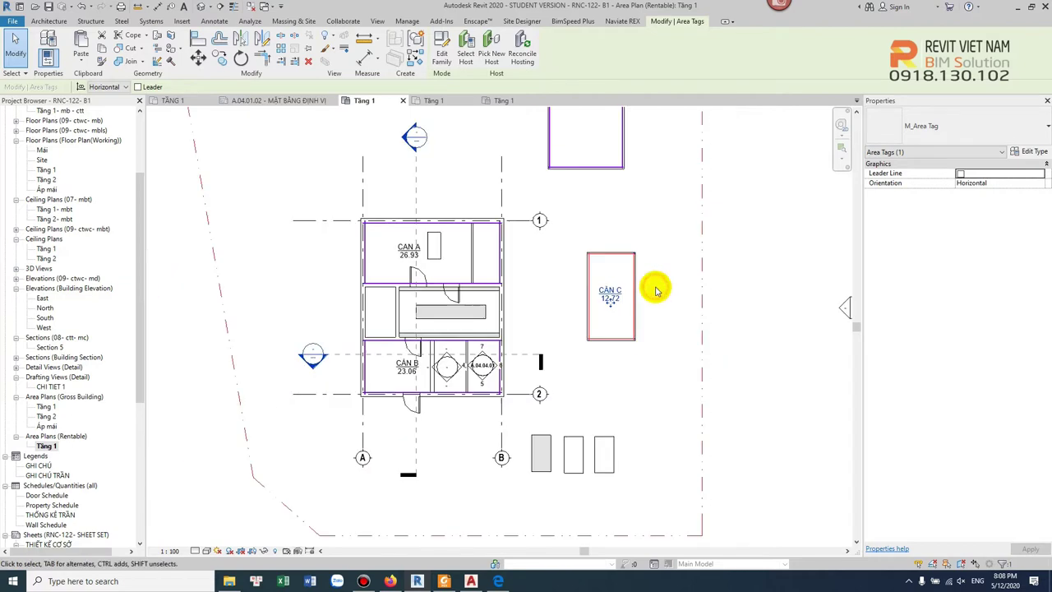
{"action": "scroll", "coordinate": [606, 275], "scroll_direction": "down", "scroll_amount": 1}
{"action": "key", "text": "Escape"}
- Place an area in the rectangle above the building and name it CĂN D
{"action": "left_click", "coordinate": [589, 58]}
{"action": "left_click", "coordinate": [604, 102]}
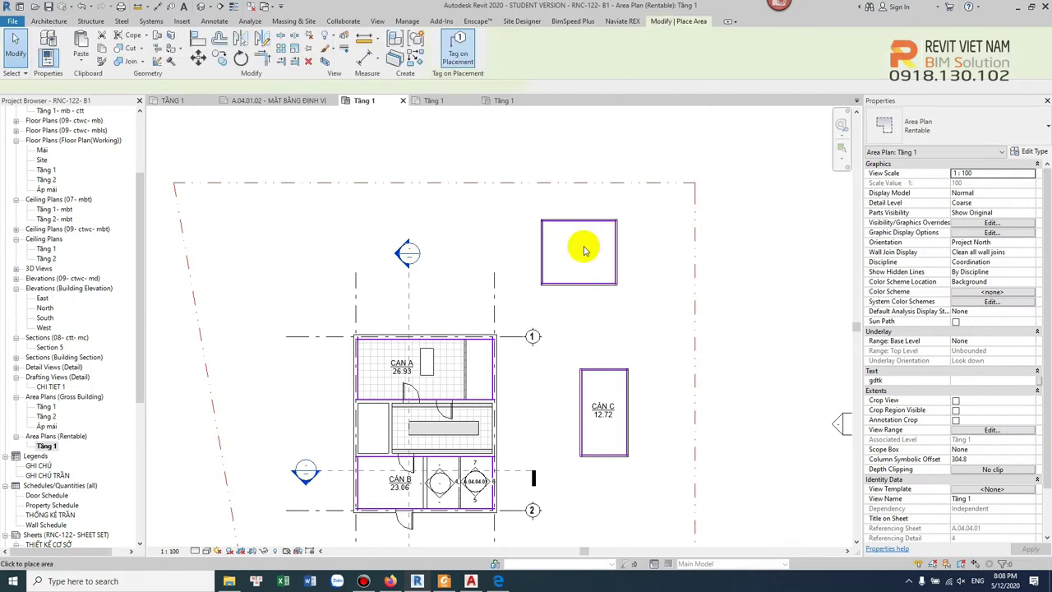
{"action": "left_click", "coordinate": [575, 251]}
{"action": "scroll", "coordinate": [575, 251], "scroll_direction": "up", "scroll_amount": 2}
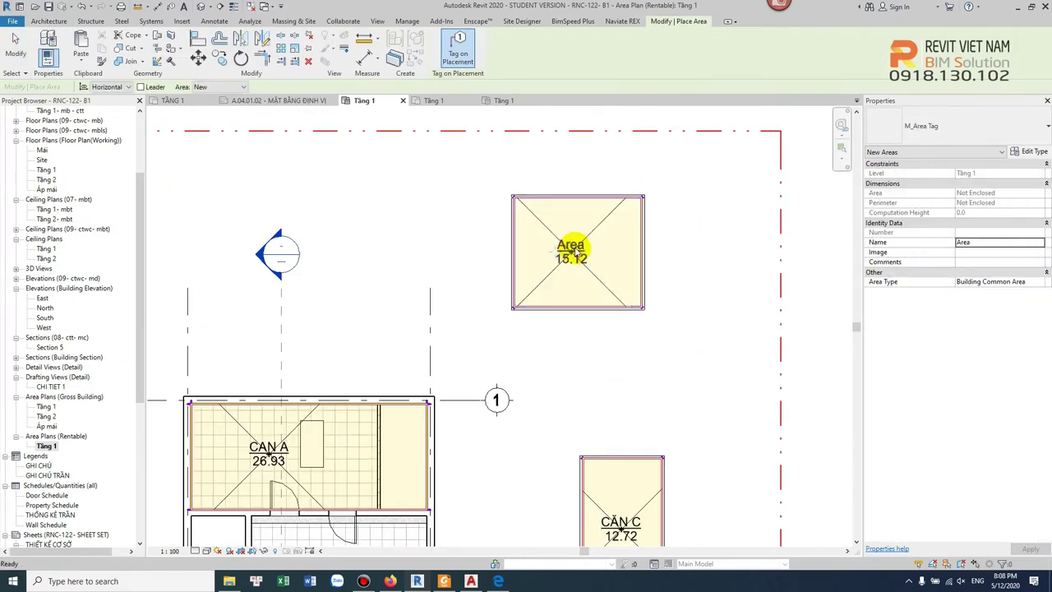
{"action": "key", "text": "Escape"}
{"action": "key", "text": "Escape"}
{"action": "double_click", "coordinate": [579, 245]}
{"action": "type", "text": "CĂN D"}
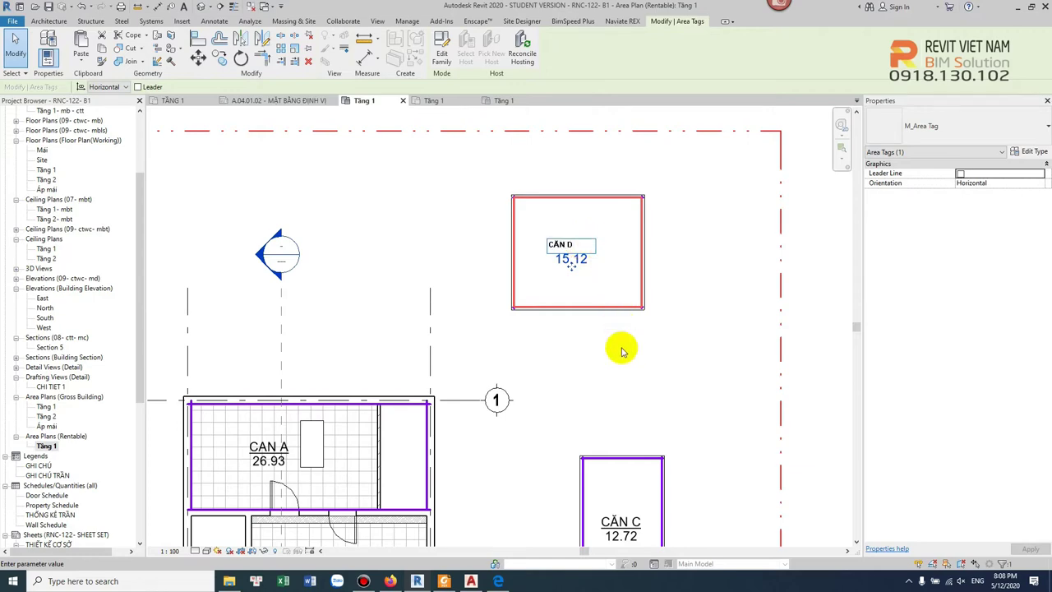
{"action": "left_click", "coordinate": [620, 348]}
{"action": "left_click", "coordinate": [620, 348]}
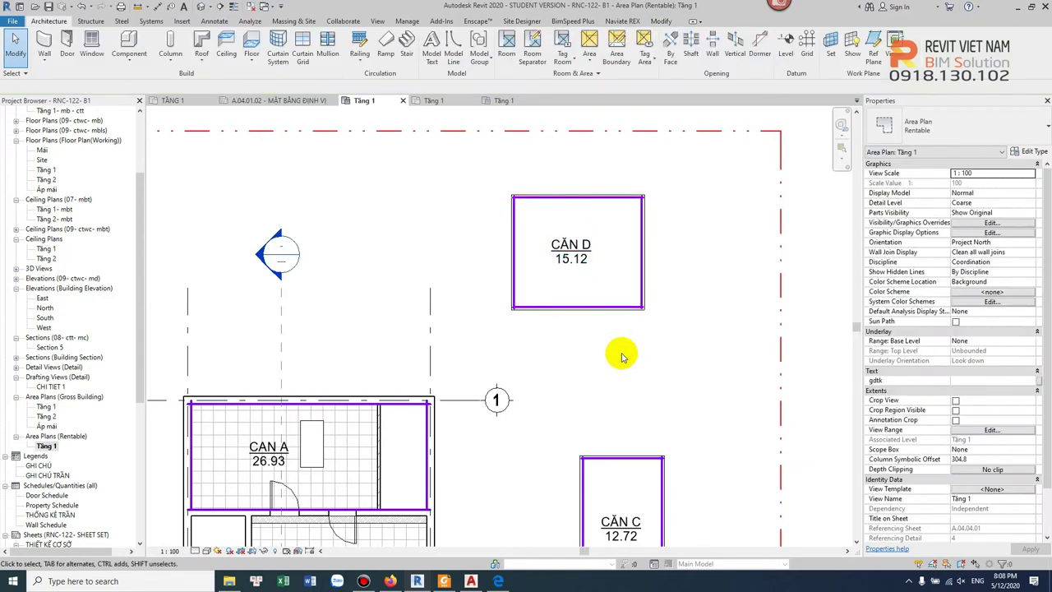
- Select the CĂN D area to check it, then pan the plan slightly up and left
{"action": "scroll", "coordinate": [628, 351], "scroll_direction": "down", "scroll_amount": 3}
{"action": "left_click", "coordinate": [592, 263]}
{"action": "scroll", "coordinate": [599, 287], "scroll_direction": "up", "scroll_amount": 2}
{"action": "left_click", "coordinate": [606, 282]}
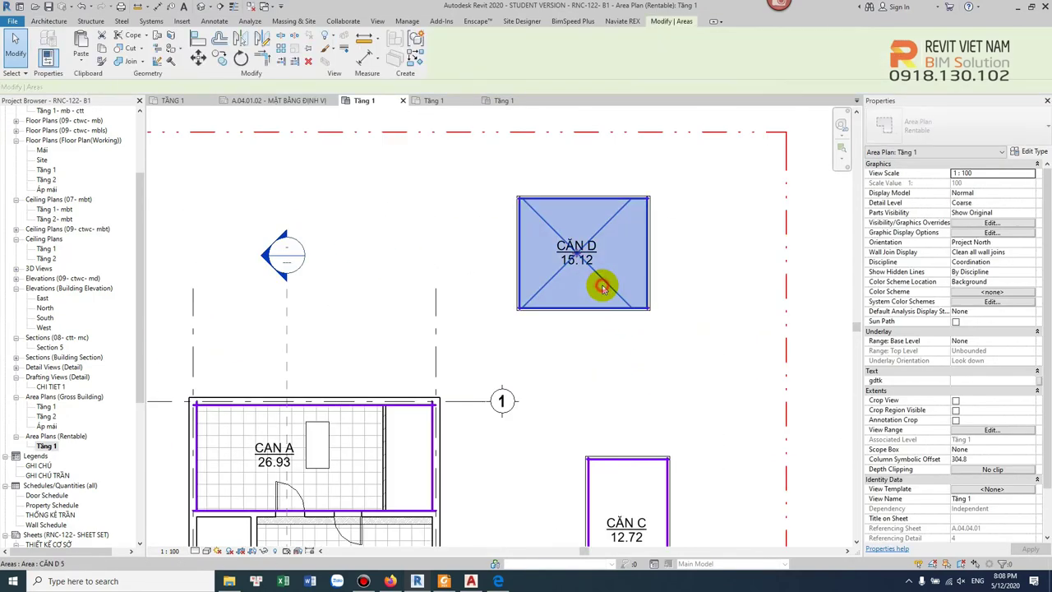
{"action": "left_click", "coordinate": [587, 177]}
{"action": "scroll", "coordinate": [611, 228], "scroll_direction": "down", "scroll_amount": 3}
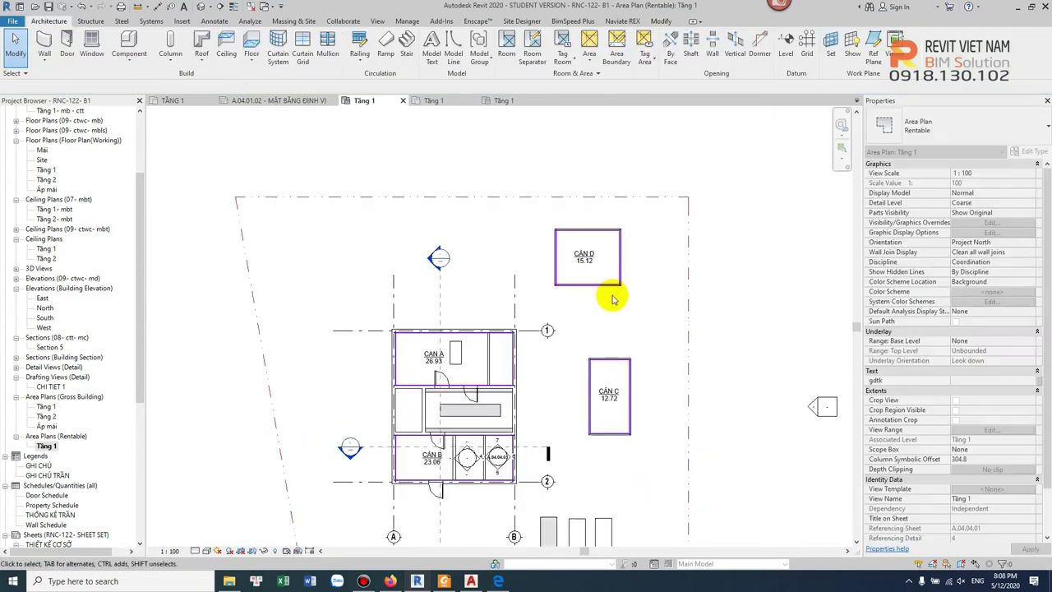
{"action": "middle_click_drag", "start_coordinate": [638, 230], "coordinate": [615, 217]}
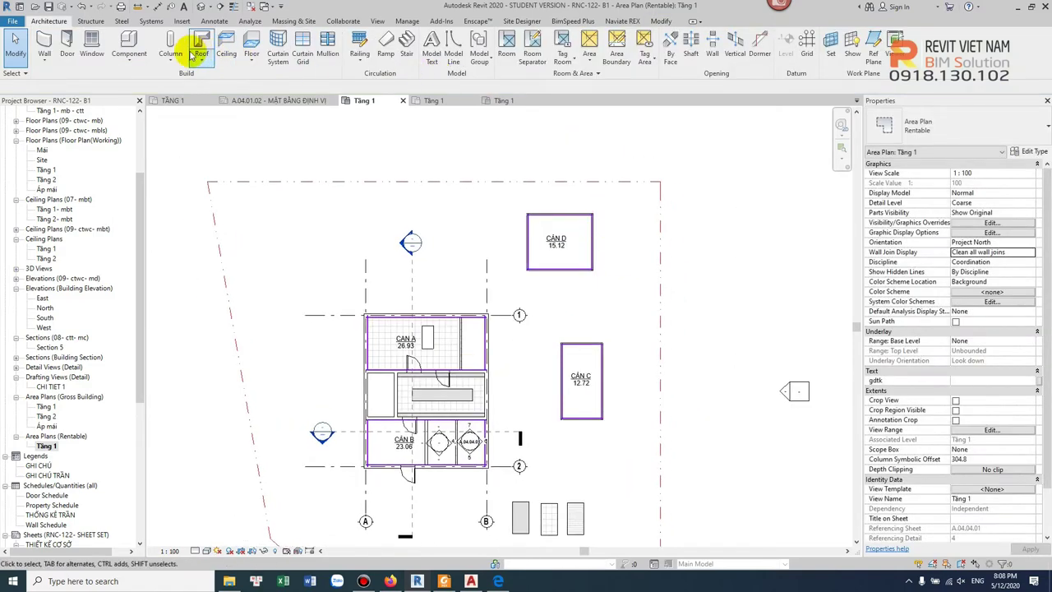
- Place a color fill legend right of the plan using Areas (Rentable) and the Rentable Area scheme
{"action": "left_click", "coordinate": [378, 21]}
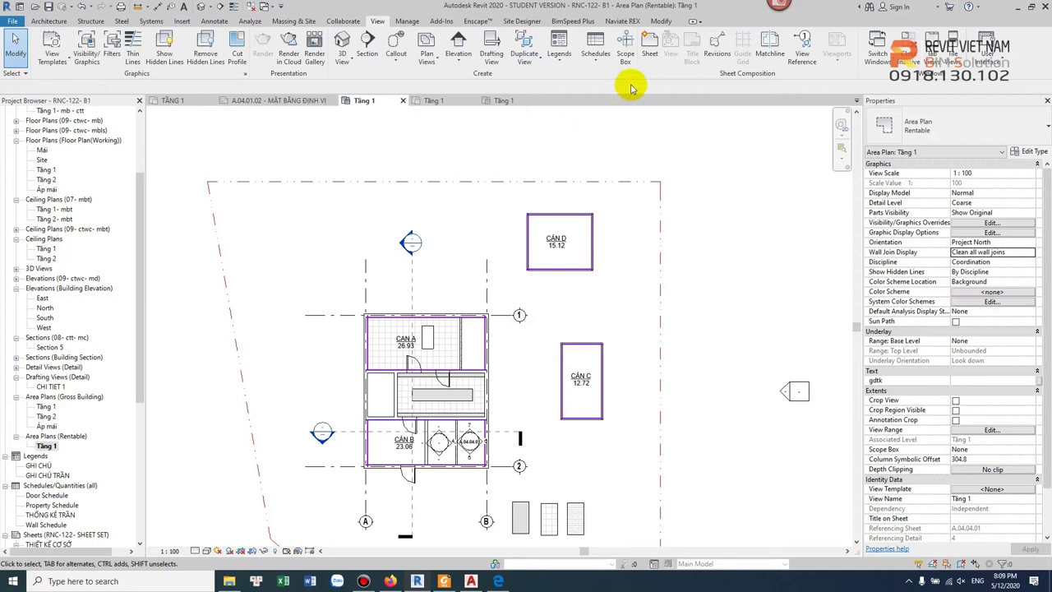
{"action": "left_click", "coordinate": [215, 20]}
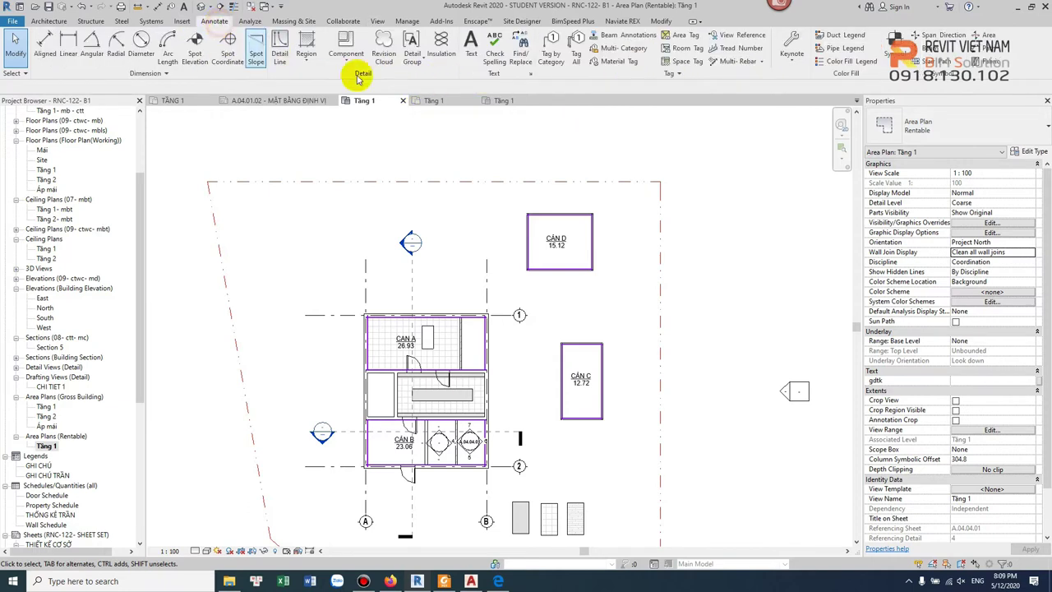
{"action": "left_click", "coordinate": [838, 65]}
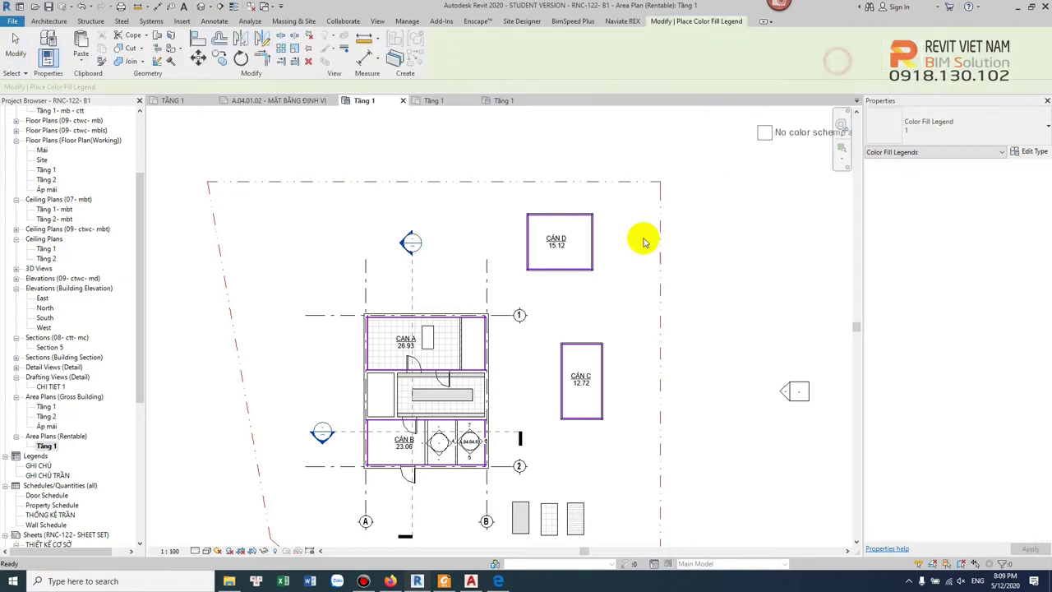
{"action": "left_click", "coordinate": [589, 279]}
{"action": "left_click", "coordinate": [530, 287]}
{"action": "left_click", "coordinate": [533, 304]}
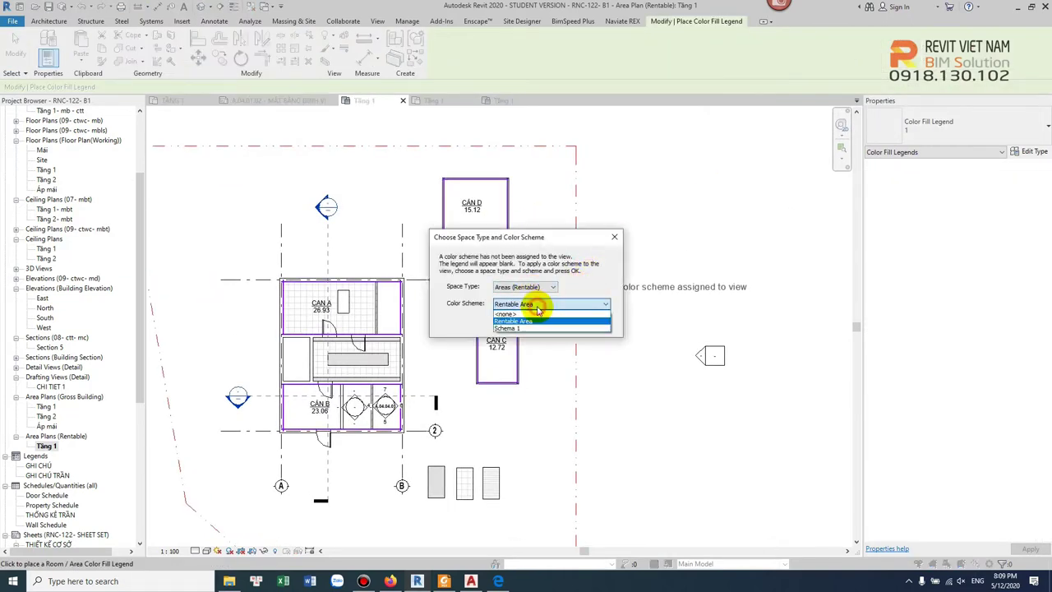
{"action": "left_click", "coordinate": [532, 321]}
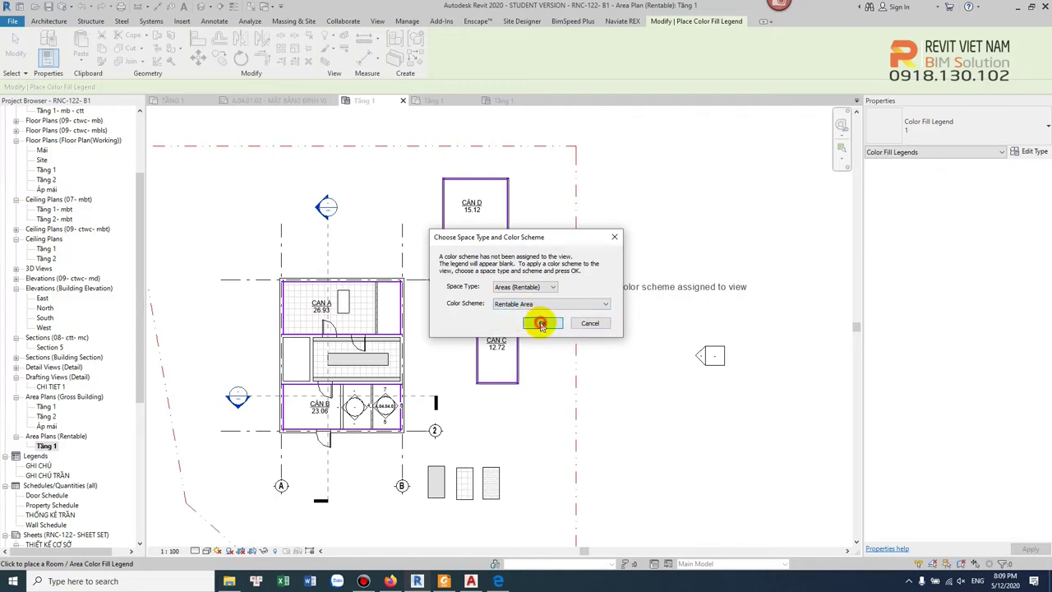
{"action": "left_click", "coordinate": [542, 323]}
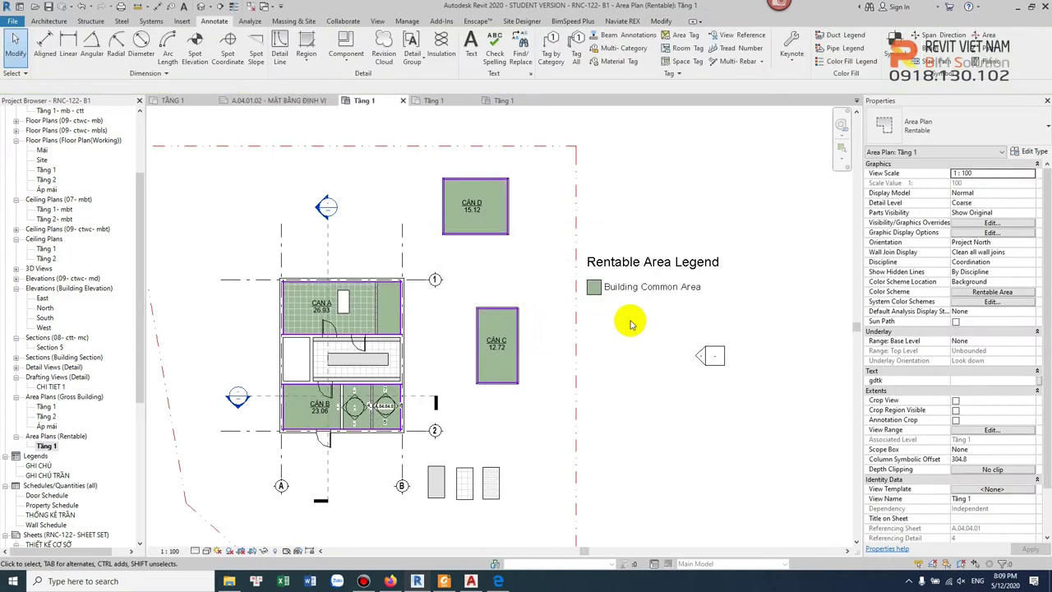
{"action": "left_click", "coordinate": [615, 286]}
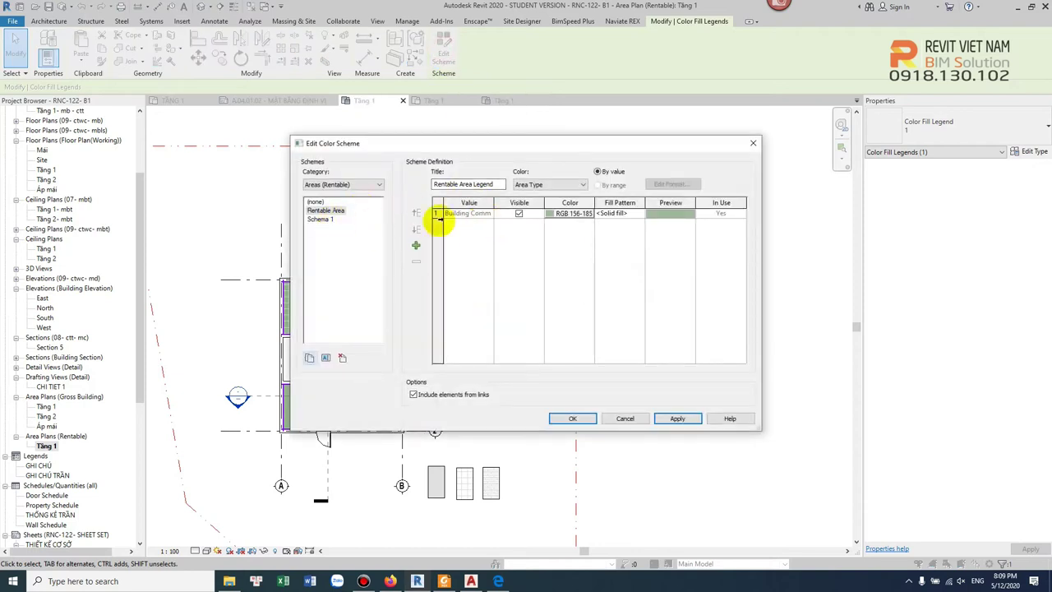
- Set the Rentable Area scheme to colour by Name, accepting the colours-not-preserved warning
{"action": "left_click", "coordinate": [543, 185]}
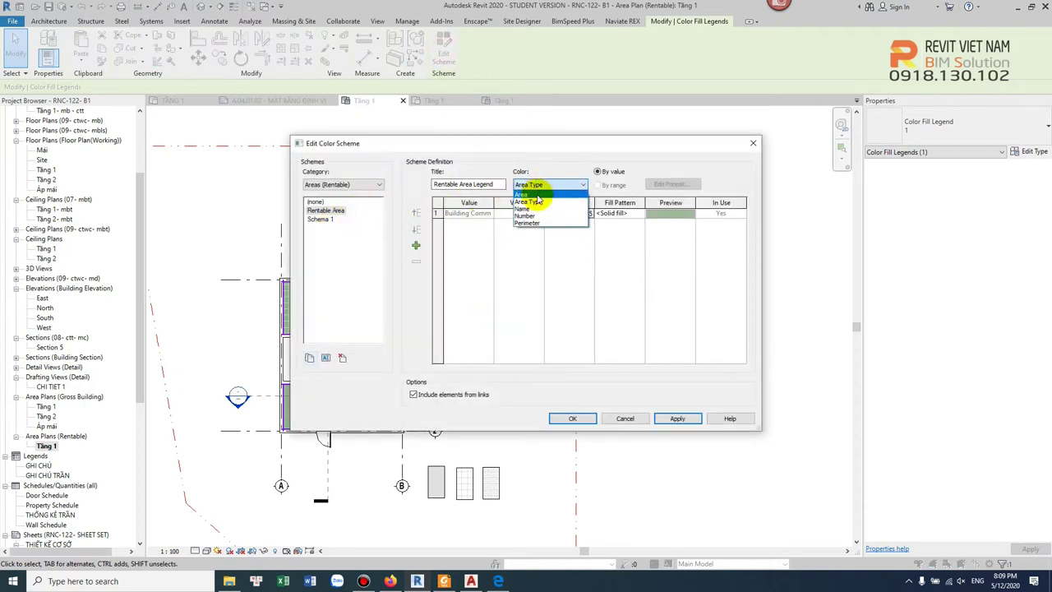
{"action": "left_click", "coordinate": [526, 208]}
{"action": "left_click", "coordinate": [550, 308]}
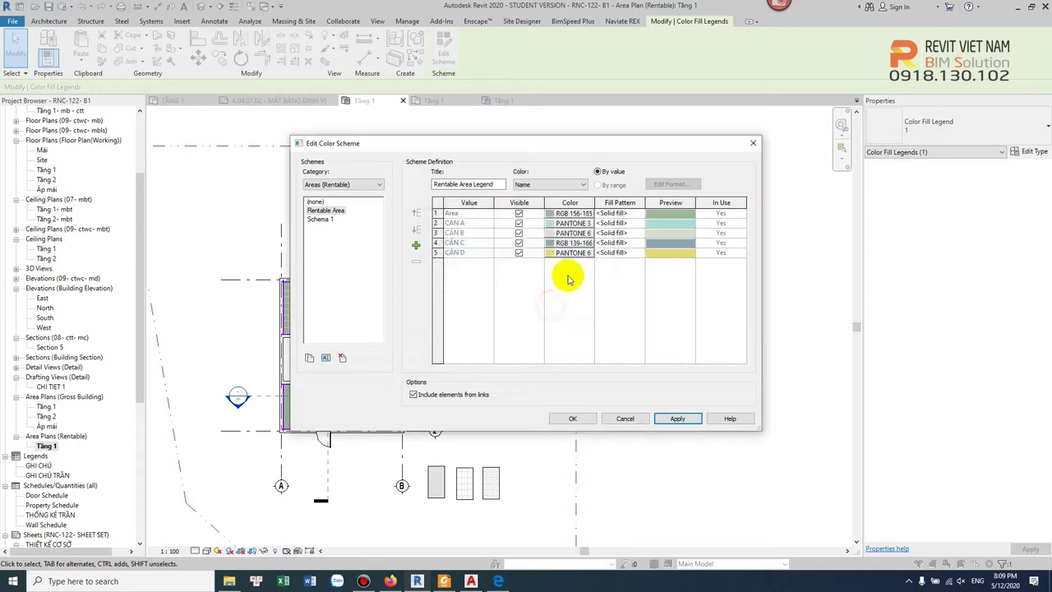
{"action": "left_click", "coordinate": [573, 418]}
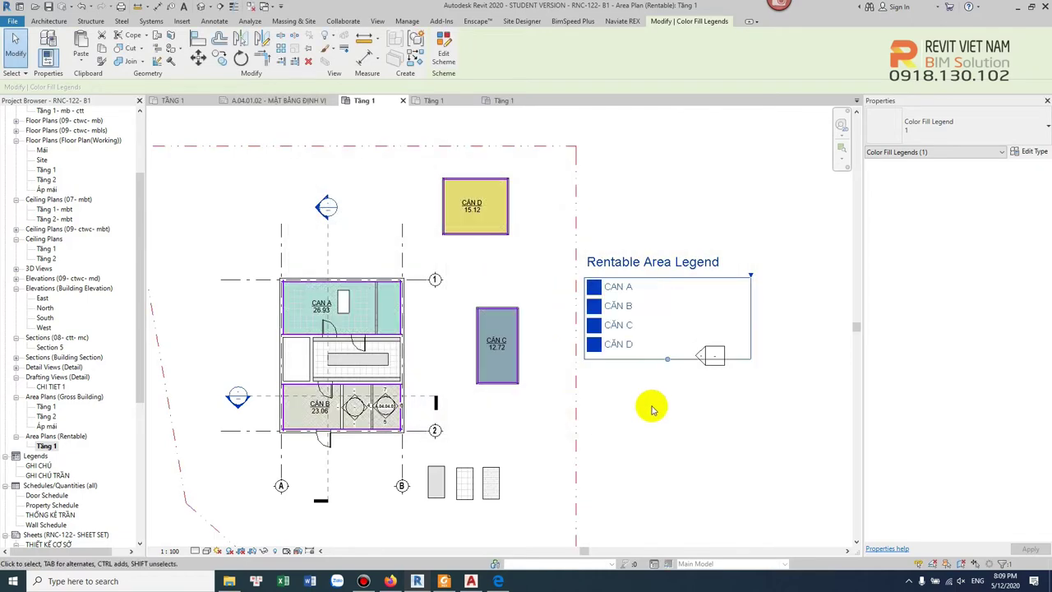
- Retitle the rentable area legend's colour scheme to GHI CHÚ
{"action": "left_click", "coordinate": [642, 405]}
{"action": "scroll", "coordinate": [608, 350], "scroll_direction": "up", "scroll_amount": 3}
{"action": "scroll", "coordinate": [608, 352], "scroll_direction": "down", "scroll_amount": 1}
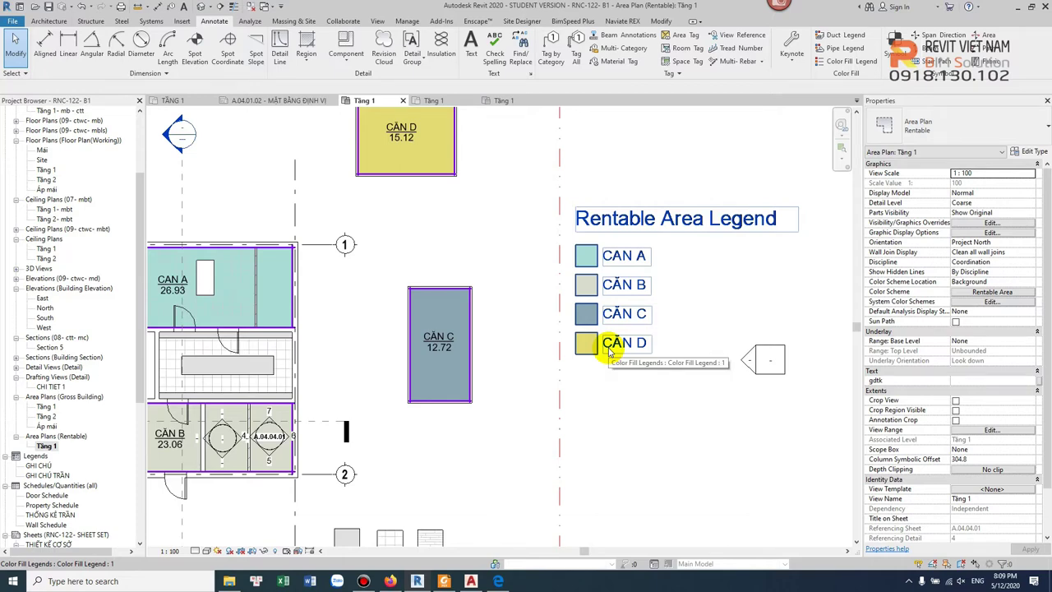
{"action": "scroll", "coordinate": [609, 352], "scroll_direction": "down", "scroll_amount": 1}
{"action": "left_click", "coordinate": [635, 288]}
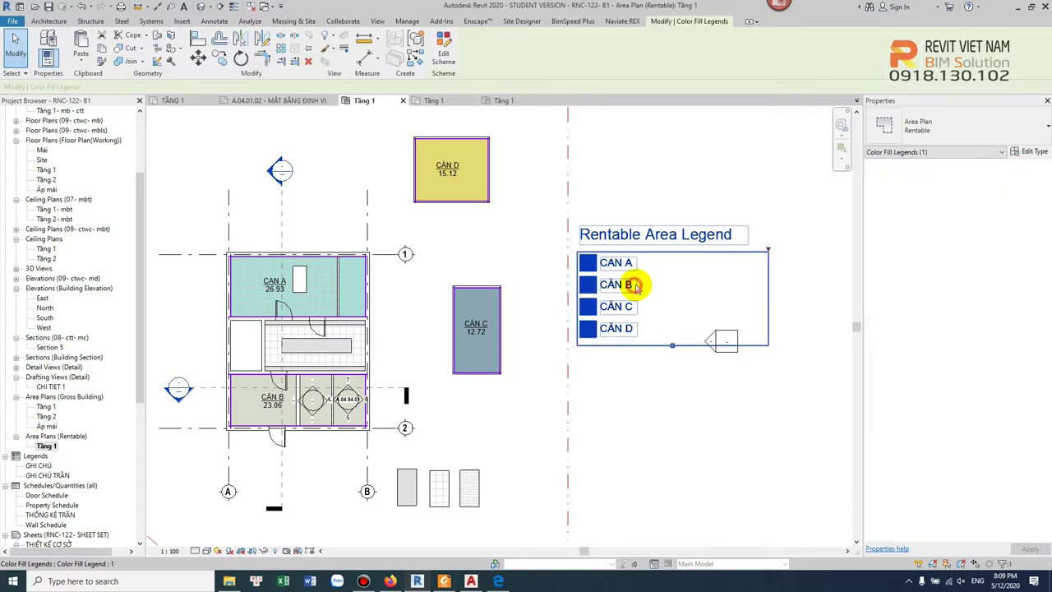
{"action": "left_click", "coordinate": [444, 52]}
{"action": "left_click", "coordinate": [469, 184]}
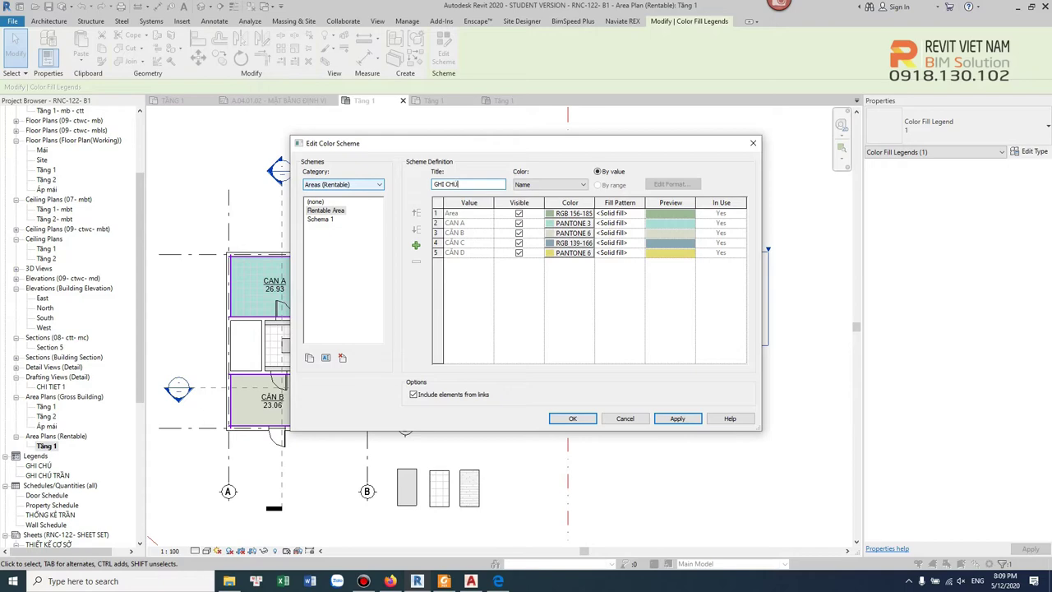
{"action": "left_click", "coordinate": [583, 418]}
- Open the Floor Plans (Working) Tầng 1 view from the Project Browser
{"action": "left_click", "coordinate": [634, 417]}
{"action": "left_click", "coordinate": [616, 282]}
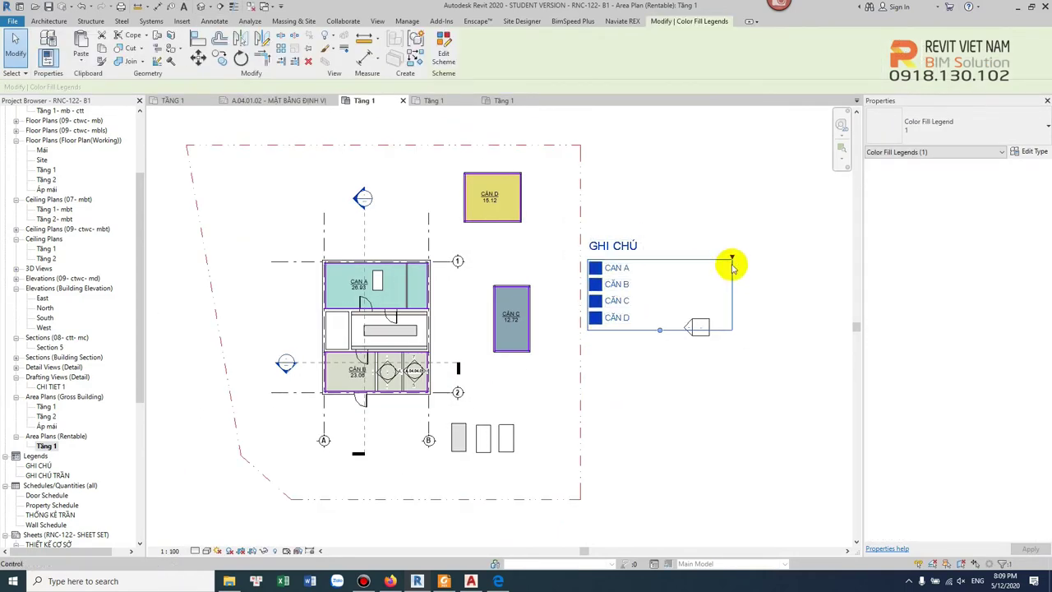
{"action": "left_click", "coordinate": [658, 357]}
{"action": "middle_click_drag", "start_coordinate": [653, 364], "coordinate": [650, 317]}
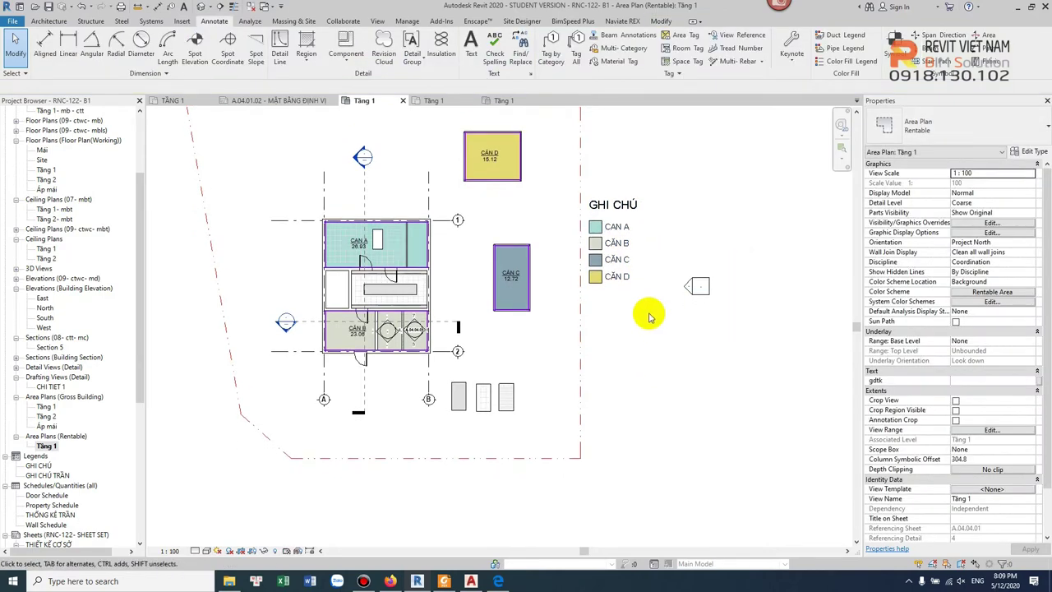
{"action": "scroll", "coordinate": [427, 275], "scroll_direction": "up", "scroll_amount": 2}
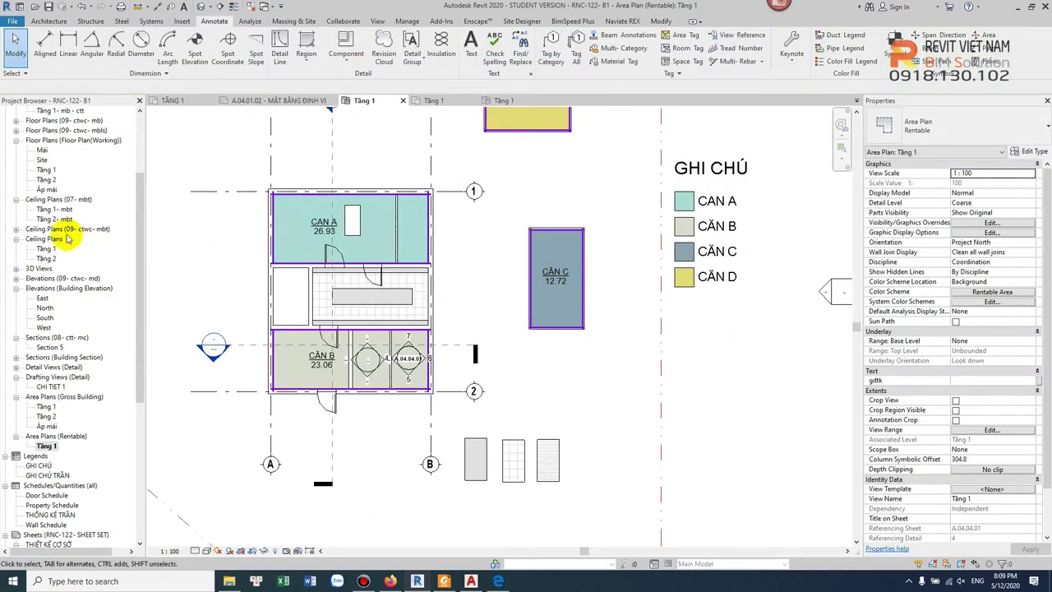
{"action": "scroll", "coordinate": [69, 237], "scroll_direction": "up", "scroll_amount": 2}
{"action": "double_click", "coordinate": [46, 219]}
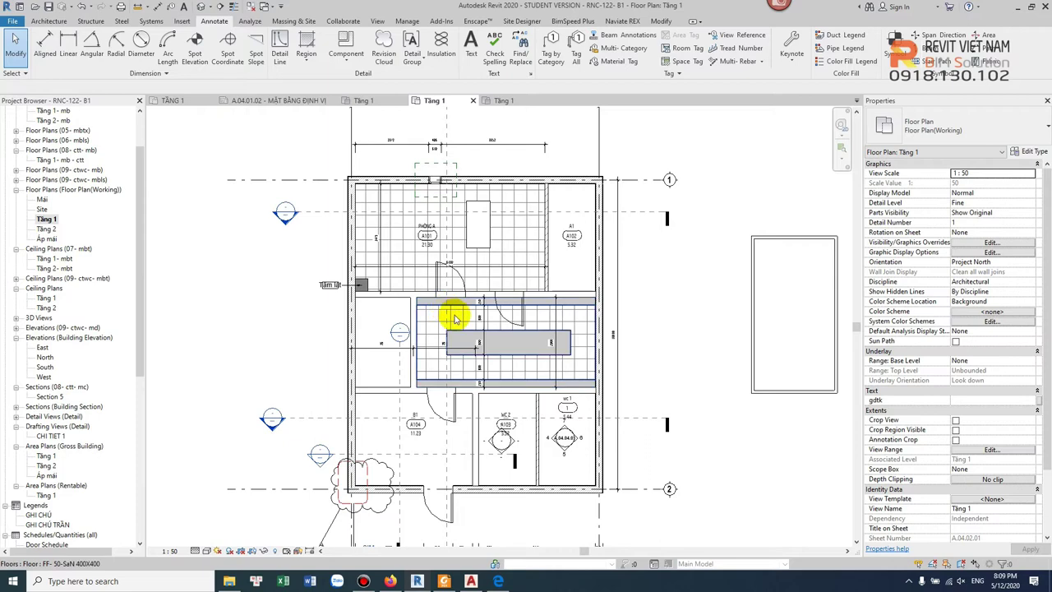
- Place a color fill legend beside the plan using Rooms and the Name scheme
{"action": "scroll", "coordinate": [455, 319], "scroll_direction": "down", "scroll_amount": 1}
{"action": "left_click", "coordinate": [846, 61]}
{"action": "mouse_move", "coordinate": [734, 171]}
{"action": "middle_mouse_down"}
{"action": "mouse_move", "coordinate": [546, 235]}
{"action": "mouse_move", "coordinate": [498, 181]}
{"action": "middle_mouse_up"}
{"action": "left_click", "coordinate": [498, 183]}
{"action": "left_click", "coordinate": [522, 286]}
{"action": "left_click", "coordinate": [518, 301]}
{"action": "left_click", "coordinate": [532, 304]}
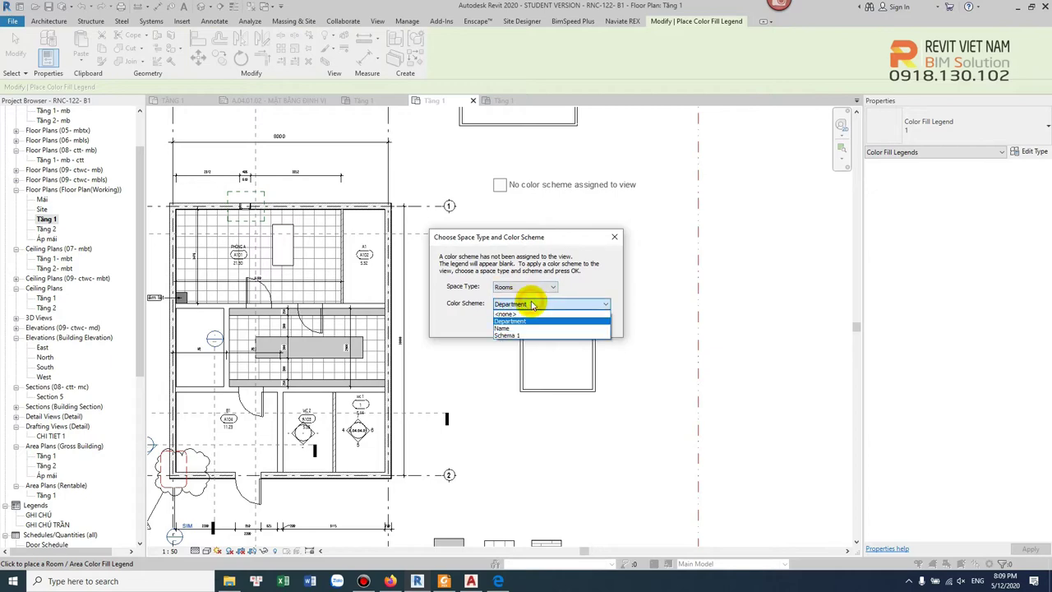
{"action": "left_click", "coordinate": [509, 328]}
{"action": "left_click", "coordinate": [536, 321]}
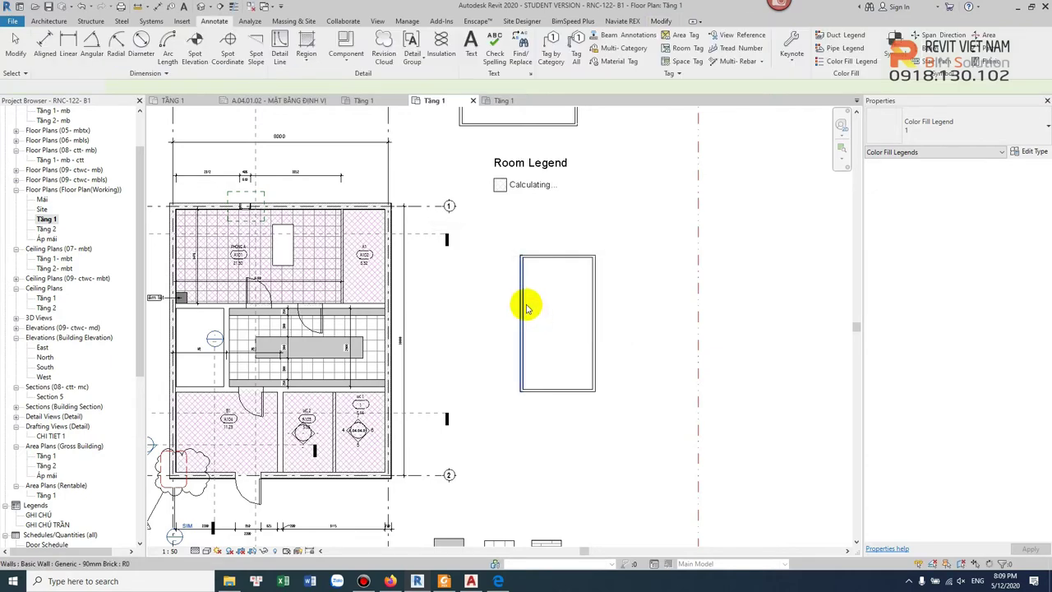
- Move the Room Legend lower beside the plan, then reopen the Rentable area plan Tầng 1
{"action": "mouse_move", "coordinate": [512, 236]}
{"action": "left_mouse_down"}
{"action": "mouse_move", "coordinate": [540, 400]}
{"action": "mouse_move", "coordinate": [761, 310]}
{"action": "mouse_move", "coordinate": [764, 295]}
{"action": "left_mouse_up"}
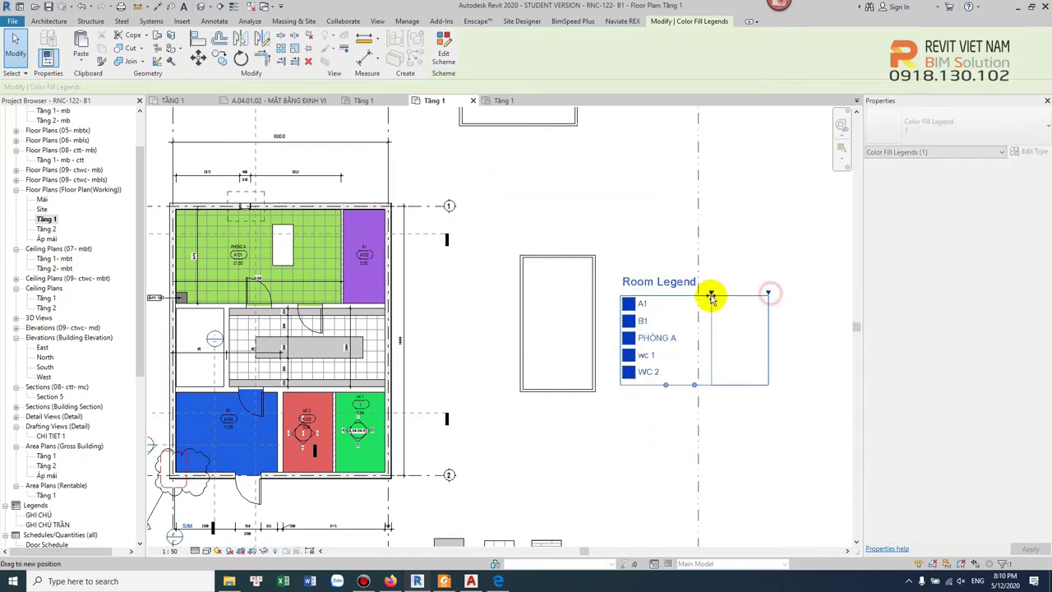
{"action": "left_click", "coordinate": [723, 283]}
{"action": "scroll", "coordinate": [293, 341], "scroll_direction": "up", "scroll_amount": 2}
{"action": "scroll", "coordinate": [369, 404], "scroll_direction": "down", "scroll_amount": 1}
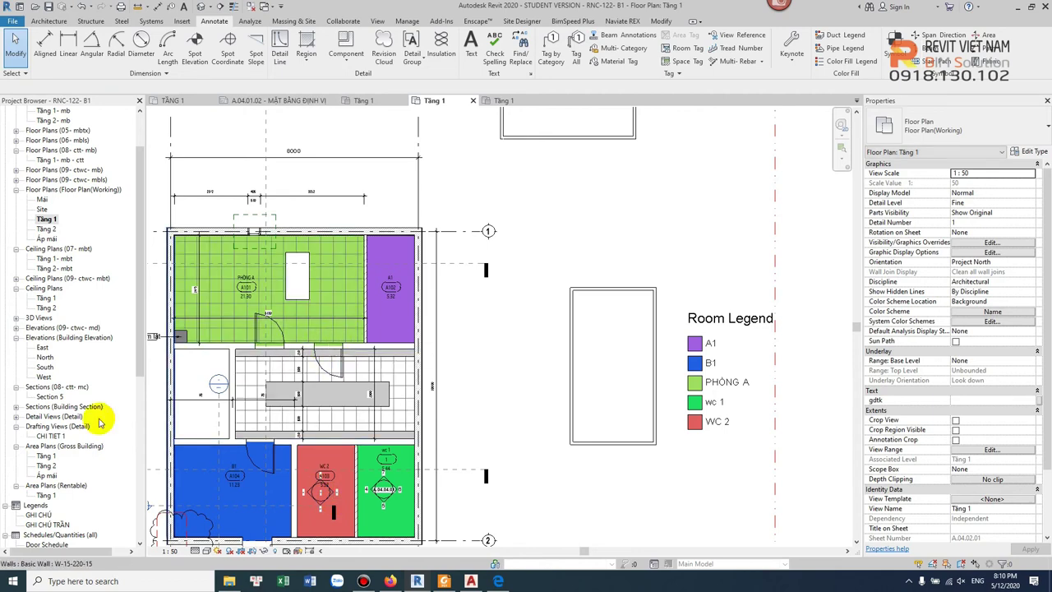
{"action": "double_click", "coordinate": [47, 496]}
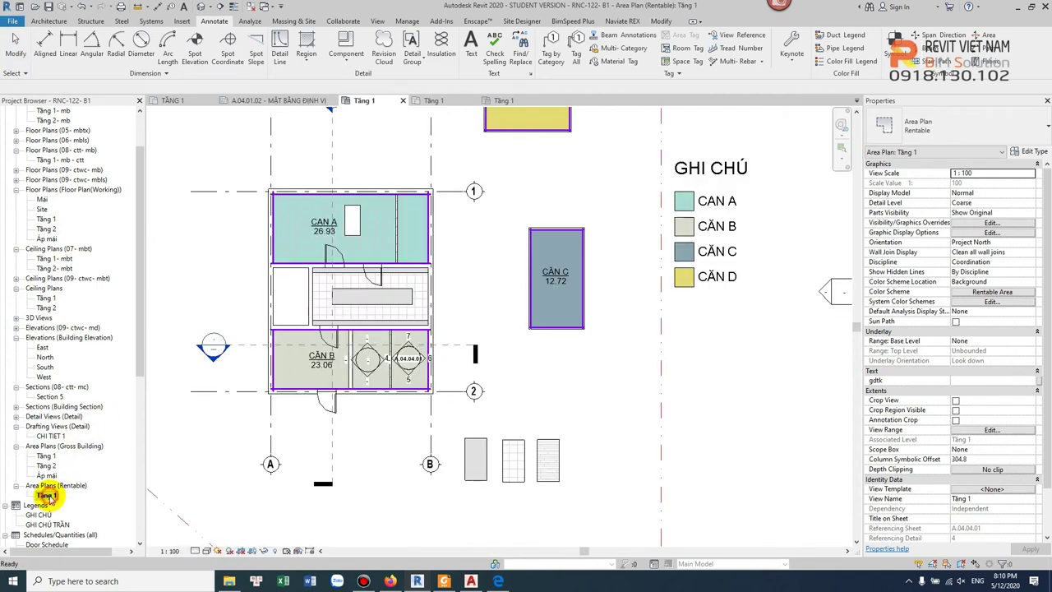
- Open the Gross Building area plan Tầng 1, pan it, and start the Color Fill Legend tool
{"action": "scroll", "coordinate": [551, 271], "scroll_direction": "down", "scroll_amount": 1}
{"action": "scroll", "coordinate": [553, 280], "scroll_direction": "down", "scroll_amount": 1}
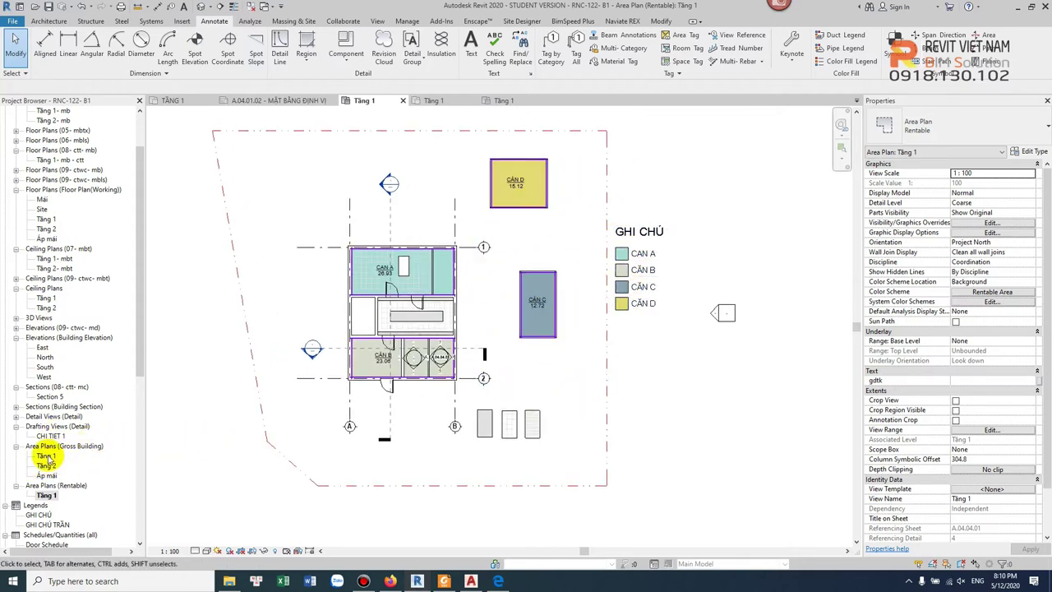
{"action": "double_click", "coordinate": [45, 456]}
{"action": "scroll", "coordinate": [662, 255], "scroll_direction": "down", "scroll_amount": 1}
{"action": "scroll", "coordinate": [653, 269], "scroll_direction": "down", "scroll_amount": 1}
{"action": "scroll", "coordinate": [652, 271], "scroll_direction": "down", "scroll_amount": 1}
{"action": "scroll", "coordinate": [669, 298], "scroll_direction": "down", "scroll_amount": 1}
{"action": "scroll", "coordinate": [633, 230], "scroll_direction": "up", "scroll_amount": 1}
{"action": "middle_click_drag", "start_coordinate": [629, 246], "coordinate": [620, 243]}
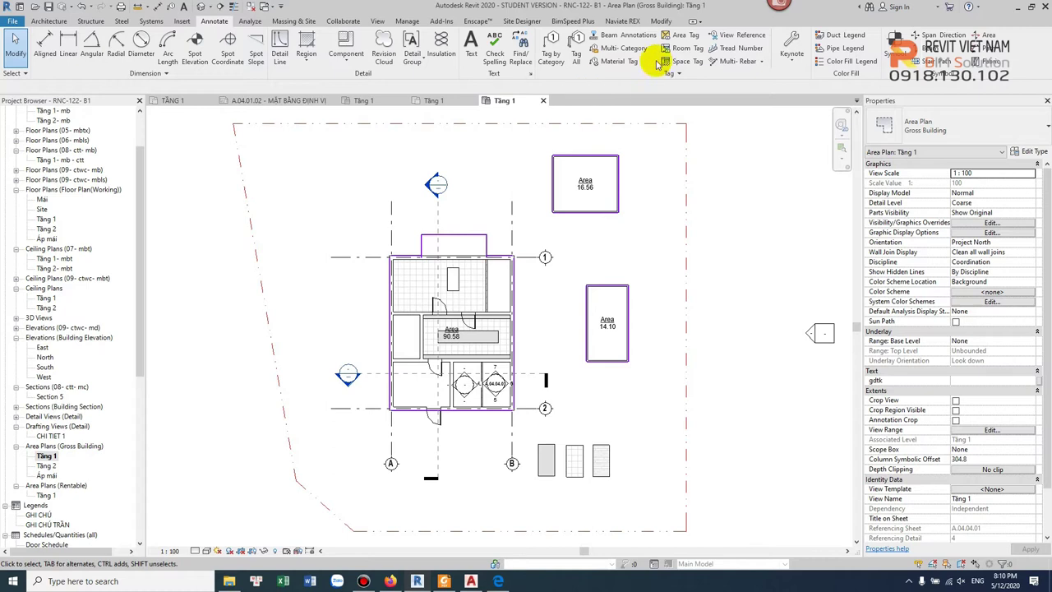
{"action": "left_click", "coordinate": [826, 59]}
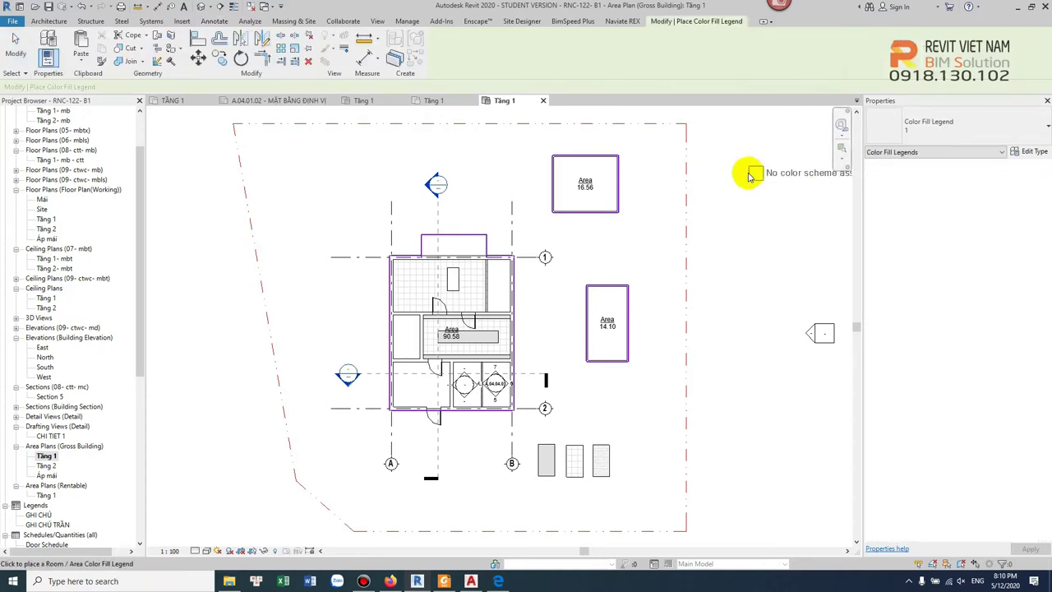
- Place the legend right of the plan with the Gross Building Area colour scheme
{"action": "left_click", "coordinate": [689, 256]}
{"action": "left_click", "coordinate": [523, 292]}
{"action": "left_click", "coordinate": [551, 303]}
{"action": "left_click", "coordinate": [545, 315]}
{"action": "left_click", "coordinate": [544, 323]}
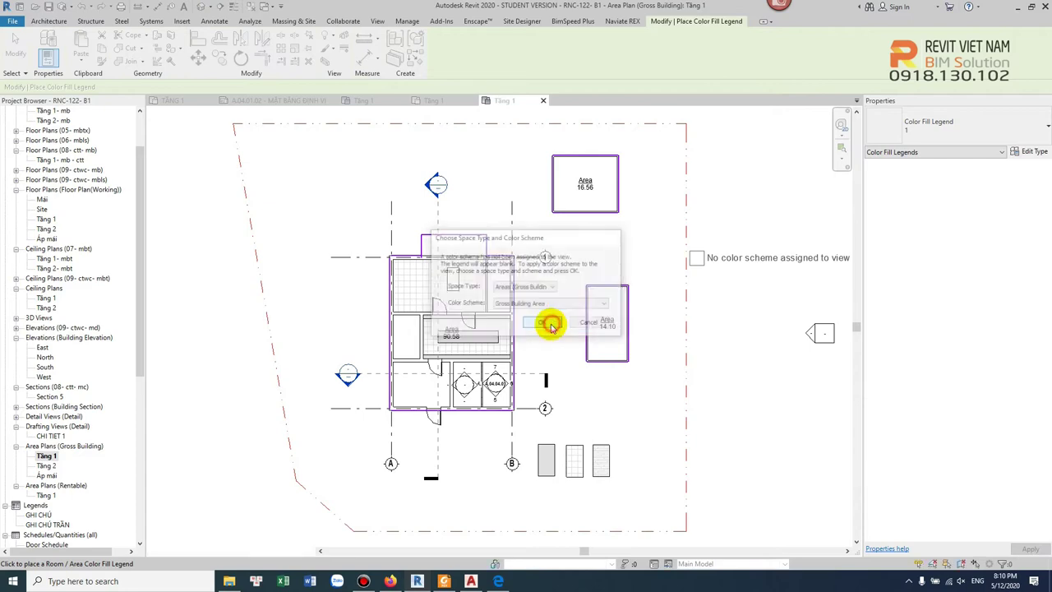
- Set the Building Area Legend's scheme to colour by Name, accepting the warning
{"action": "left_click", "coordinate": [487, 106]}
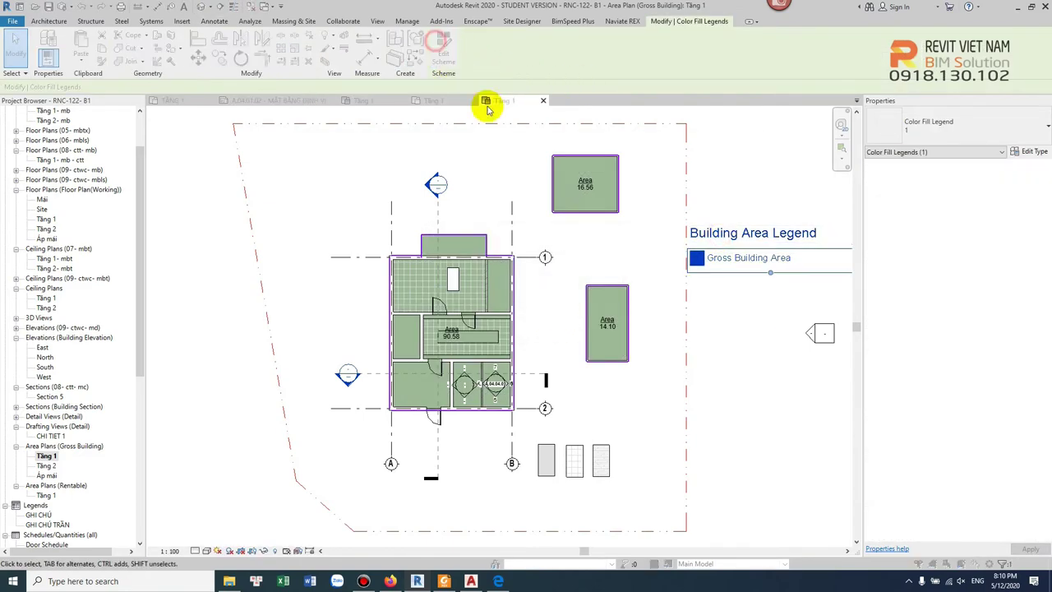
{"action": "left_click", "coordinate": [562, 185]}
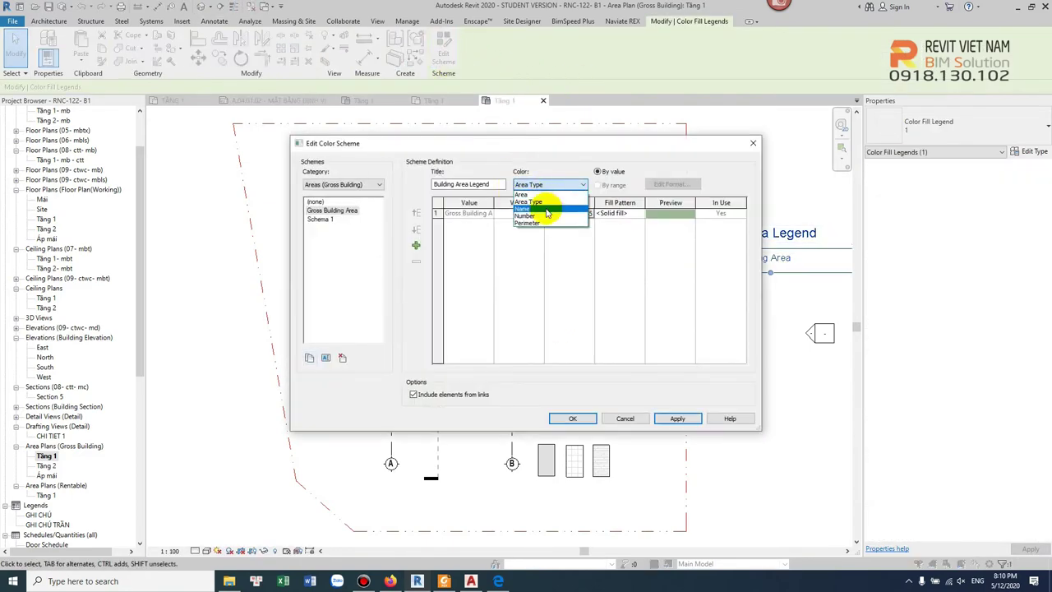
{"action": "left_click", "coordinate": [546, 211]}
{"action": "left_click", "coordinate": [551, 307]}
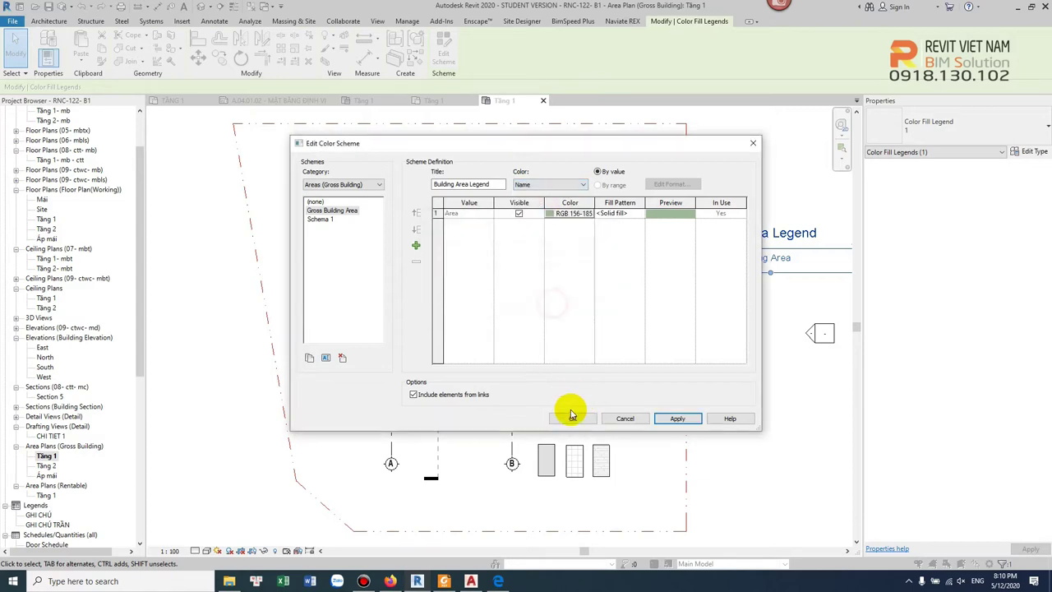
{"action": "left_click", "coordinate": [571, 417]}
{"action": "middle_click_drag", "start_coordinate": [764, 378], "coordinate": [696, 375]}
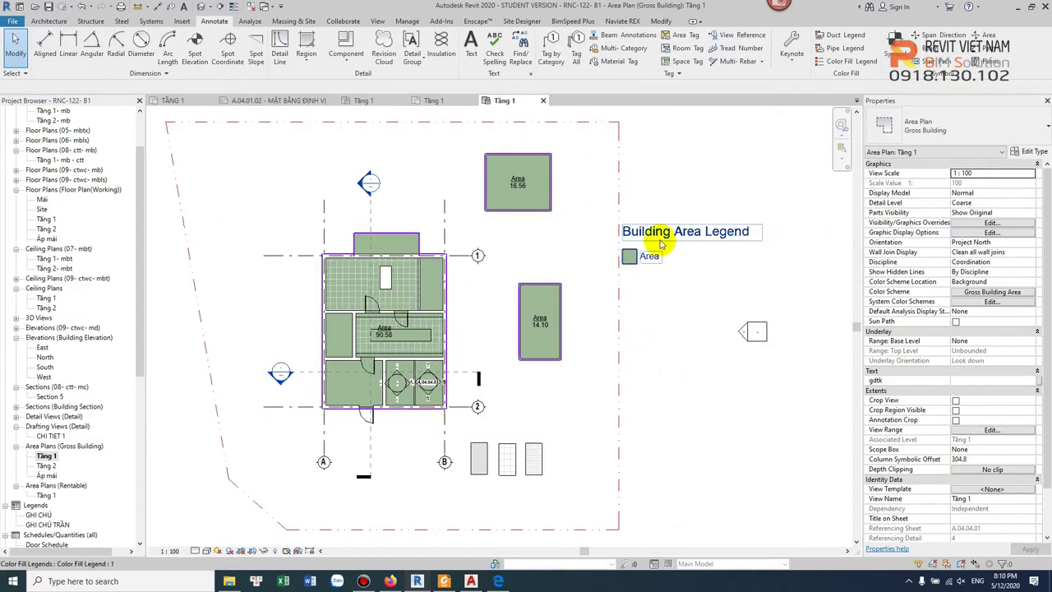
{"action": "left_click", "coordinate": [637, 233]}
{"action": "scroll", "coordinate": [517, 191], "scroll_direction": "up", "scroll_amount": 2}
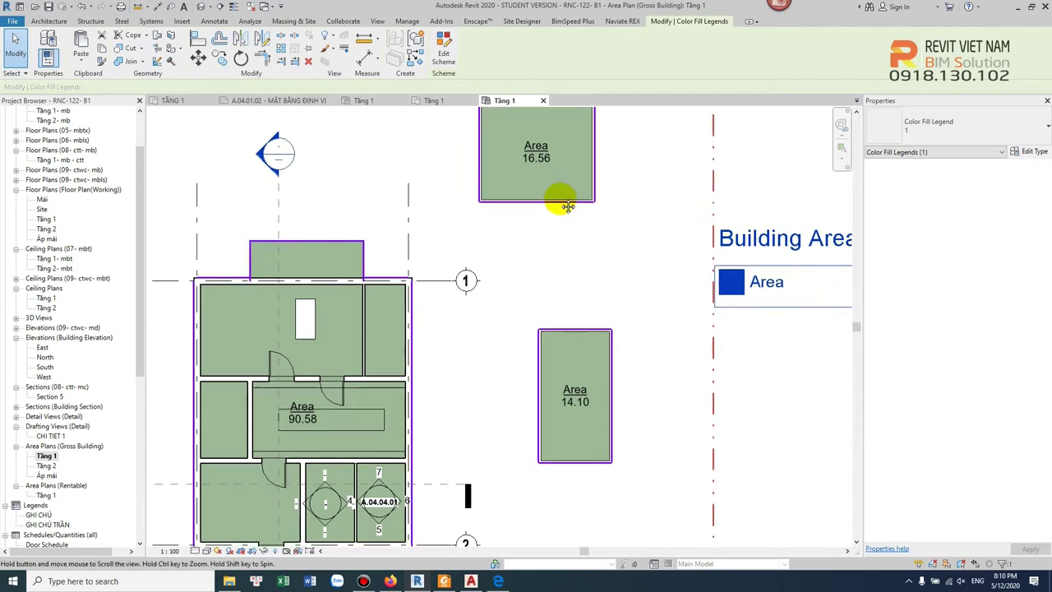
- Rename the 90.58, 14.10 and 16.56 areas to NHA A, NHÀ B and NHÀ C
{"action": "scroll", "coordinate": [460, 263], "scroll_direction": "up", "scroll_amount": 2}
{"action": "left_click", "coordinate": [356, 325]}
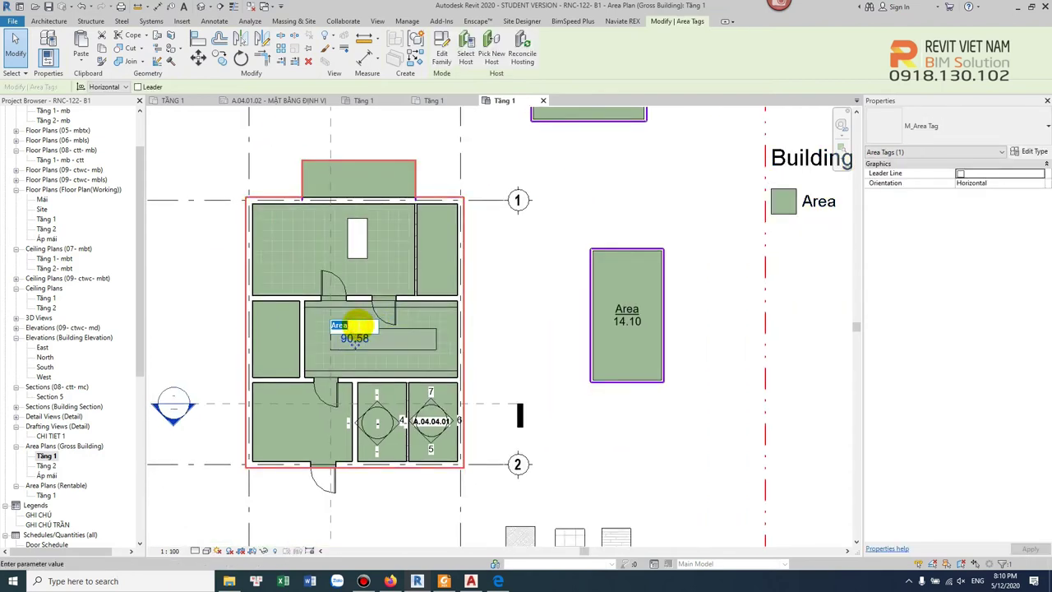
{"action": "type", "text": "NHA A"}
{"action": "left_click", "coordinate": [488, 303]}
{"action": "left_click", "coordinate": [625, 308]}
{"action": "left_click", "coordinate": [626, 308]}
{"action": "type", "text": "NHÀ B"}
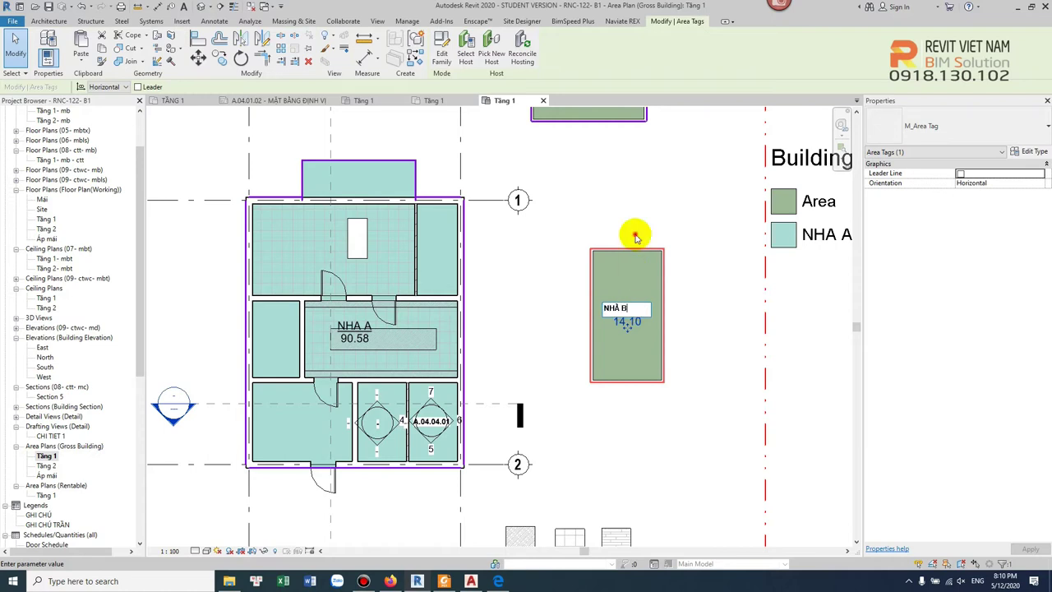
{"action": "left_click", "coordinate": [635, 235]}
{"action": "middle_click_drag", "start_coordinate": [586, 65], "coordinate": [584, 222]}
{"action": "left_click", "coordinate": [587, 222]}
{"action": "left_click", "coordinate": [587, 222]}
{"action": "type", "text": "NHÀ C"}
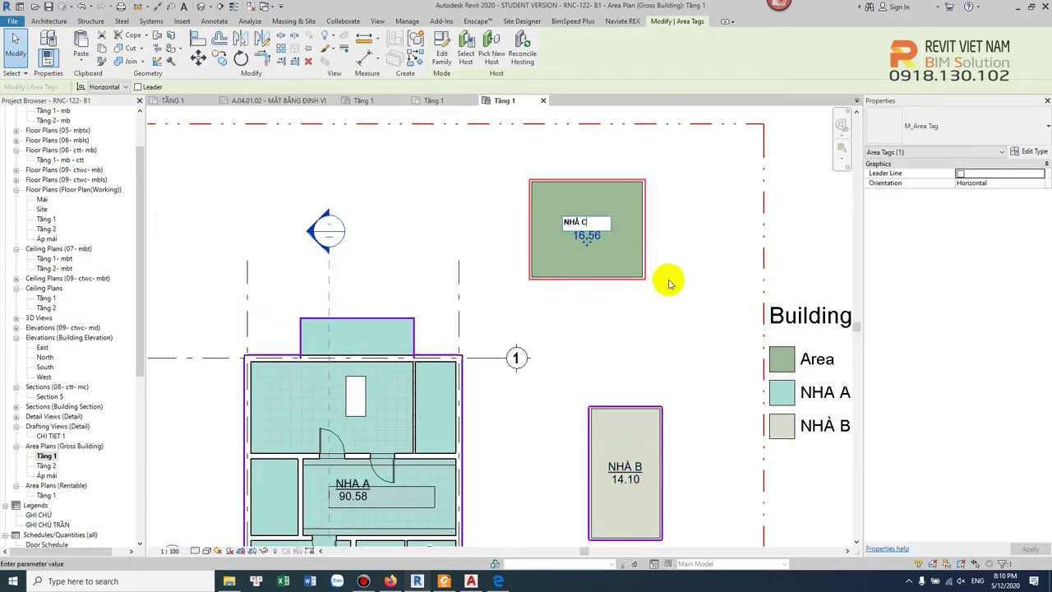
{"action": "left_click", "coordinate": [670, 284]}
{"action": "scroll", "coordinate": [679, 321], "scroll_direction": "down", "scroll_amount": 2}
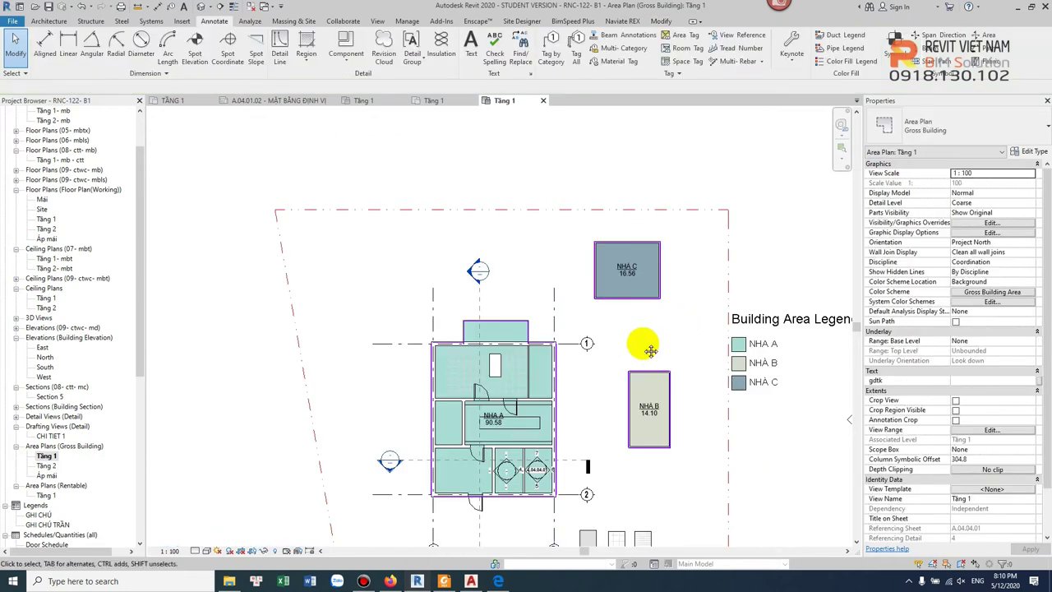
- Narrow the Building Area Legend's column and move the legend up beside the plan
{"action": "scroll", "coordinate": [642, 343], "scroll_direction": "up", "scroll_amount": 1}
{"action": "left_click", "coordinate": [582, 278]}
{"action": "mouse_move", "coordinate": [716, 258]}
{"action": "left_mouse_down"}
{"action": "mouse_move", "coordinate": [693, 266]}
{"action": "mouse_move", "coordinate": [699, 255]}
{"action": "left_mouse_up"}
{"action": "key", "text": "Escape"}
{"action": "scroll", "coordinate": [609, 307], "scroll_direction": "up", "scroll_amount": 2}
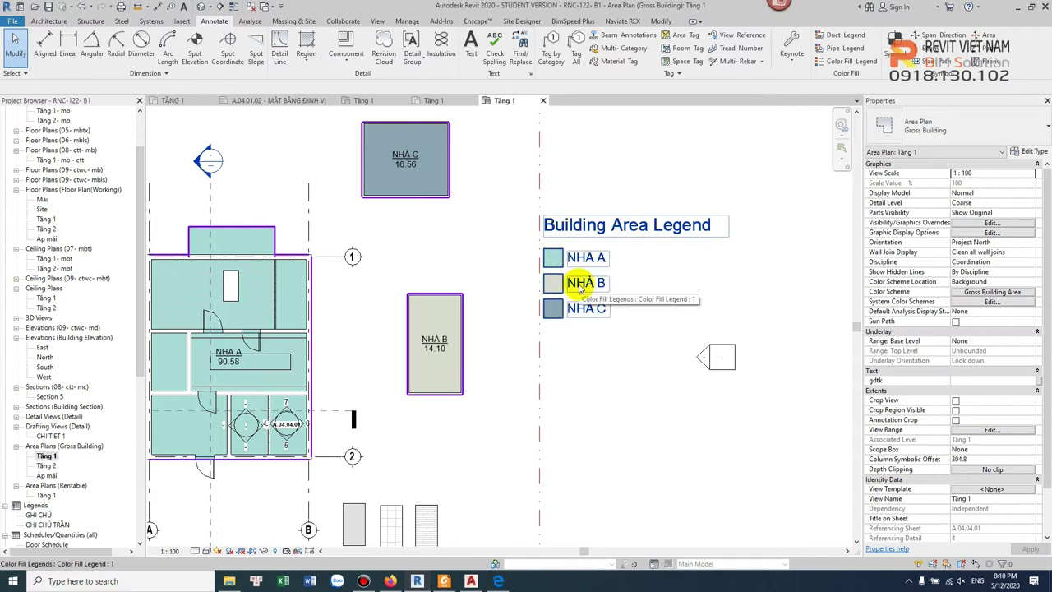
{"action": "scroll", "coordinate": [594, 255], "scroll_direction": "up", "scroll_amount": 2}
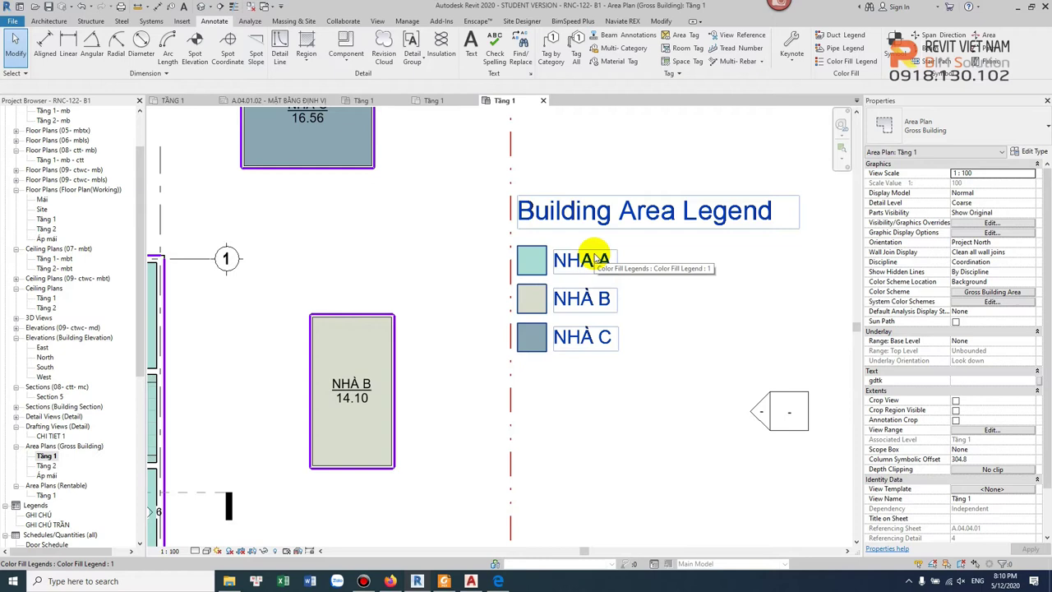
{"action": "scroll", "coordinate": [596, 257], "scroll_direction": "down", "scroll_amount": 3}
{"action": "left_click", "coordinate": [598, 256]}
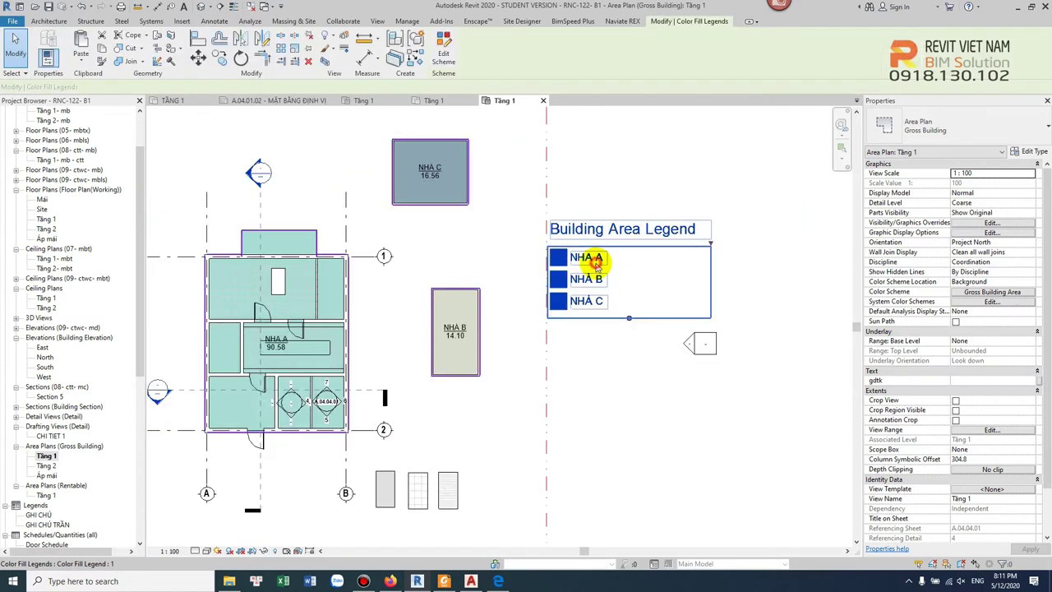
{"action": "left_click_drag", "start_coordinate": [598, 256], "coordinate": [604, 229]}
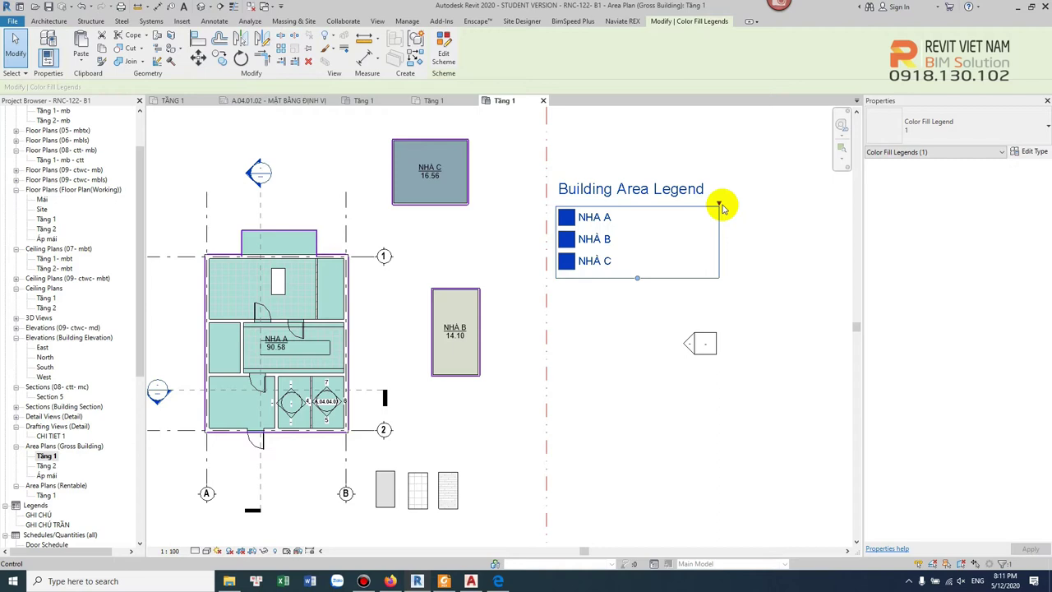
{"action": "left_click", "coordinate": [622, 323]}
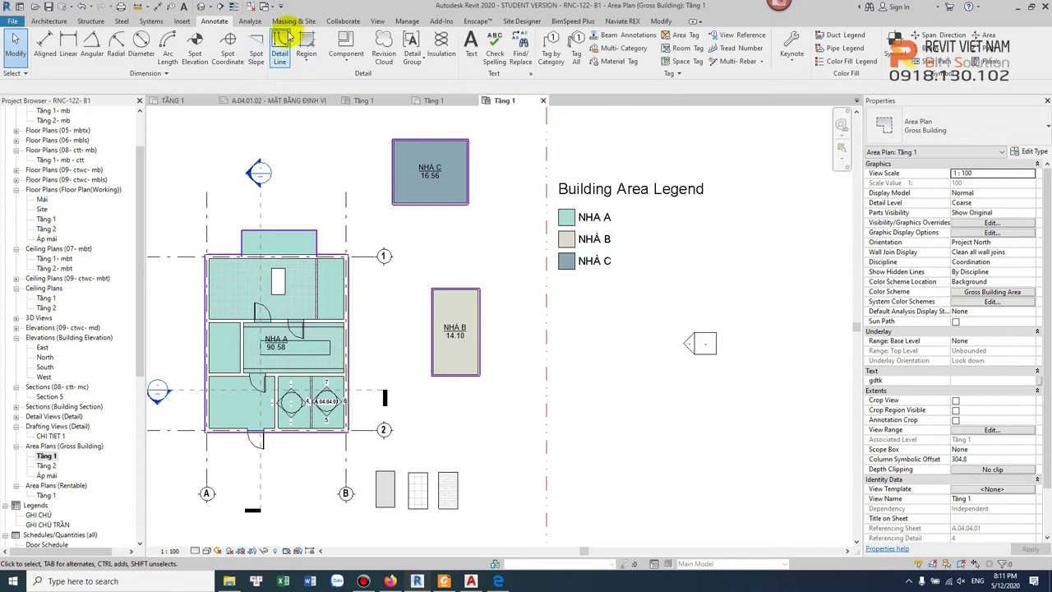
- Close the inactive views, then select the property line to check its area
{"action": "left_click", "coordinate": [251, 7]}
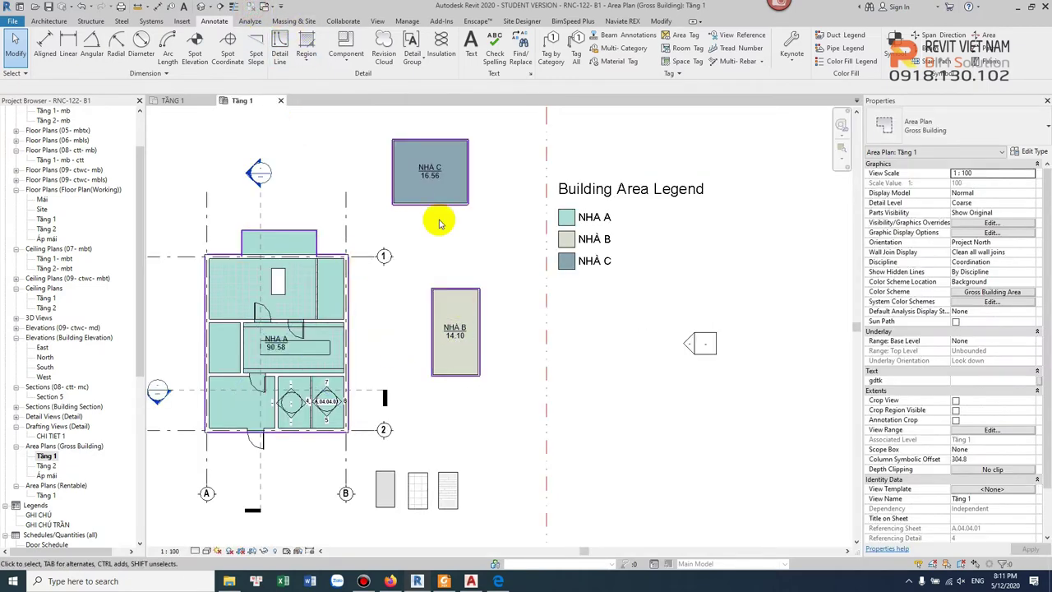
{"action": "scroll", "coordinate": [335, 271], "scroll_direction": "down", "scroll_amount": 2}
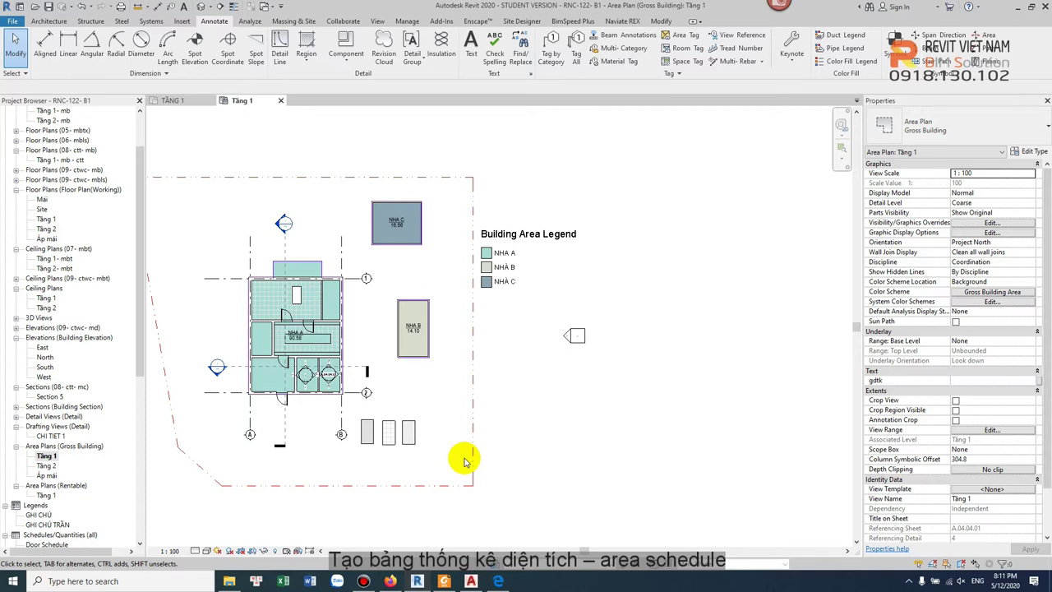
{"action": "left_click", "coordinate": [473, 356]}
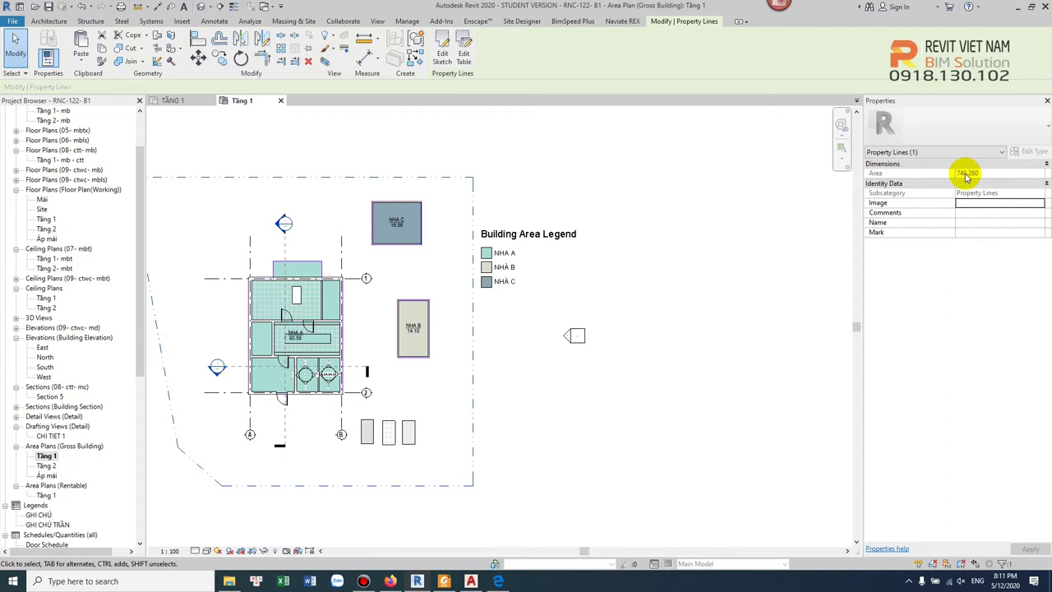
{"action": "left_click", "coordinate": [665, 183]}
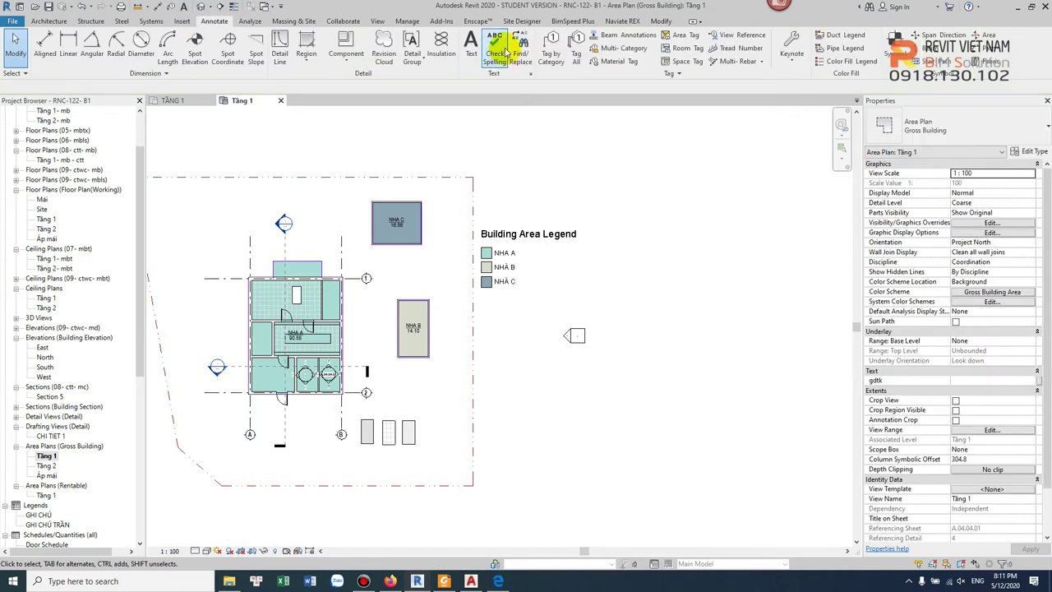
- Start a new schedule with View > Schedules > Schedule/Quantities
{"action": "left_click", "coordinate": [377, 21]}
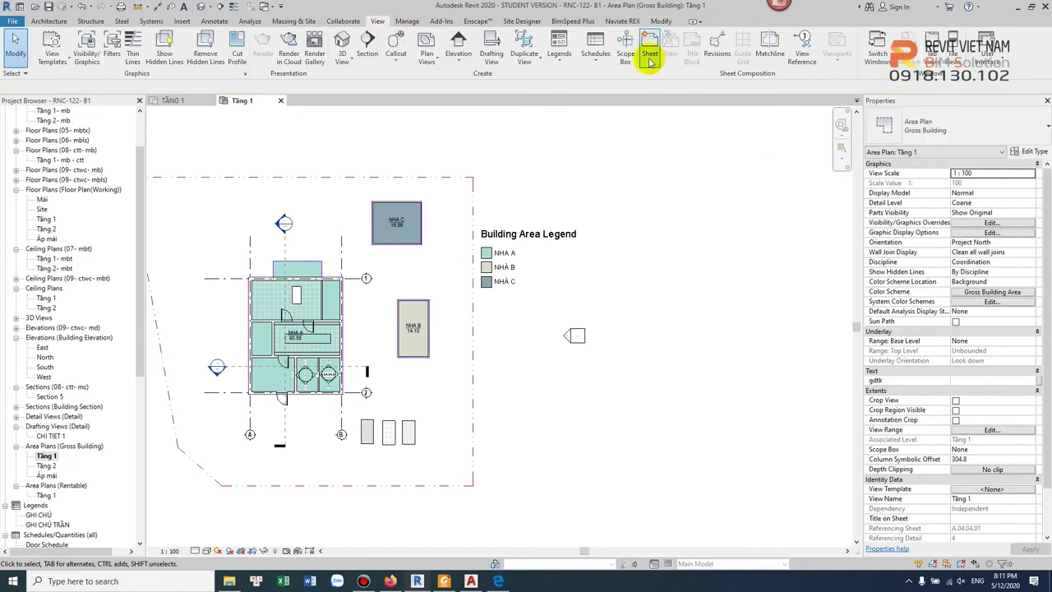
{"action": "left_click", "coordinate": [598, 49]}
{"action": "left_click", "coordinate": [611, 82]}
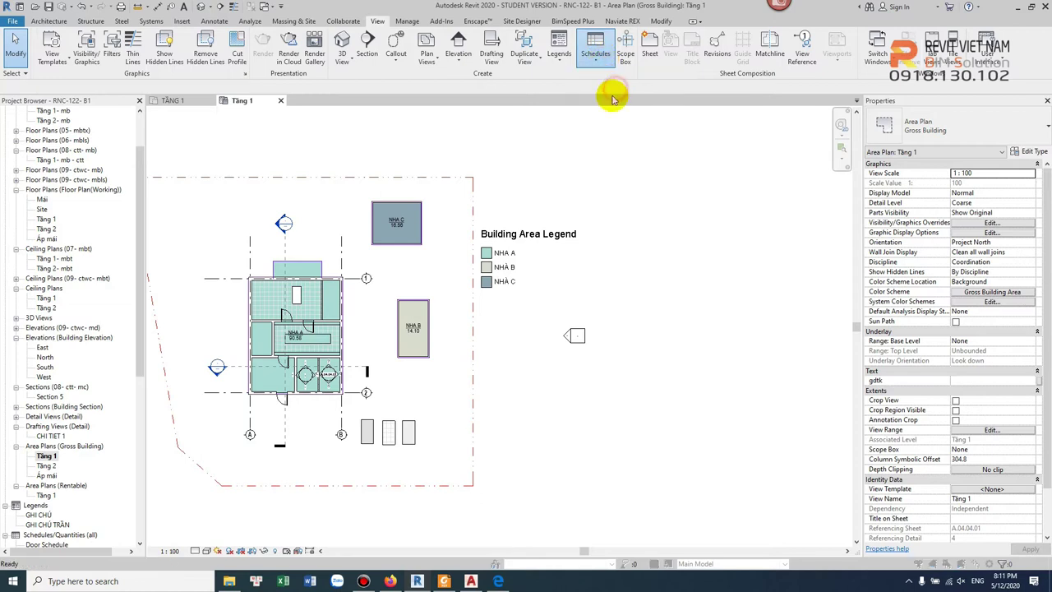
{"action": "scroll", "coordinate": [476, 281], "scroll_direction": "down", "scroll_amount": 3}
{"action": "scroll", "coordinate": [476, 285], "scroll_direction": "down", "scroll_amount": 3}
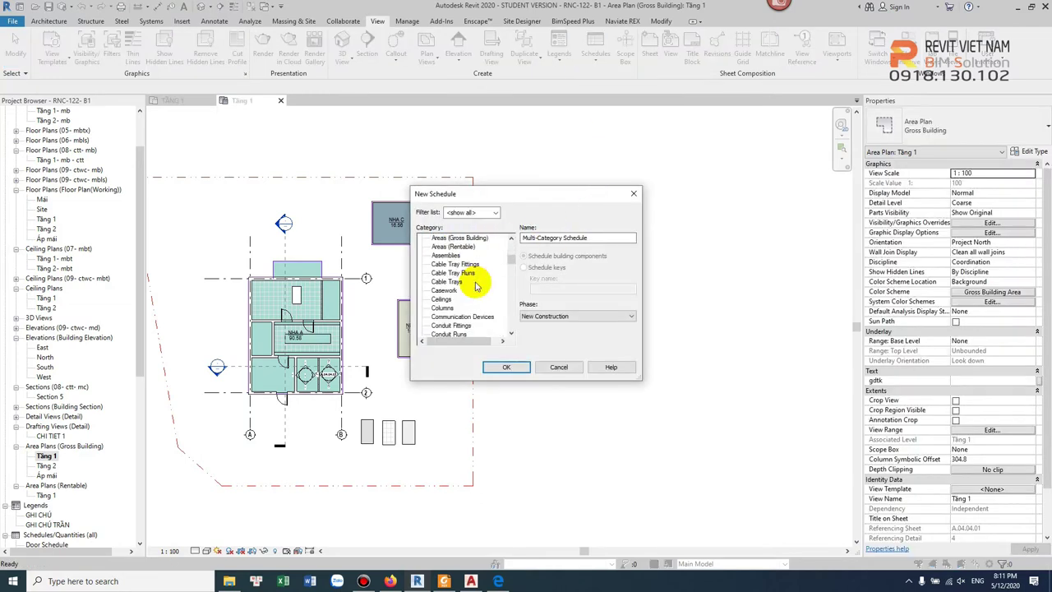
{"action": "scroll", "coordinate": [473, 281], "scroll_direction": "down", "scroll_amount": 3}
- Choose the Areas (Gross Building) category and create the schedule
{"action": "left_click", "coordinate": [449, 282]}
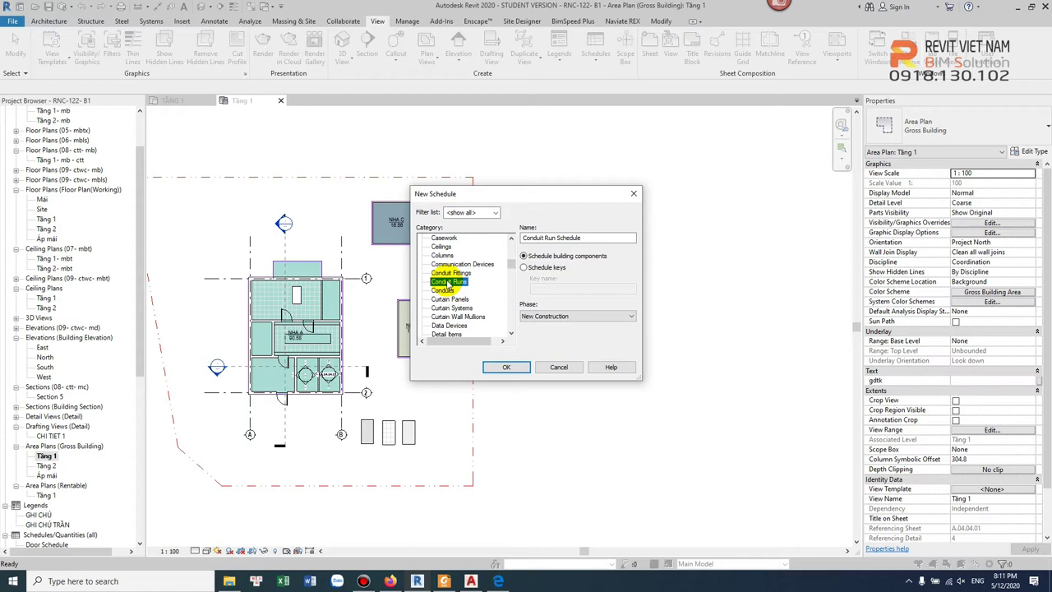
{"action": "scroll", "coordinate": [449, 282], "scroll_direction": "down", "scroll_amount": 6}
{"action": "left_click", "coordinate": [449, 282]}
{"action": "scroll", "coordinate": [490, 278], "scroll_direction": "up", "scroll_amount": 1}
{"action": "scroll", "coordinate": [493, 282], "scroll_direction": "up", "scroll_amount": 1}
{"action": "scroll", "coordinate": [493, 276], "scroll_direction": "up", "scroll_amount": 3}
{"action": "scroll", "coordinate": [506, 267], "scroll_direction": "up", "scroll_amount": 3}
{"action": "scroll", "coordinate": [501, 264], "scroll_direction": "up", "scroll_amount": 3}
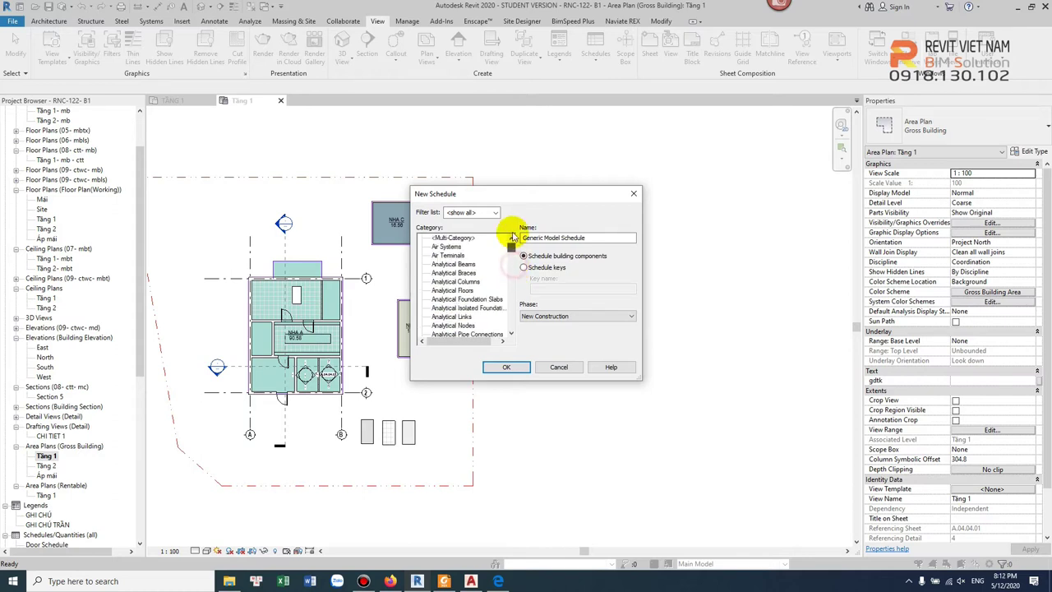
{"action": "scroll", "coordinate": [475, 283], "scroll_direction": "down", "scroll_amount": 1}
{"action": "scroll", "coordinate": [469, 296], "scroll_direction": "down", "scroll_amount": 2}
{"action": "left_click", "coordinate": [471, 308]}
{"action": "left_click", "coordinate": [461, 318]}
{"action": "left_click", "coordinate": [475, 309]}
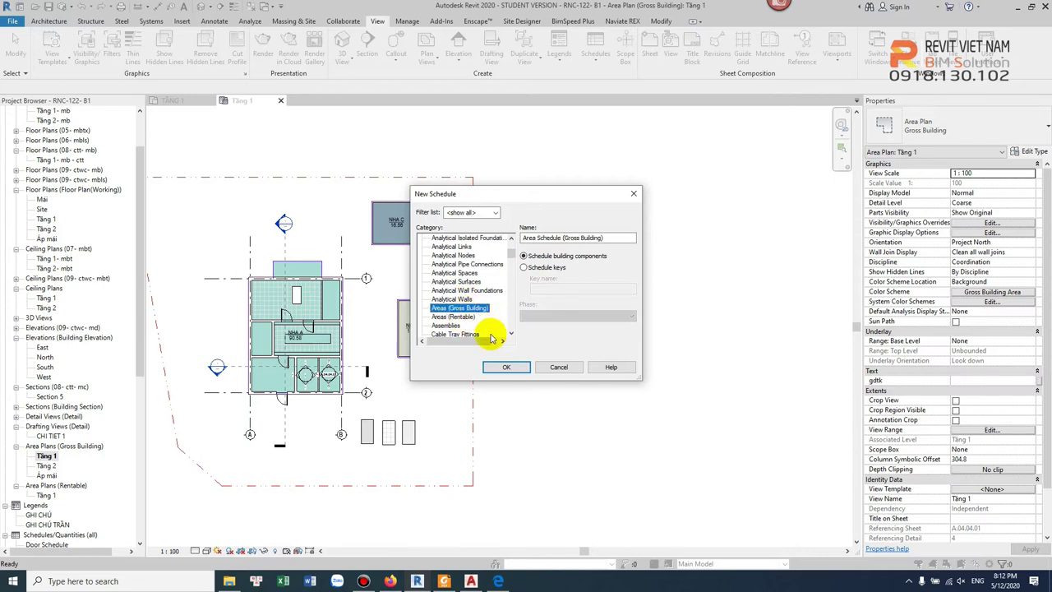
{"action": "left_click", "coordinate": [505, 367]}
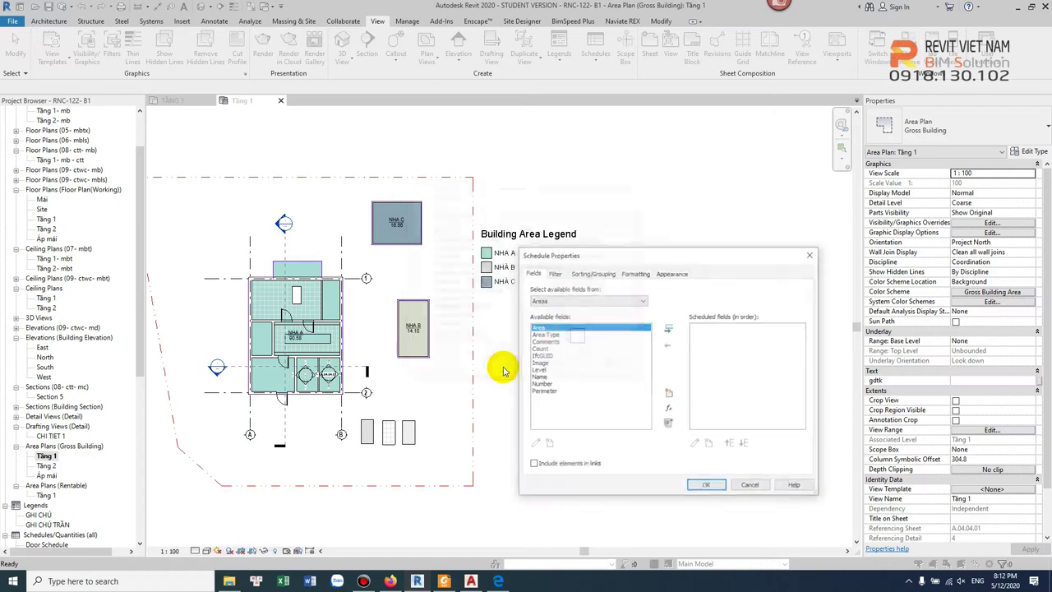
- Add the Area, Area Type, Level, Name and Number fields to the schedule
{"action": "left_click", "coordinate": [669, 329]}
{"action": "left_click", "coordinate": [669, 329]}
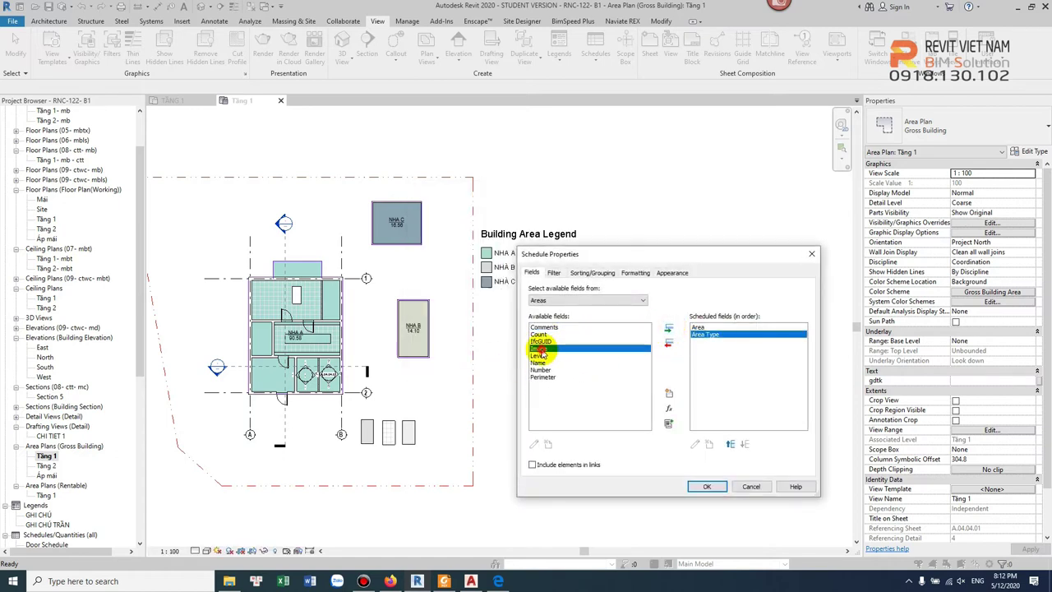
{"action": "left_click", "coordinate": [541, 355]}
{"action": "left_click", "coordinate": [669, 329]}
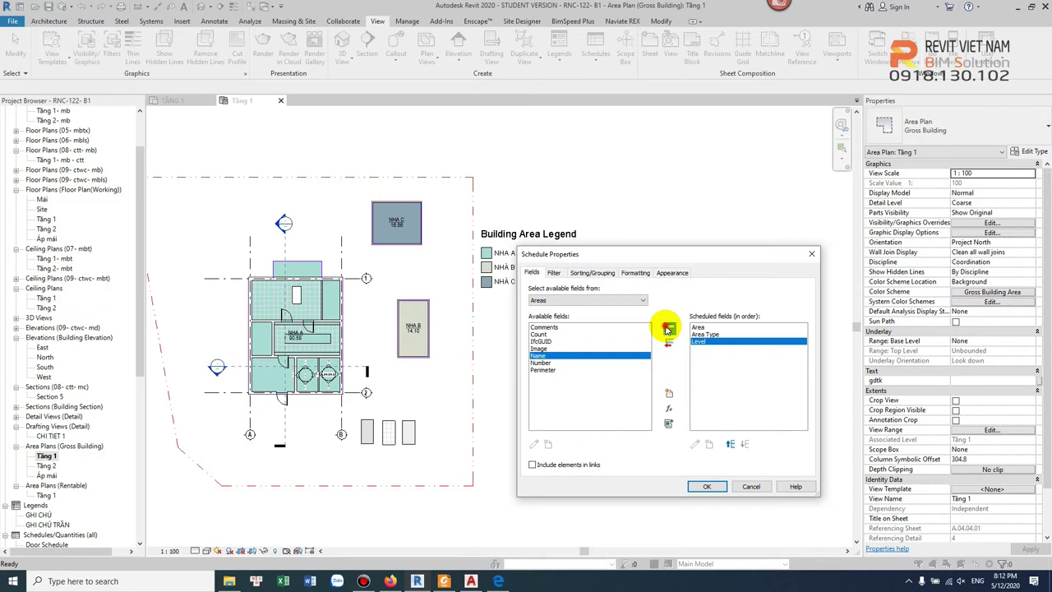
{"action": "left_click", "coordinate": [669, 328]}
{"action": "left_click", "coordinate": [669, 329]}
- Reorder the fields so Number is first and Name second, then confirm
{"action": "left_click", "coordinate": [730, 444]}
{"action": "left_click", "coordinate": [730, 444]}
{"action": "left_click", "coordinate": [730, 444]}
{"action": "left_click", "coordinate": [730, 444]}
{"action": "left_click", "coordinate": [697, 355]}
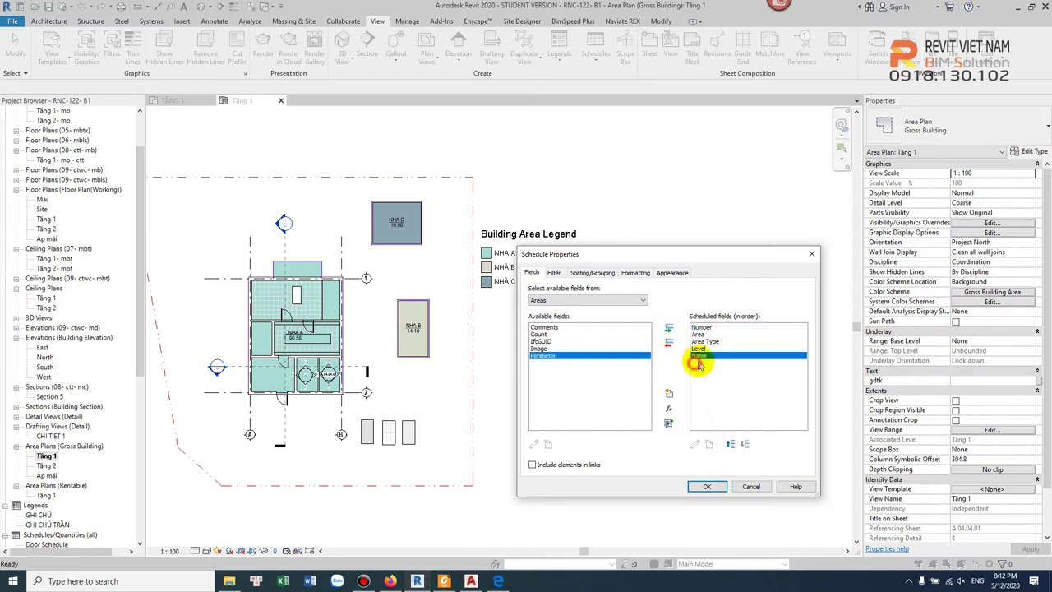
{"action": "left_click", "coordinate": [730, 444]}
{"action": "left_click", "coordinate": [730, 444]}
{"action": "left_click", "coordinate": [730, 444]}
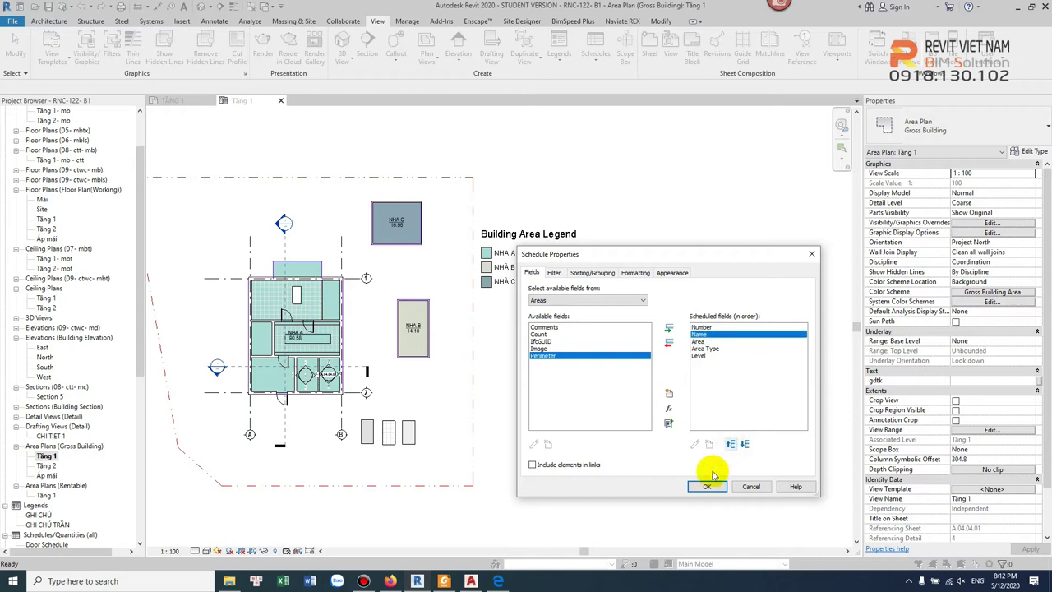
{"action": "left_click", "coordinate": [707, 486]}
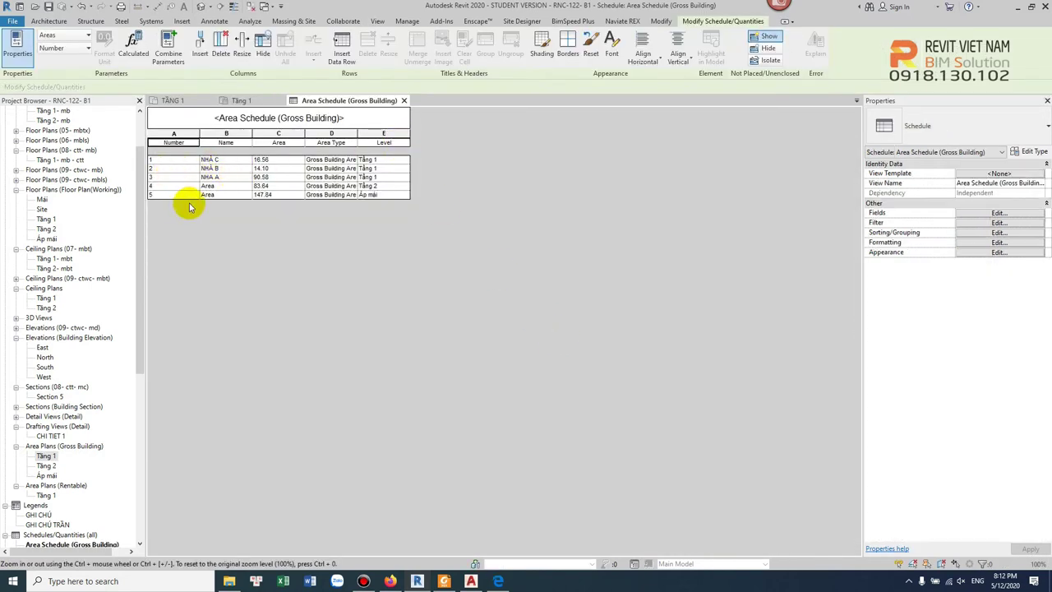
- Rename area 4 to NHÀ D and highlight it in the model on the Tầng 2 plan
{"action": "left_click", "coordinate": [228, 186]}
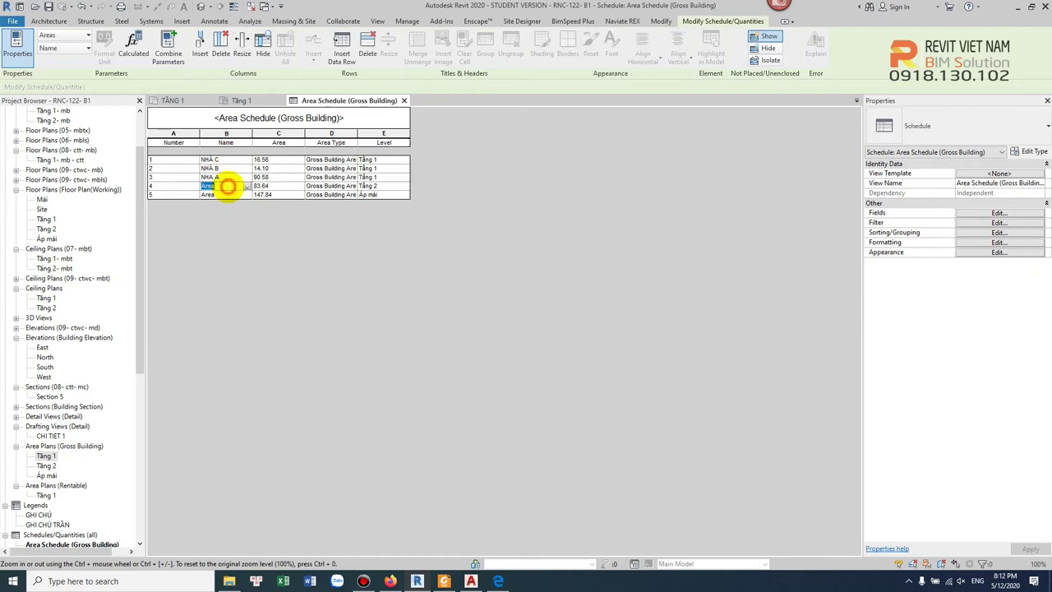
{"action": "left_click", "coordinate": [230, 186]}
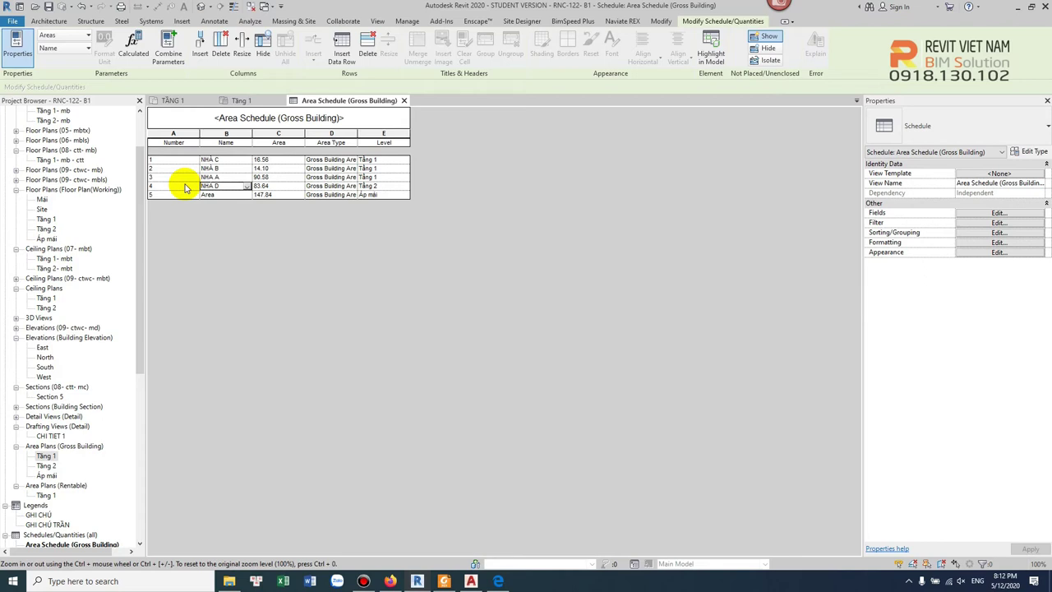
{"action": "left_click_drag", "start_coordinate": [176, 186], "coordinate": [364, 185]}
{"action": "left_click", "coordinate": [711, 51]}
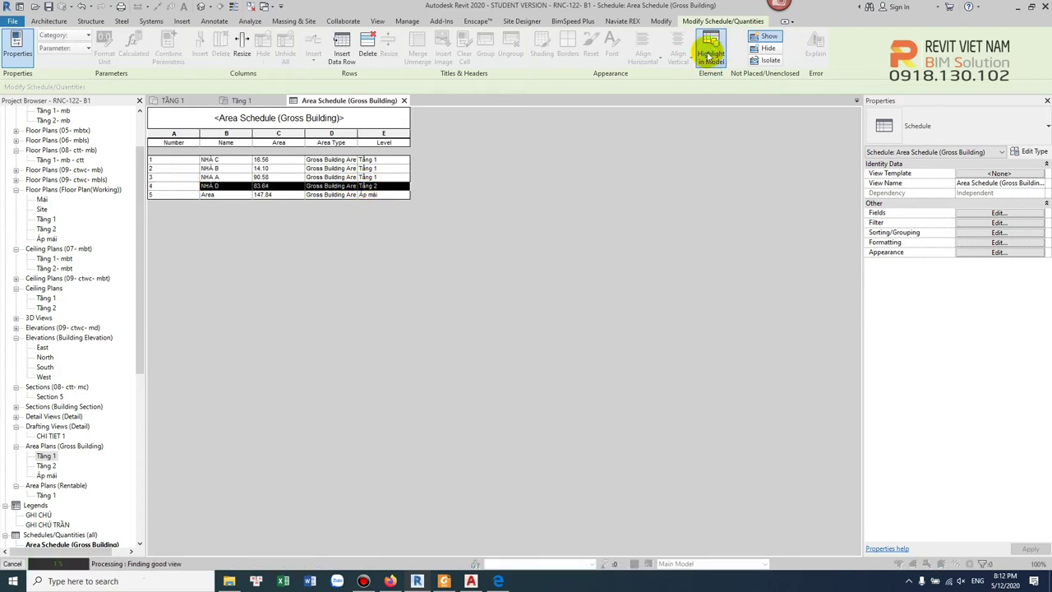
{"action": "left_click", "coordinate": [549, 308]}
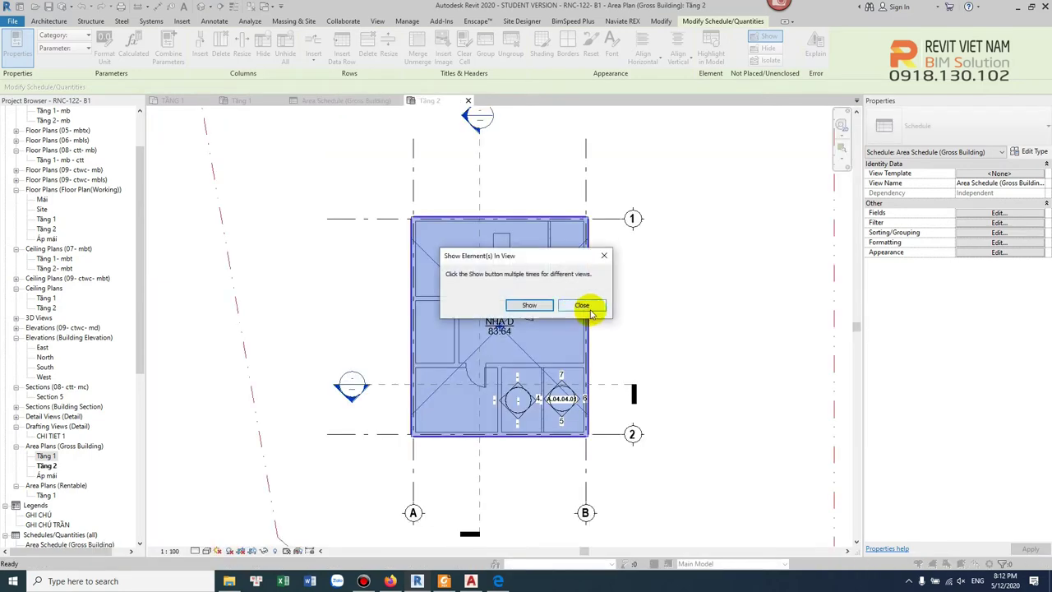
{"action": "left_click", "coordinate": [590, 302]}
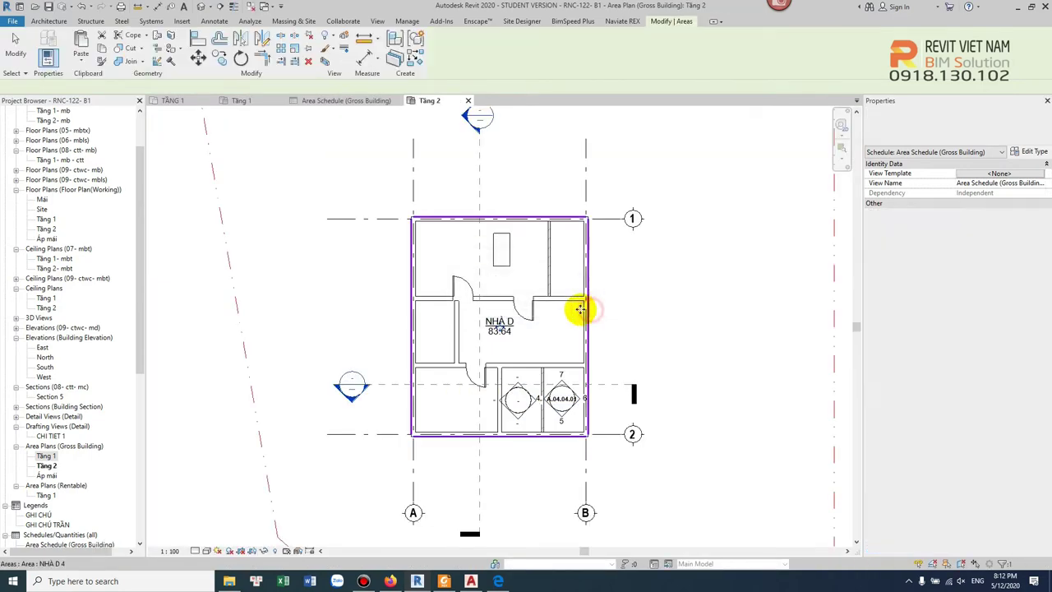
- Relabel the 83.64 area's tag on the Tầng 2 plan as TẦNG 2
{"action": "left_click", "coordinate": [581, 310]}
{"action": "scroll", "coordinate": [534, 387], "scroll_direction": "down", "scroll_amount": 2}
{"action": "scroll", "coordinate": [502, 271], "scroll_direction": "up", "scroll_amount": 3}
{"action": "scroll", "coordinate": [509, 320], "scroll_direction": "up", "scroll_amount": 2}
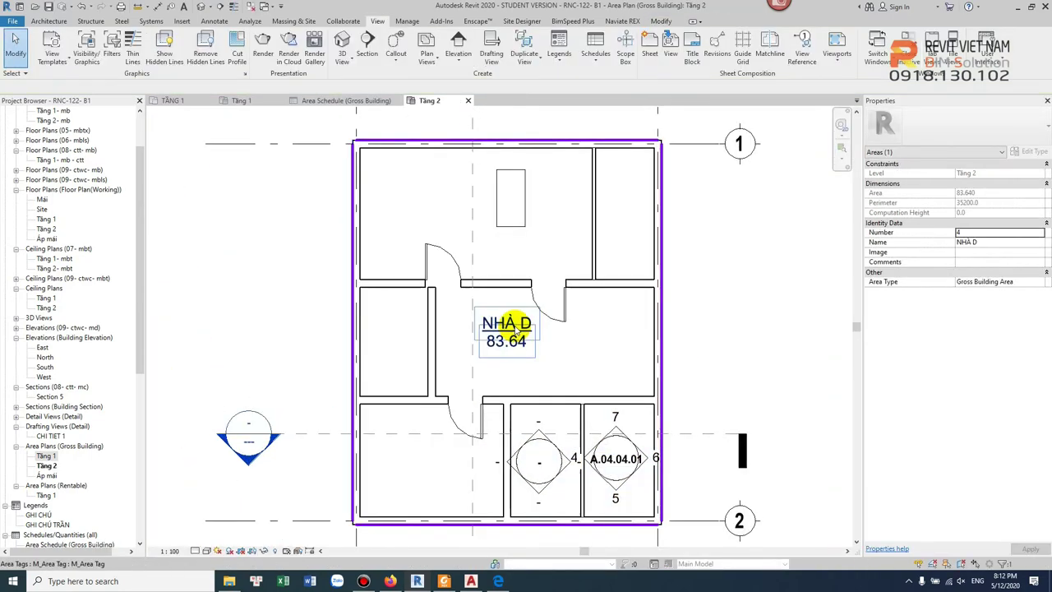
{"action": "left_click", "coordinate": [517, 327]}
{"action": "left_click", "coordinate": [522, 325]}
{"action": "type", "text": "TÂNG"}
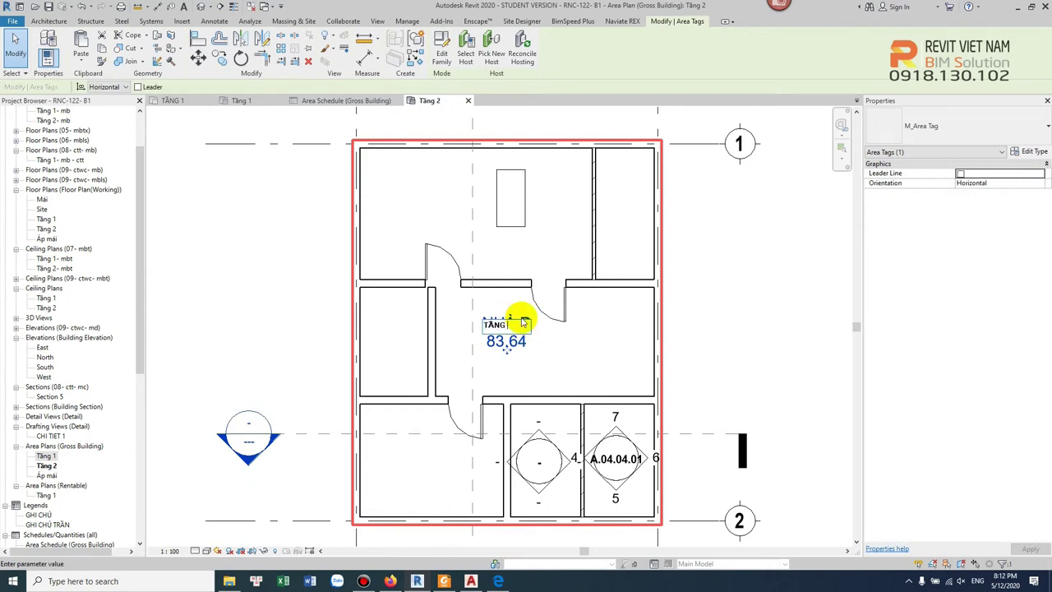
{"action": "left_click", "coordinate": [557, 329]}
{"action": "left_click", "coordinate": [575, 332]}
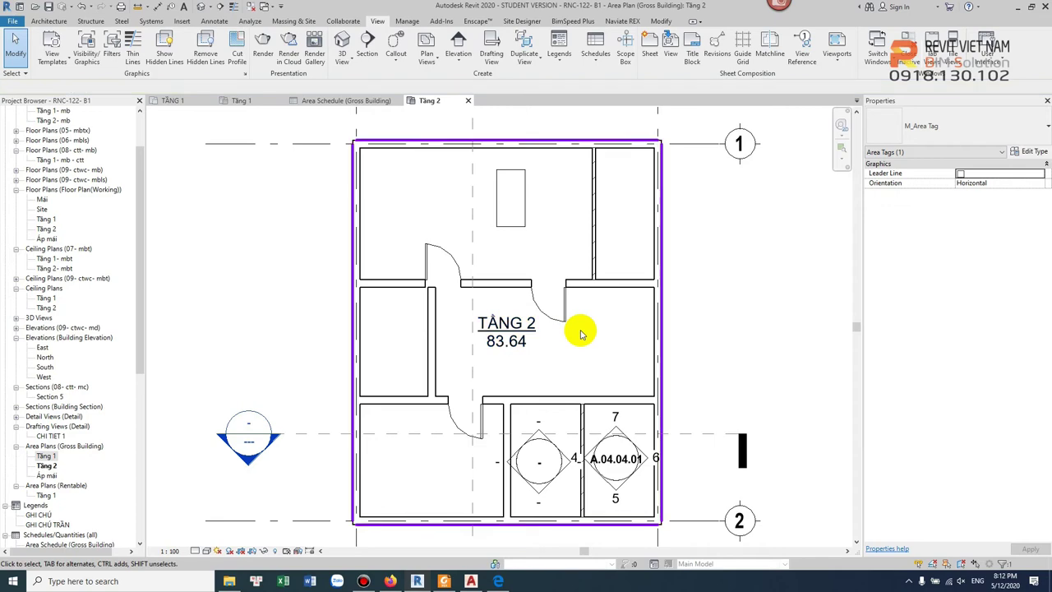
- Relabel the roof area tag on the Áp mái plan as TẦNG MÁI, then reopen the Area Schedule (Gross Building)
{"action": "scroll", "coordinate": [576, 333], "scroll_direction": "down", "scroll_amount": 2}
{"action": "double_click", "coordinate": [47, 475]}
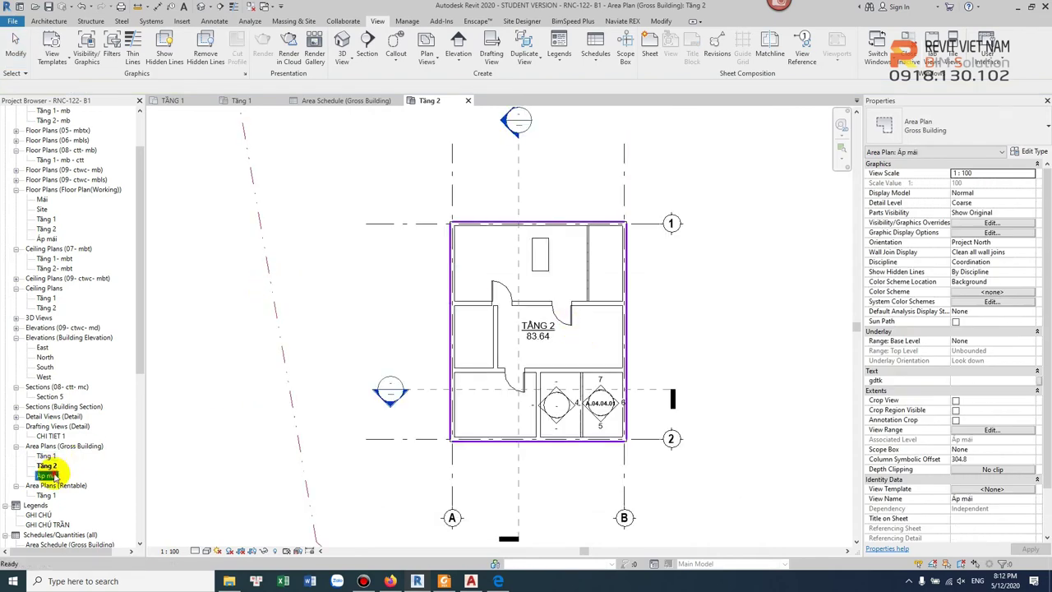
{"action": "left_click", "coordinate": [538, 327]}
{"action": "left_click", "coordinate": [538, 327]}
{"action": "type", "text": "TA"}
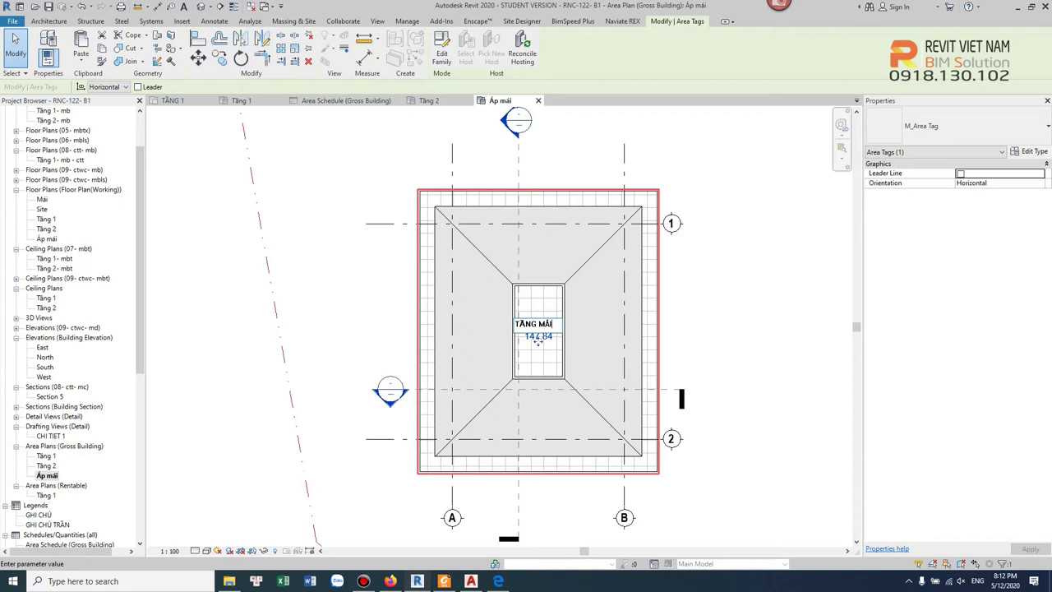
{"action": "left_click", "coordinate": [716, 290]}
{"action": "key", "text": "Escape"}
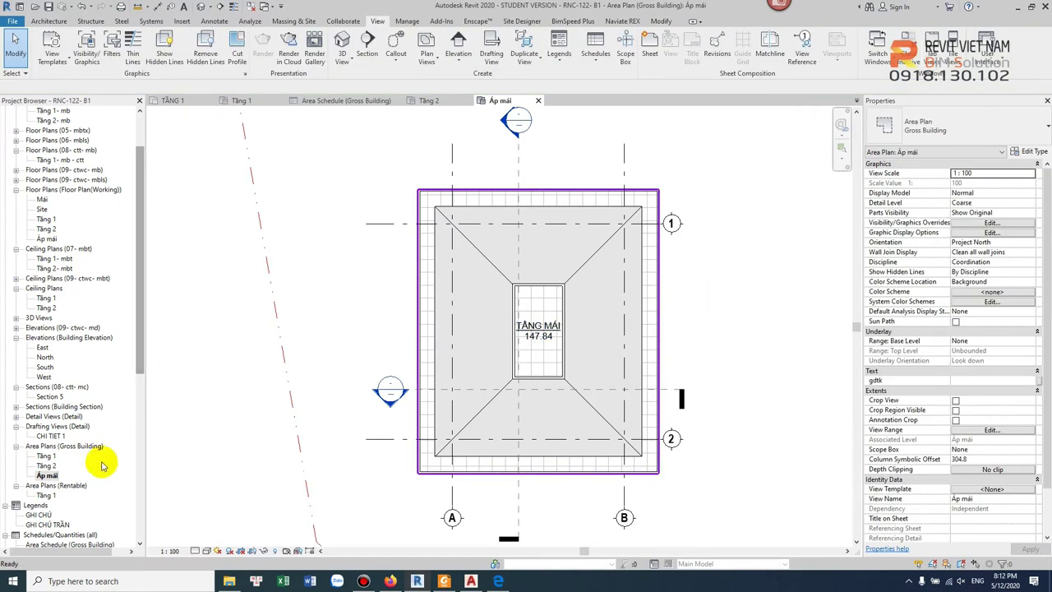
{"action": "scroll", "coordinate": [70, 495], "scroll_direction": "down", "scroll_amount": 2}
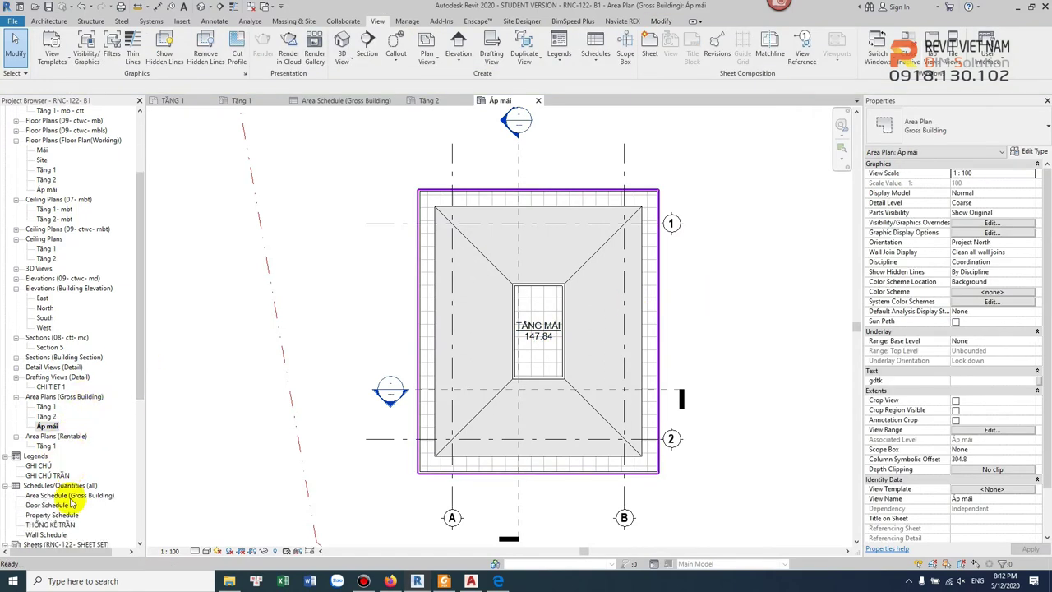
{"action": "double_click", "coordinate": [73, 495]}
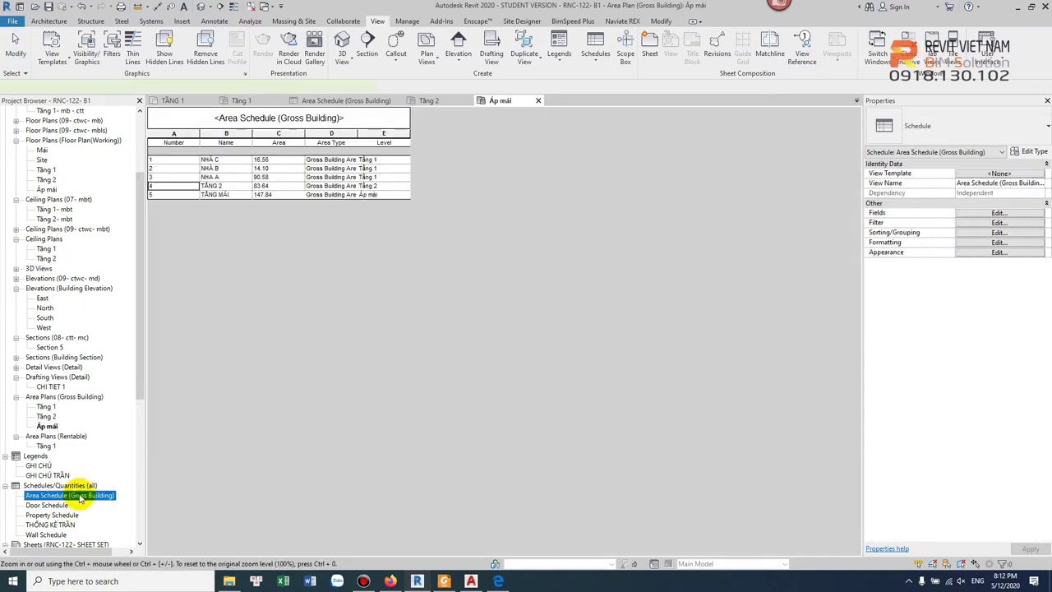
- Keep Gross Building Area as the area type, then hide the Area Type column
{"action": "left_click", "coordinate": [223, 186]}
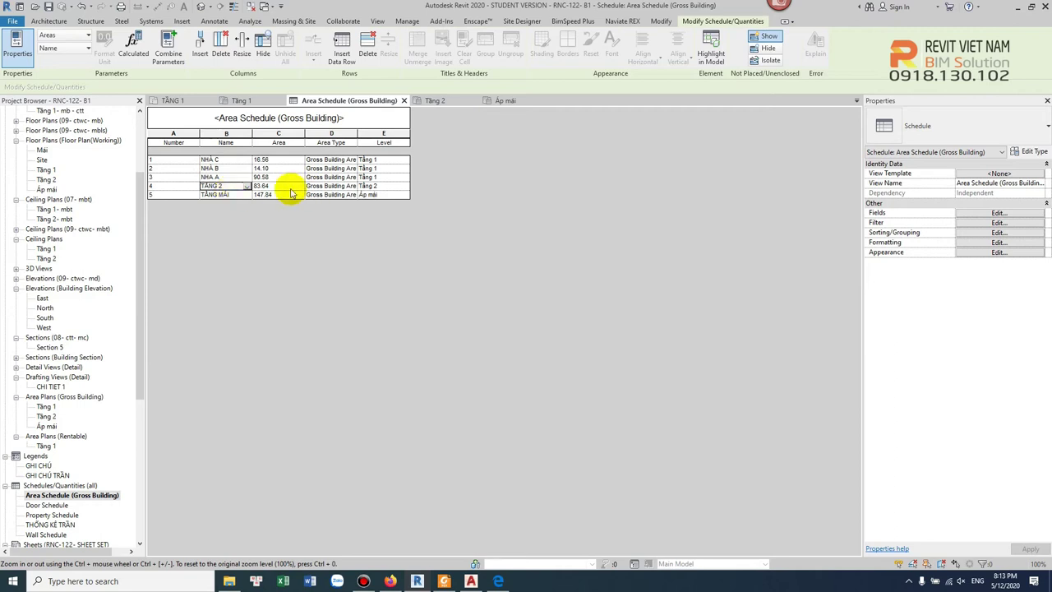
{"action": "left_click", "coordinate": [355, 132]}
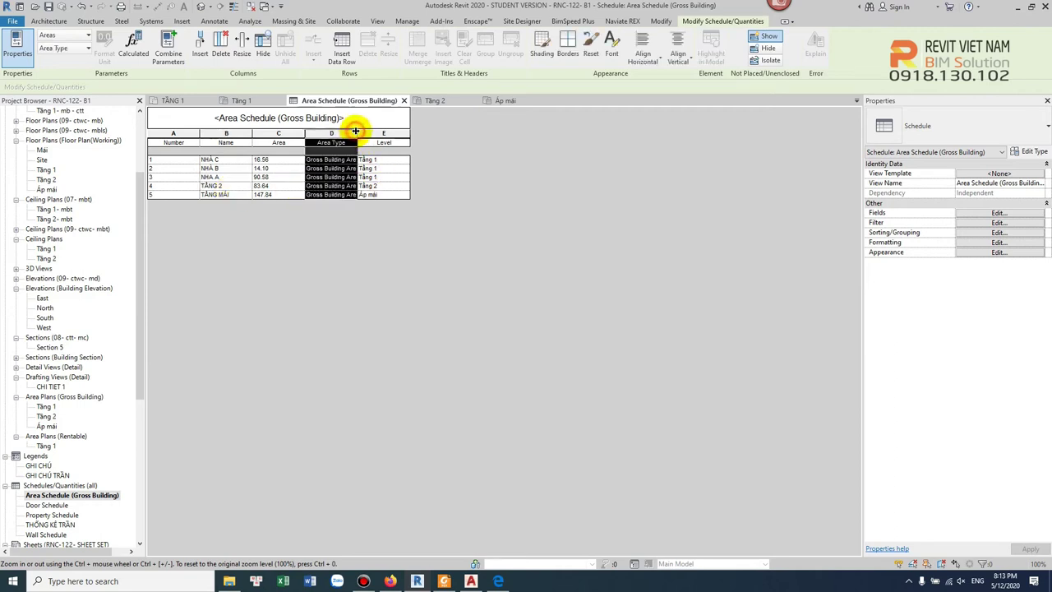
{"action": "left_click_drag", "start_coordinate": [358, 132], "coordinate": [390, 133]}
{"action": "left_click", "coordinate": [374, 159]}
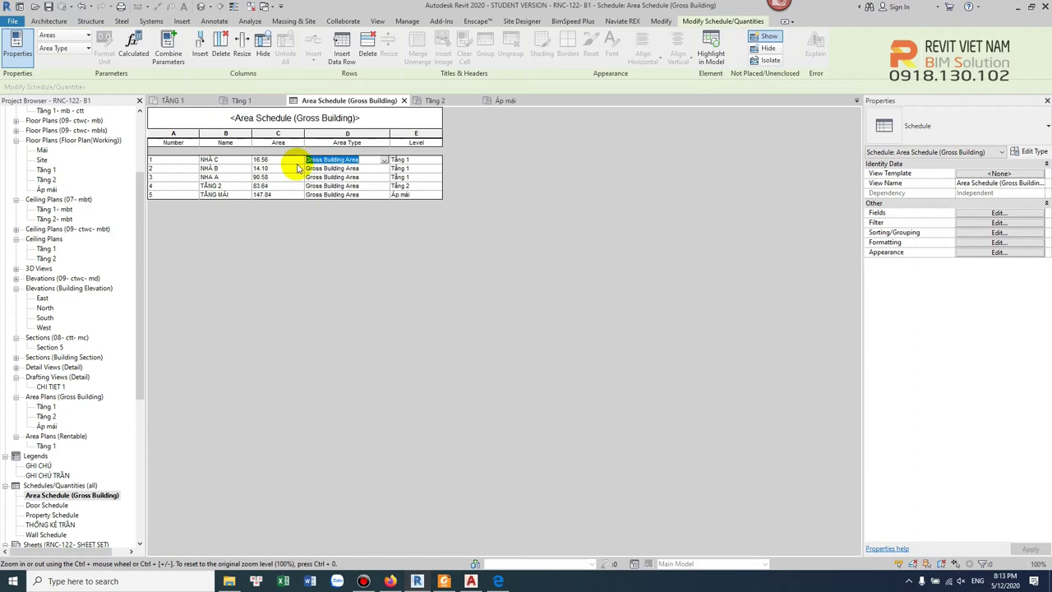
{"action": "left_click", "coordinate": [353, 167]}
{"action": "left_click", "coordinate": [362, 162]}
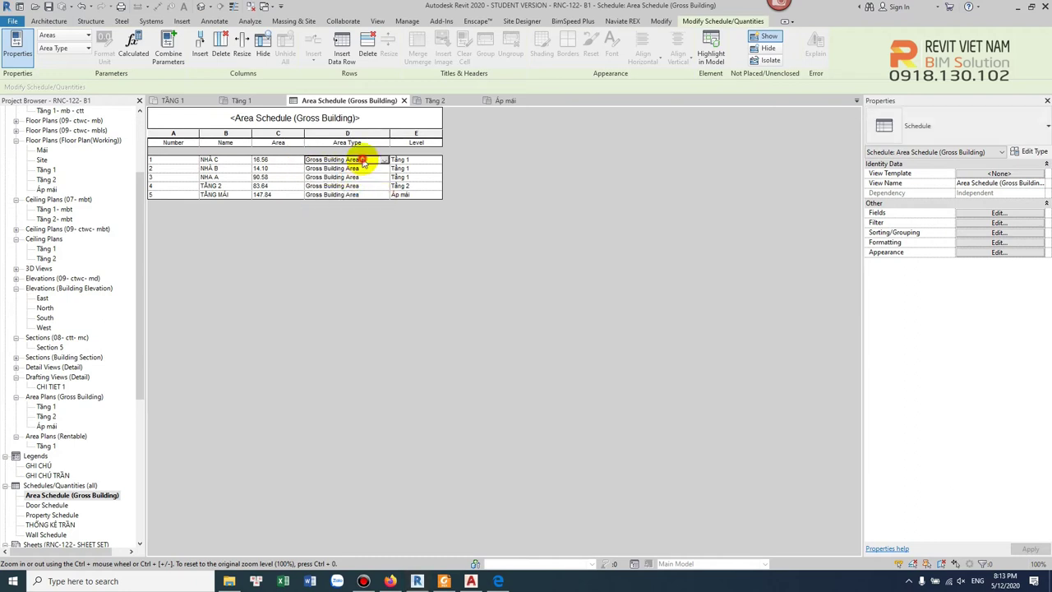
{"action": "left_click", "coordinate": [377, 162]}
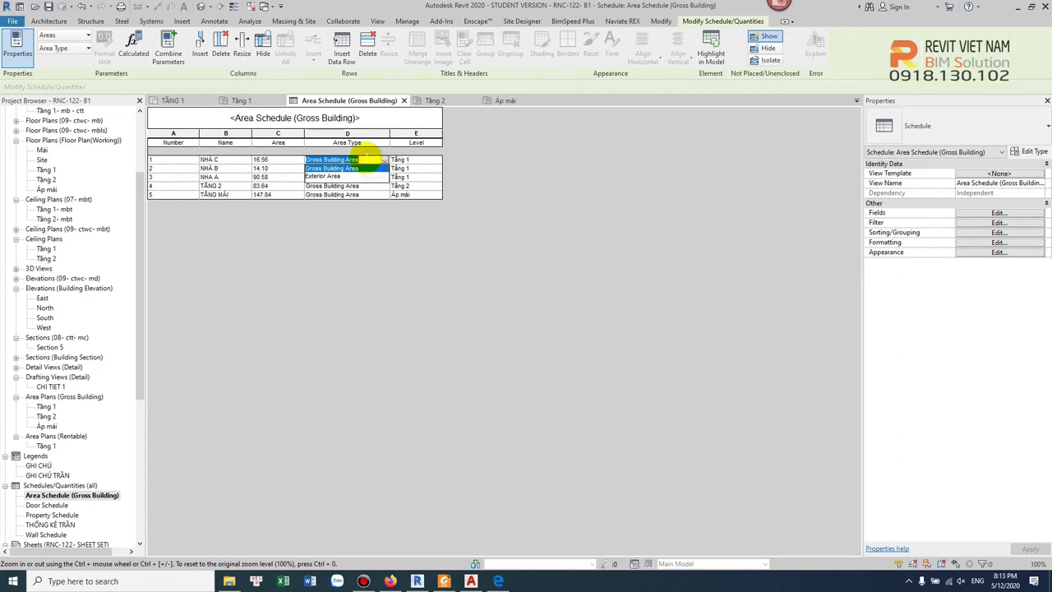
{"action": "type", "text": "A"}
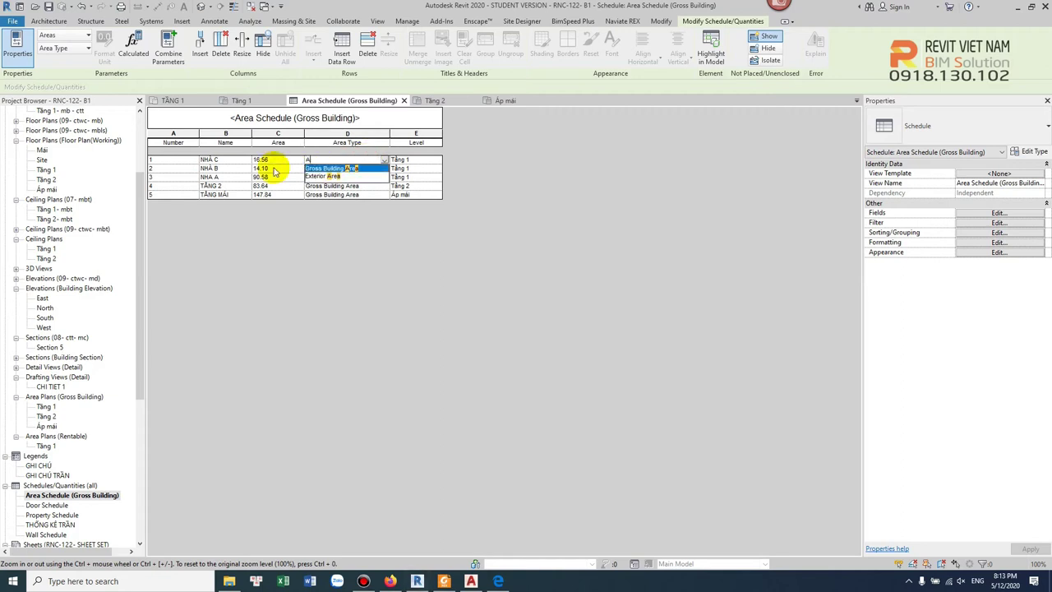
{"action": "left_click", "coordinate": [325, 169]}
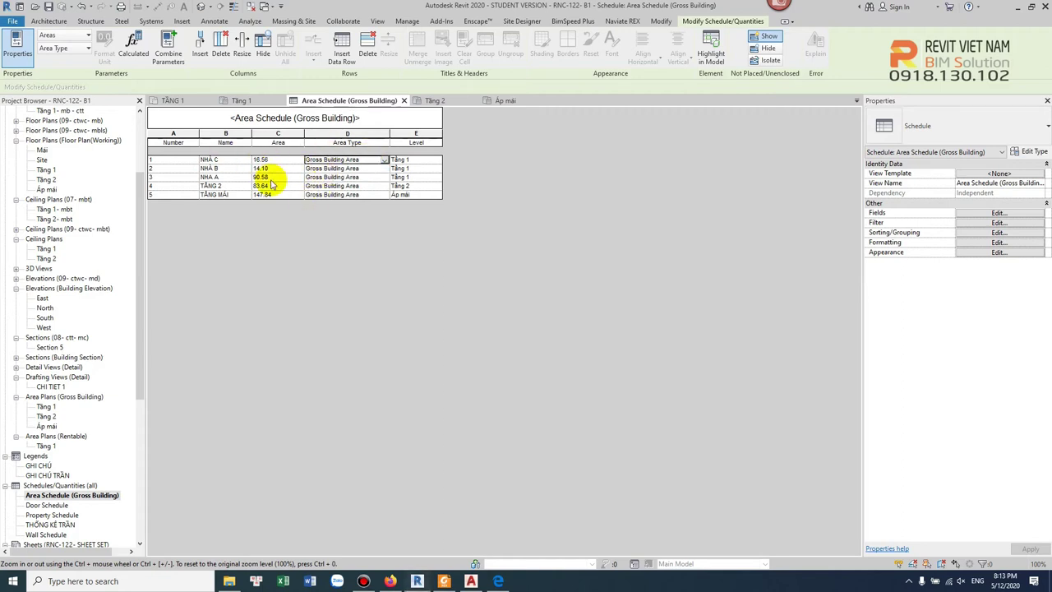
{"action": "right_click", "coordinate": [352, 134]}
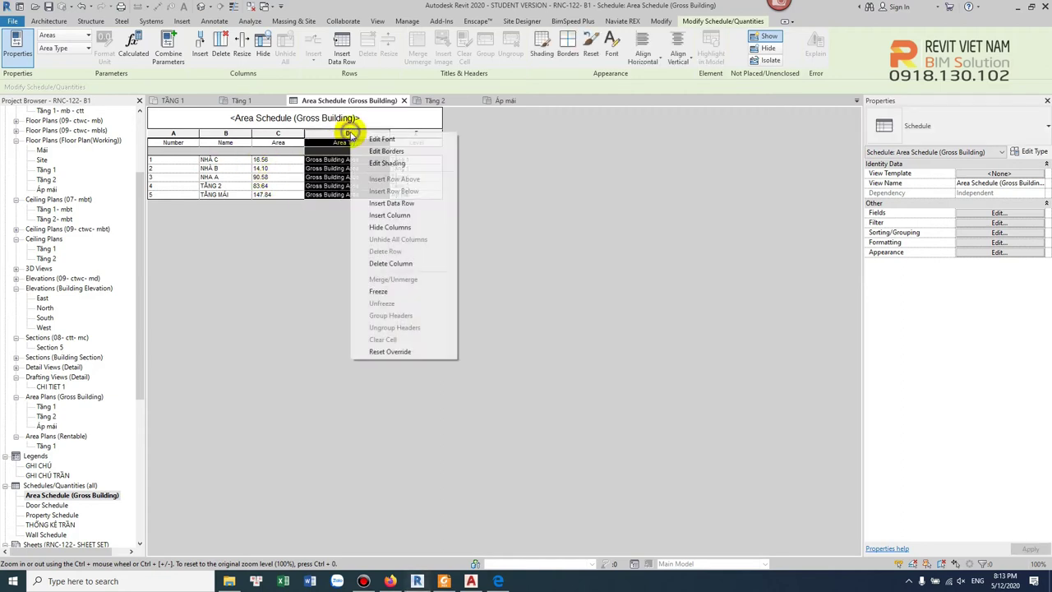
{"action": "left_click", "coordinate": [388, 227]}
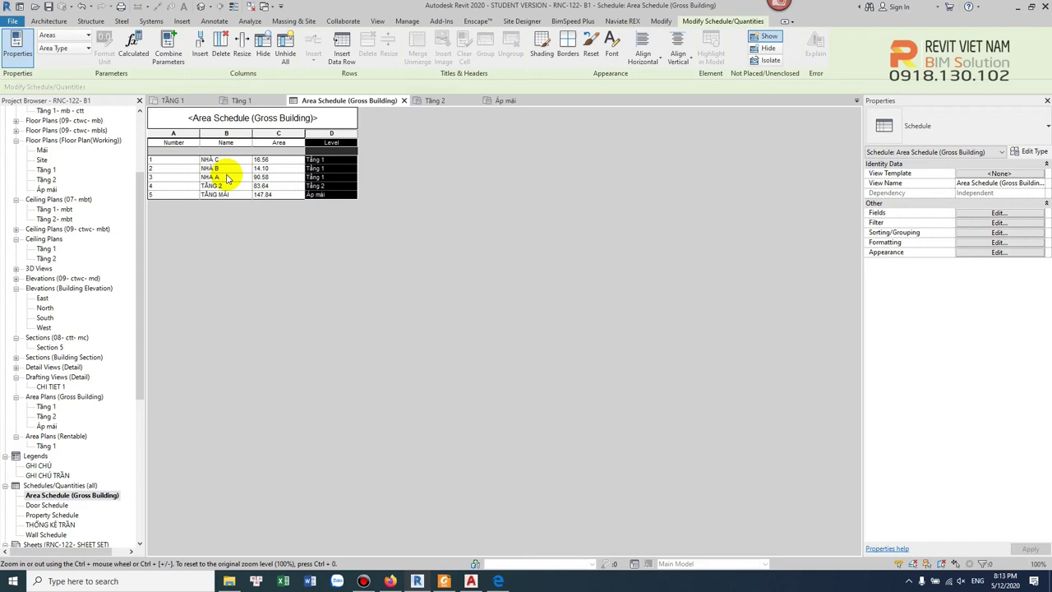
- Rename area 3 to NHÀ A TẦNG 1
{"action": "left_click", "coordinate": [216, 176]}
{"action": "left_click", "coordinate": [230, 178]}
{"action": "type", "text": "TẦNG 1"}
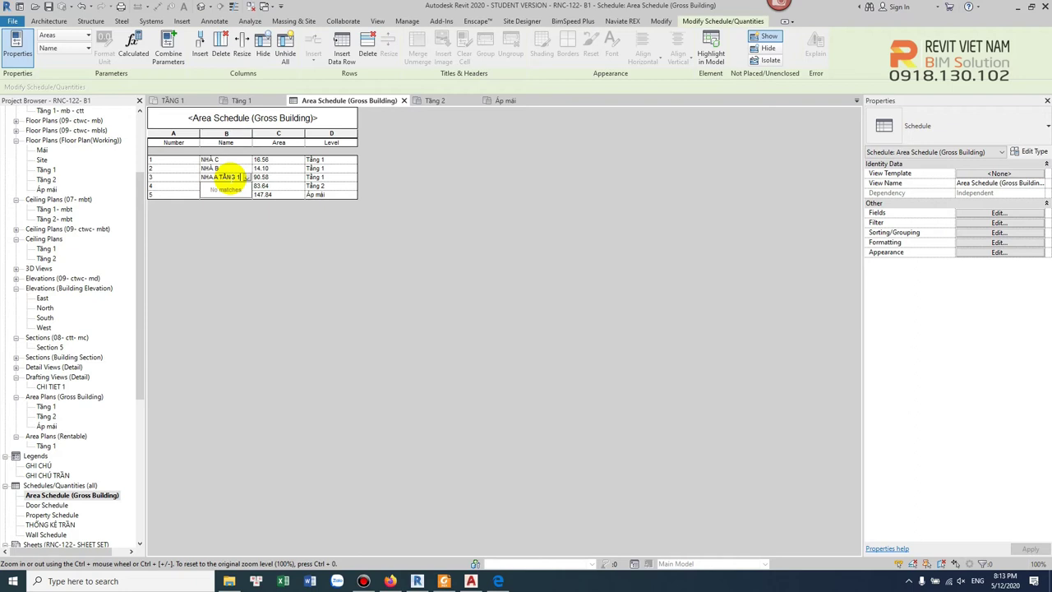
{"action": "key", "text": "Return"}
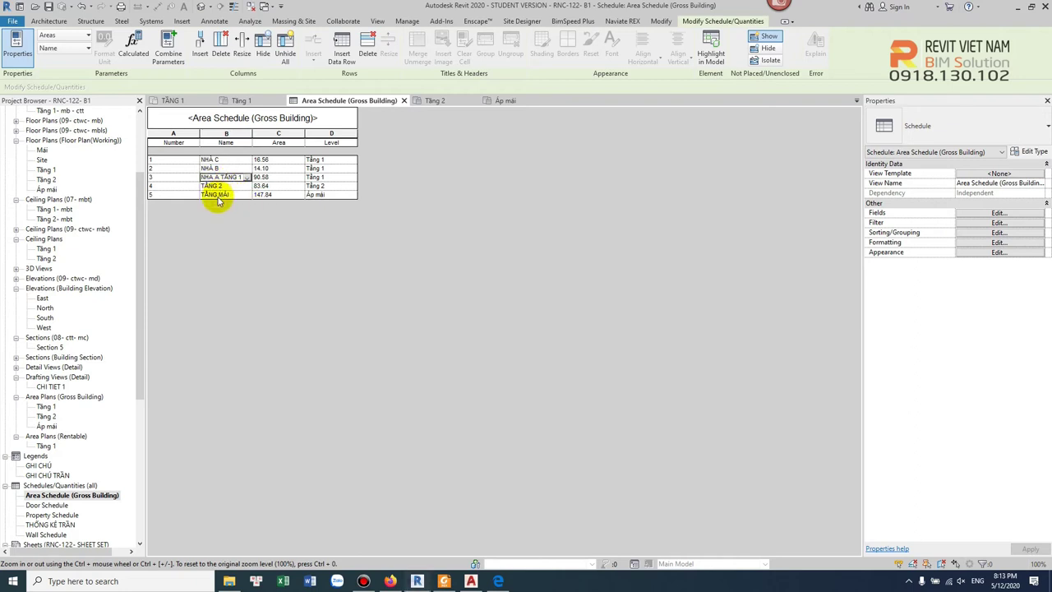
{"action": "left_click", "coordinate": [996, 234]}
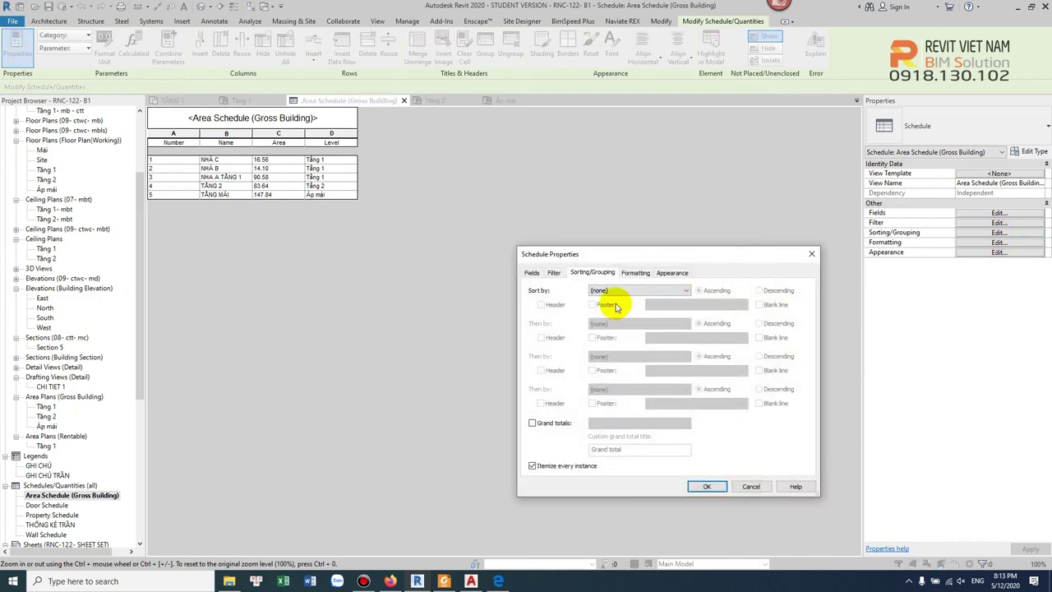
- Set the Area field to Calculate totals in the schedule formatting
{"action": "left_click", "coordinate": [813, 253]}
{"action": "left_click", "coordinate": [979, 242]}
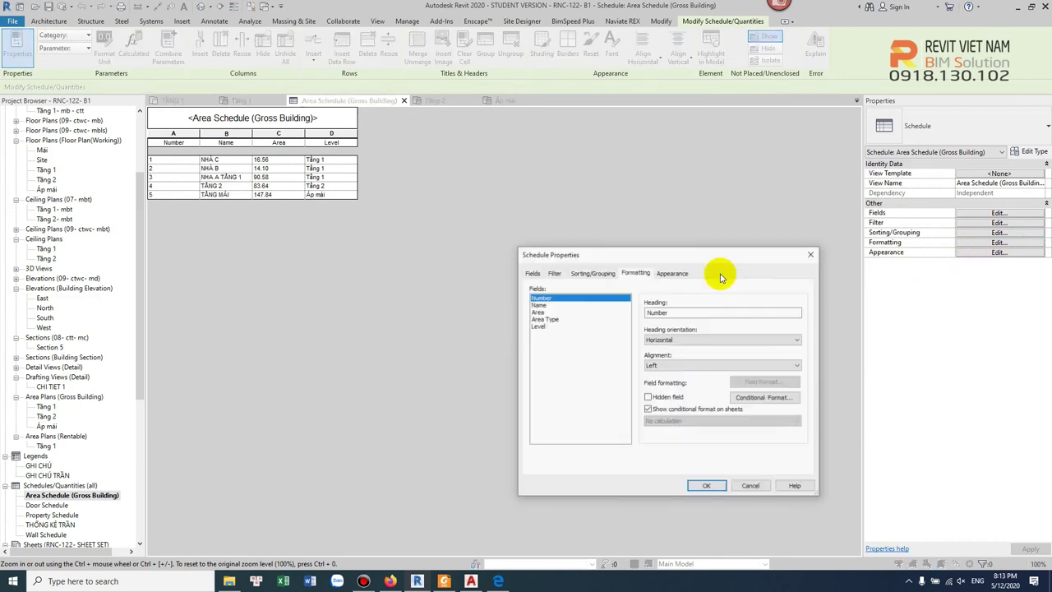
{"action": "left_click", "coordinate": [541, 313]}
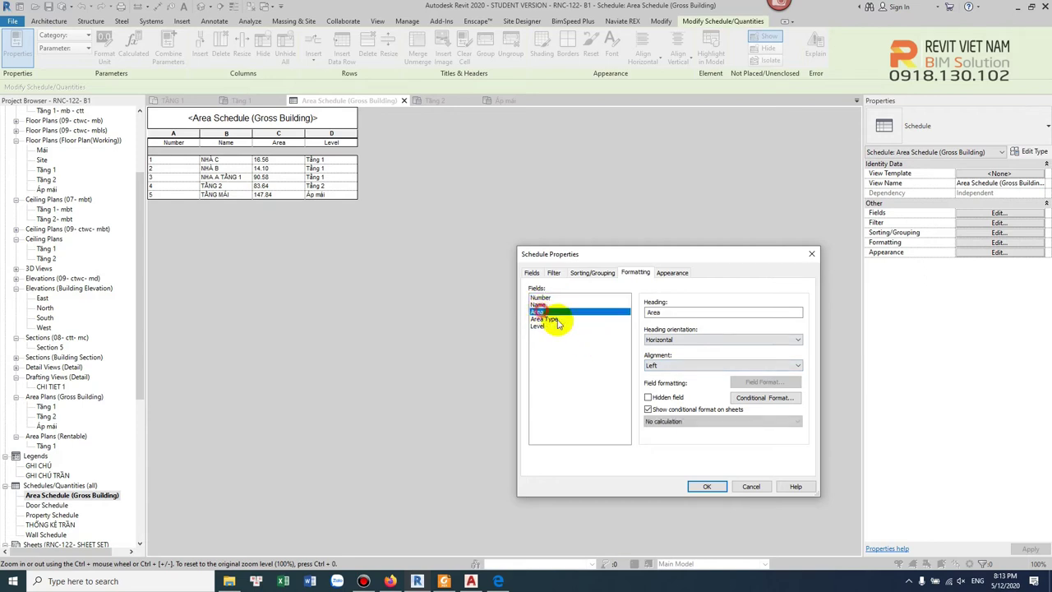
{"action": "left_click", "coordinate": [698, 422]}
{"action": "left_click", "coordinate": [682, 440]}
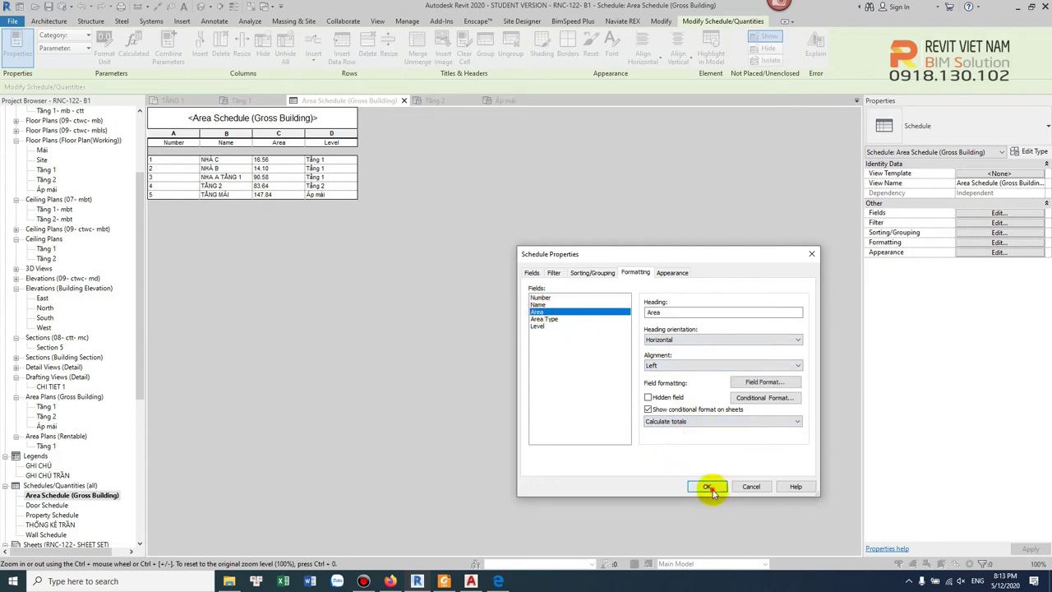
{"action": "left_click", "coordinate": [706, 486]}
- Turn on Grand totals so the schedule sums the areas to 352.72
{"action": "left_click", "coordinate": [998, 233]}
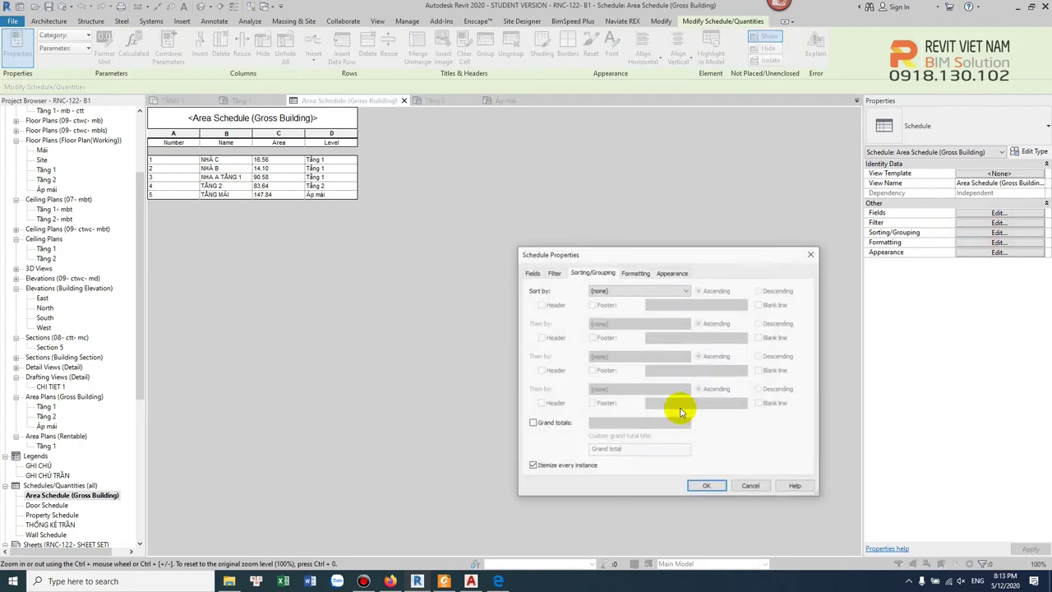
{"action": "left_click", "coordinate": [533, 423]}
{"action": "left_click", "coordinate": [707, 487]}
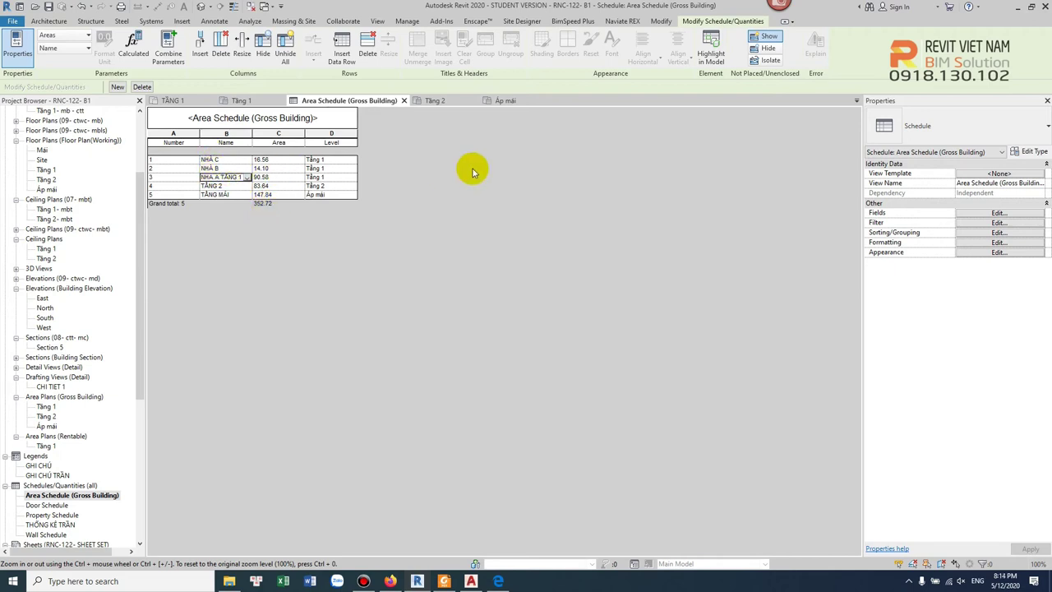
{"action": "left_click", "coordinate": [999, 213]}
{"action": "key", "text": "Escape"}
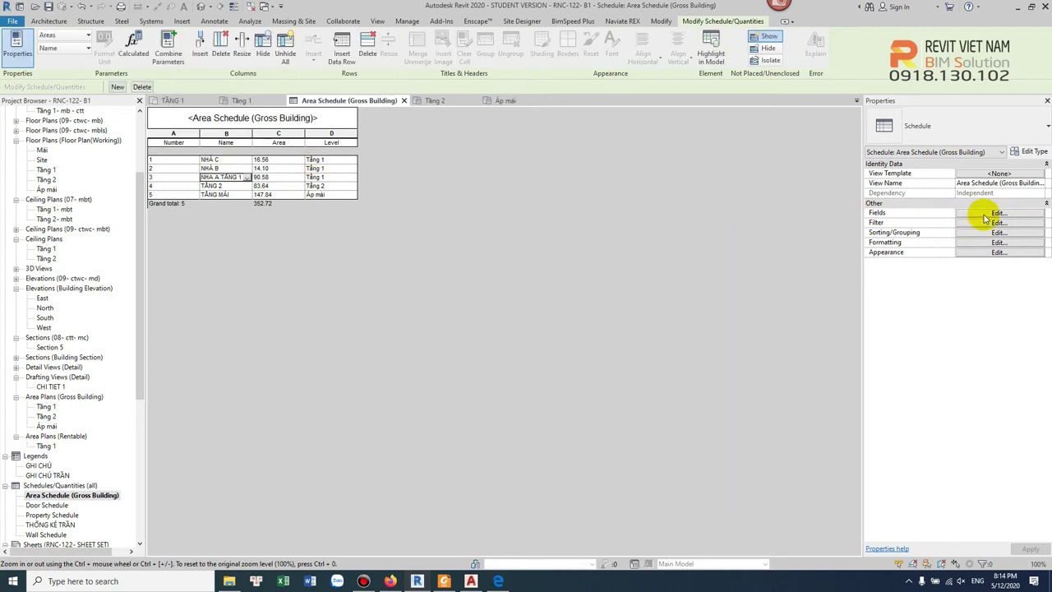
{"action": "left_click", "coordinate": [998, 223]}
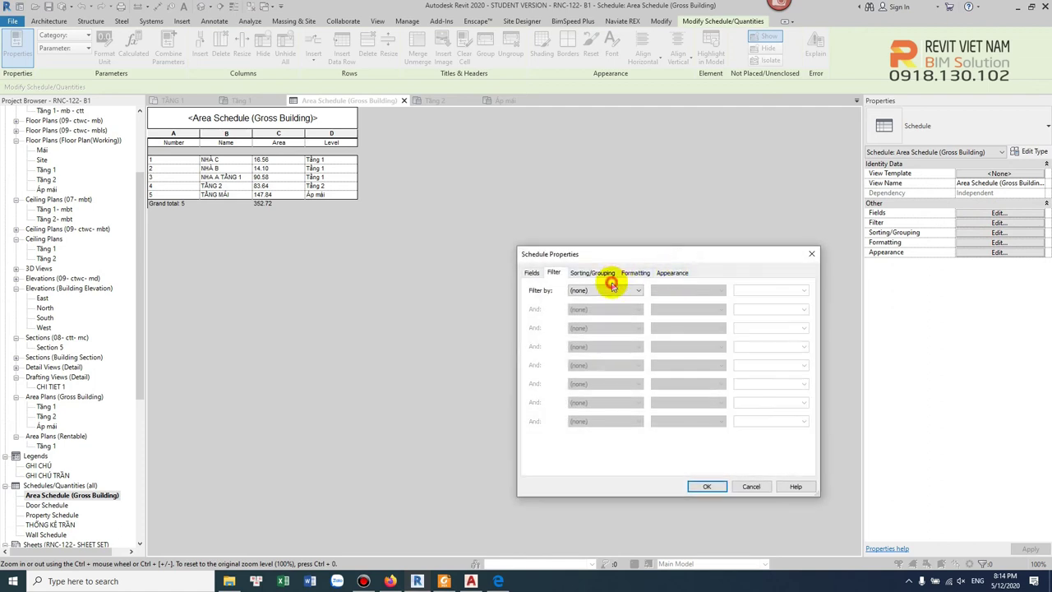
- Filter the schedule by Name does not equal NHÀ B
{"action": "left_click", "coordinate": [615, 291]}
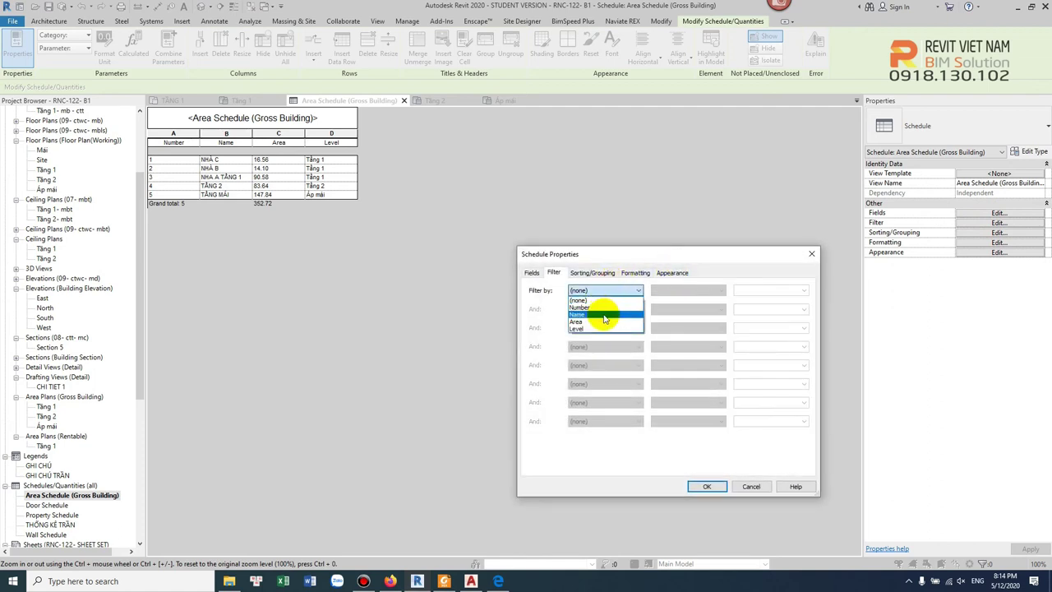
{"action": "left_click", "coordinate": [604, 319]}
{"action": "left_click", "coordinate": [703, 290]}
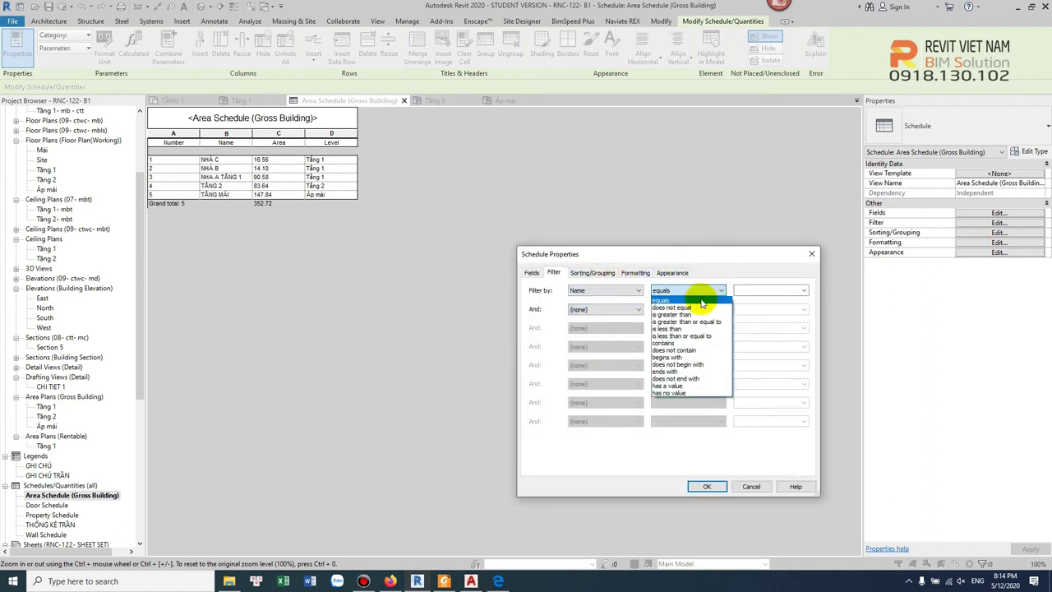
{"action": "left_click", "coordinate": [695, 309]}
{"action": "left_click", "coordinate": [740, 290]}
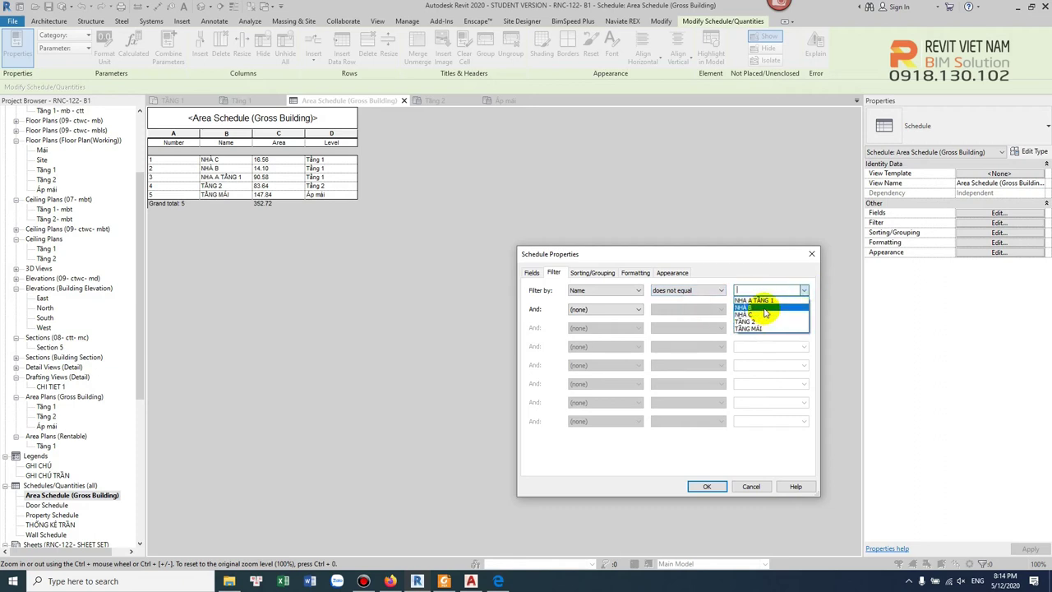
{"action": "left_click", "coordinate": [764, 310]}
- Add a second filter, Name does not equal NHÀ C, and apply it
{"action": "left_click", "coordinate": [604, 309]}
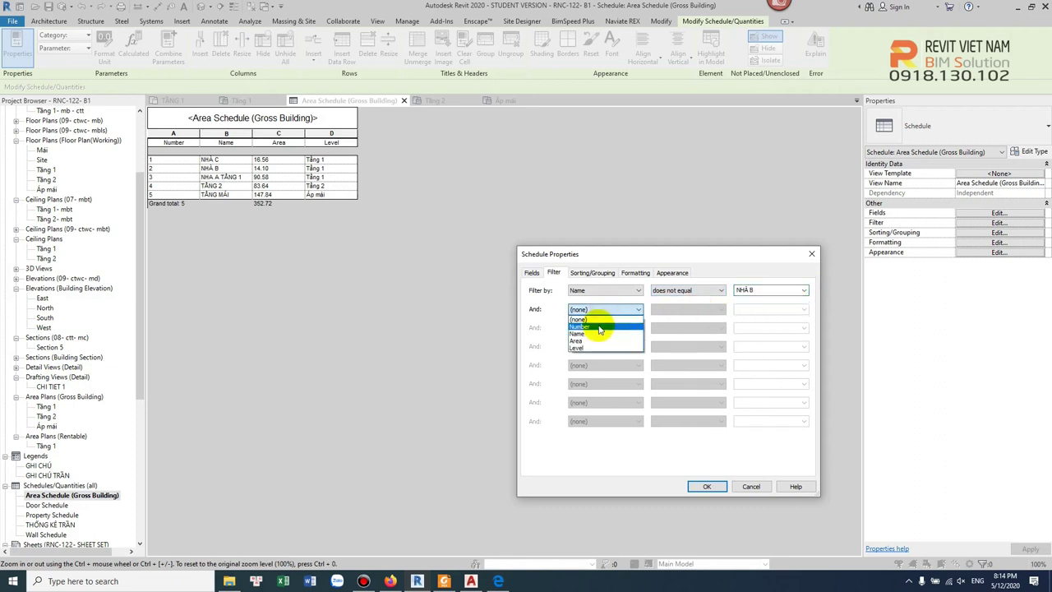
{"action": "left_click", "coordinate": [590, 334]}
{"action": "left_click", "coordinate": [695, 310]}
{"action": "left_click", "coordinate": [690, 326]}
{"action": "left_click", "coordinate": [804, 309]}
{"action": "left_click", "coordinate": [756, 335]}
{"action": "left_click", "coordinate": [707, 486]}
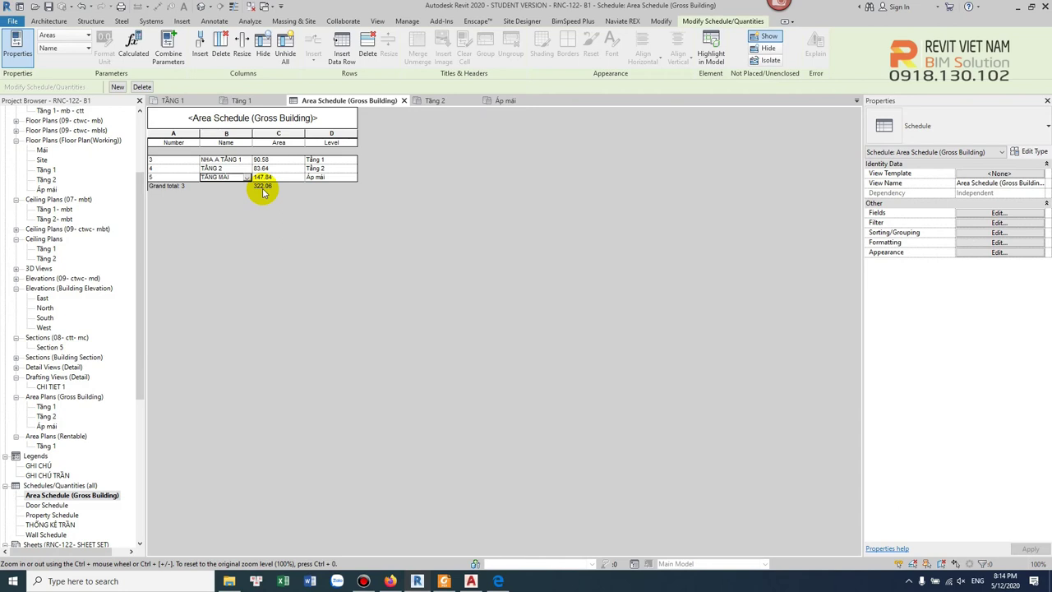
- Review the two does-not-equal Name filters excluding NHÀ B and NHÀ C
{"action": "left_click", "coordinate": [986, 213]}
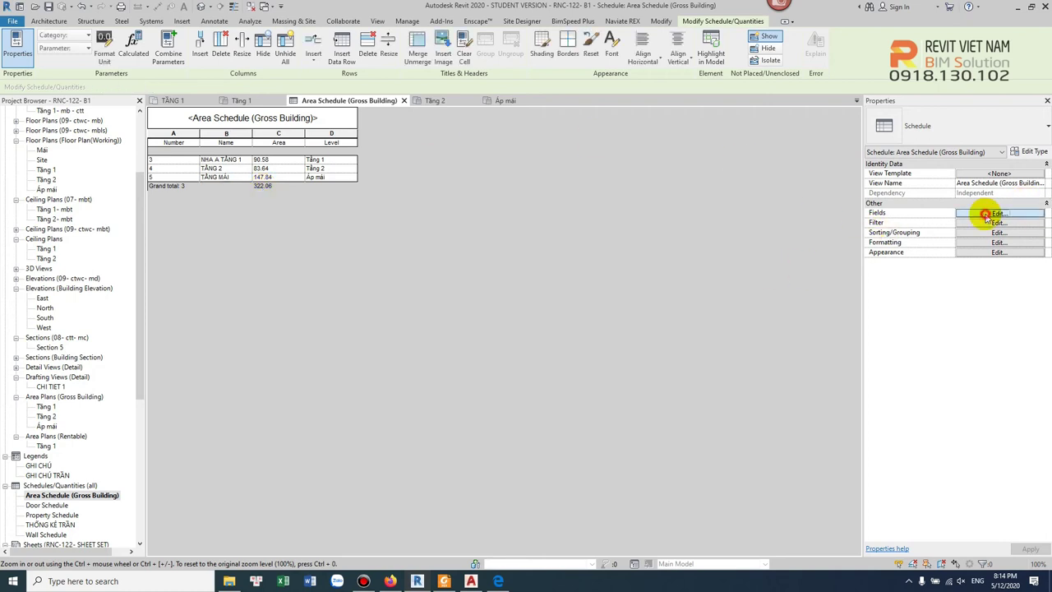
{"action": "left_click", "coordinate": [810, 252]}
{"action": "left_click", "coordinate": [998, 223]}
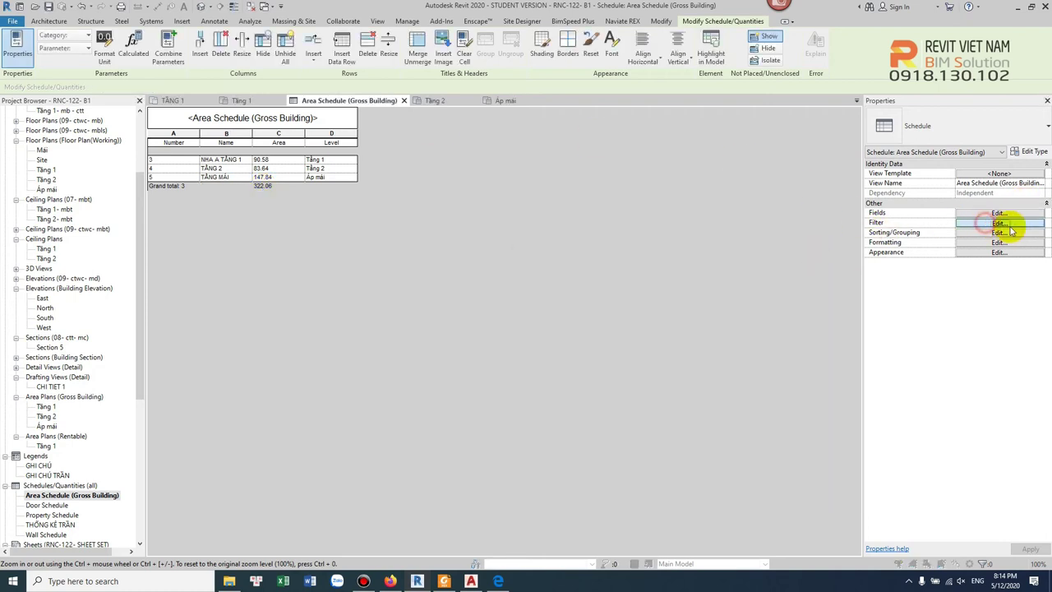
{"action": "left_click", "coordinate": [686, 289]}
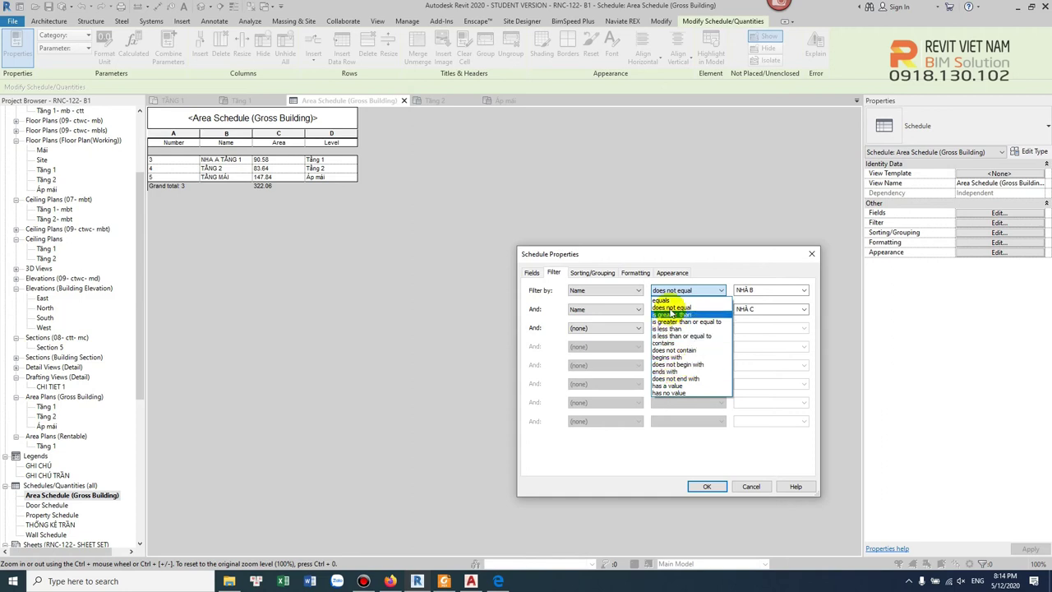
{"action": "left_click", "coordinate": [699, 290]}
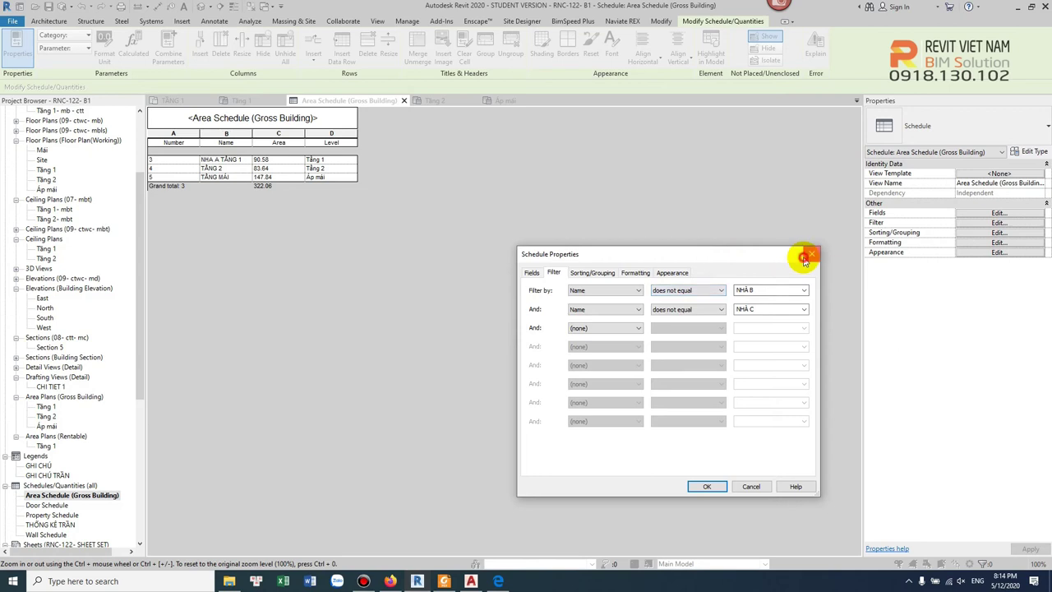
{"action": "left_click", "coordinate": [805, 258]}
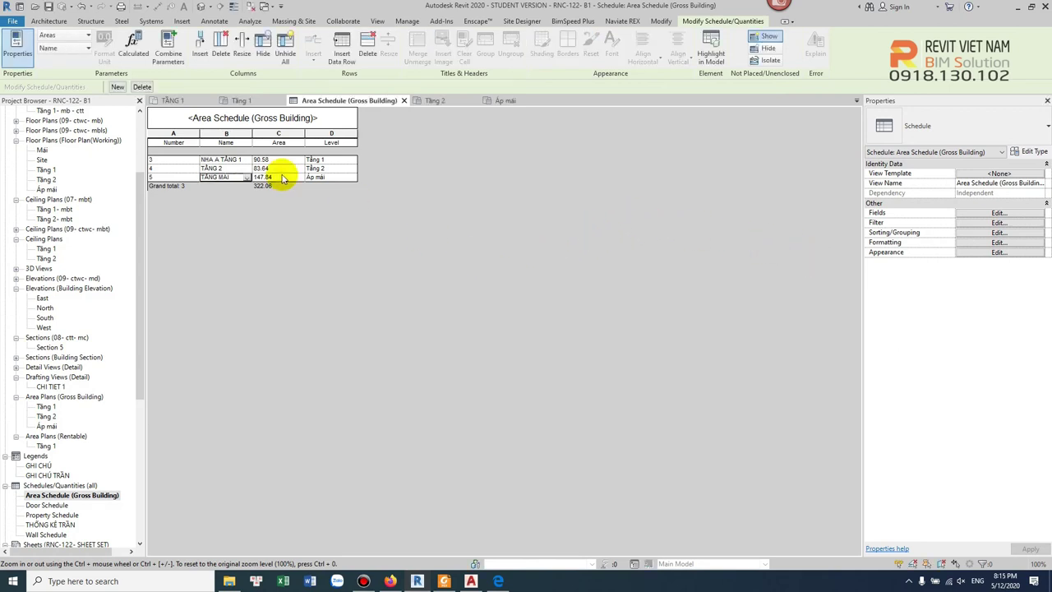
{"action": "scroll", "coordinate": [102, 450], "scroll_direction": "down", "scroll_amount": 2}
{"action": "left_click", "coordinate": [83, 450]}
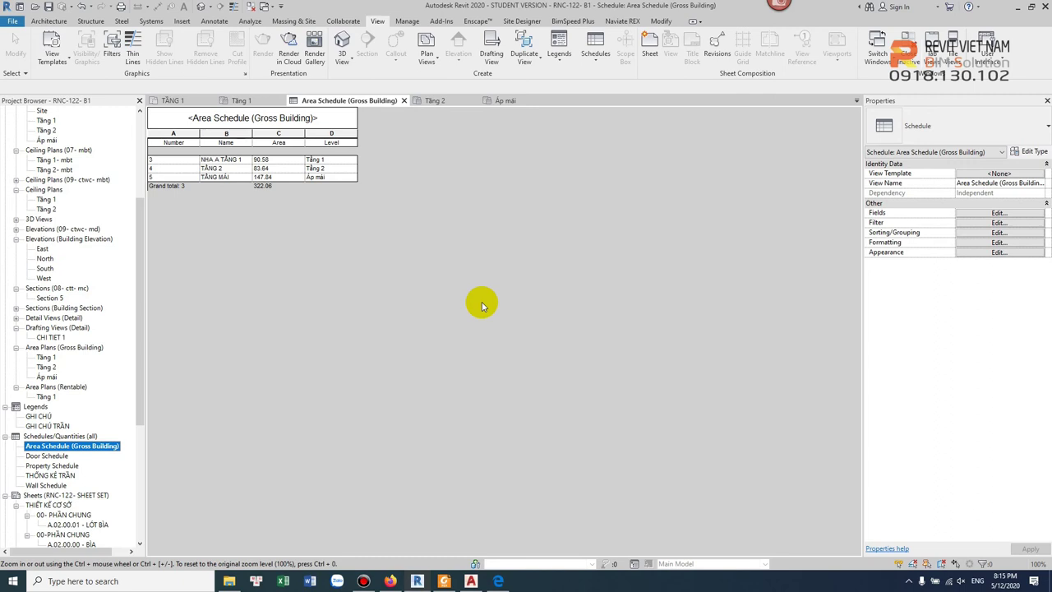
{"action": "left_click", "coordinate": [980, 222]}
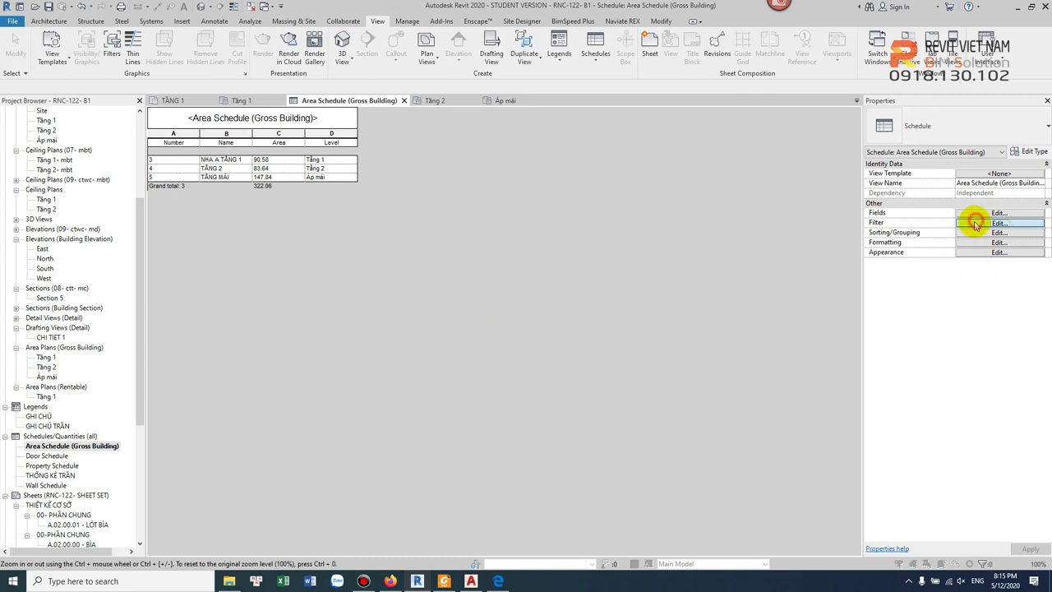
{"action": "left_click", "coordinate": [673, 309]}
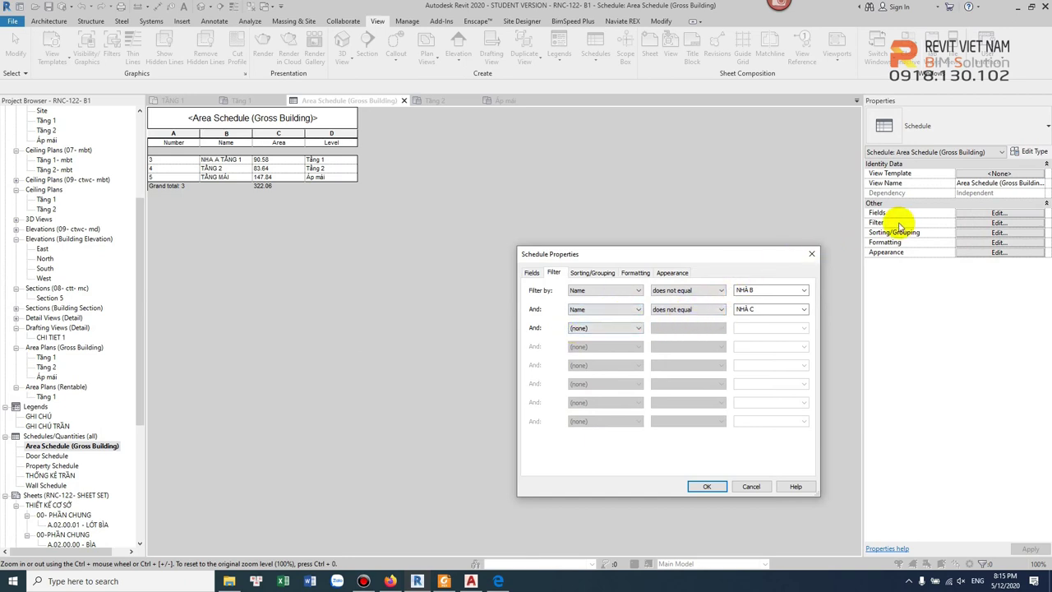
{"action": "left_click", "coordinate": [813, 253]}
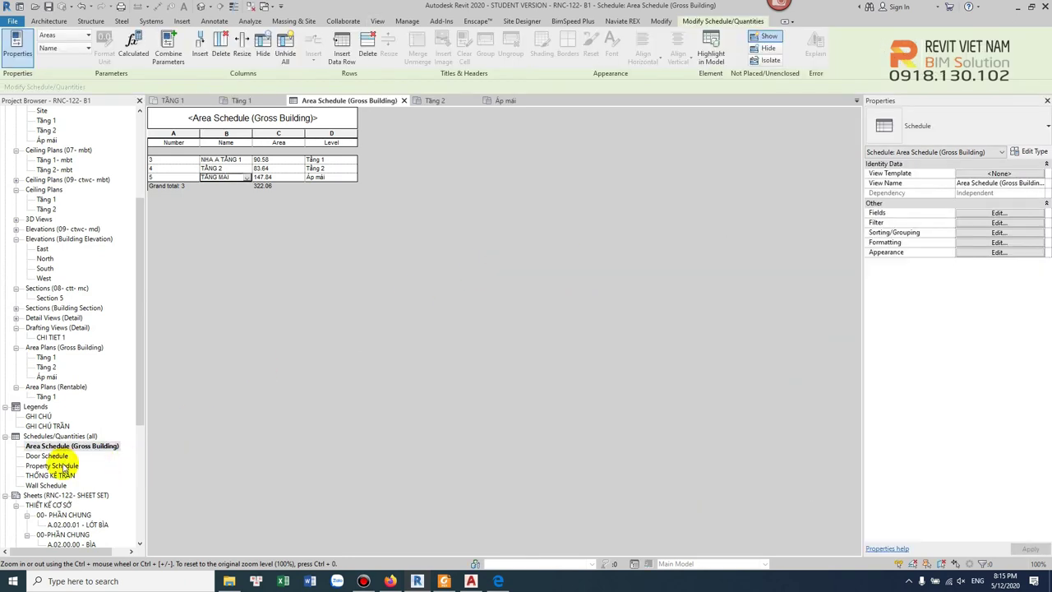
- Open sheet A.04.01.01 - MẶT BẰNG TỔNG THỂ
{"action": "scroll", "coordinate": [78, 448], "scroll_direction": "down", "scroll_amount": 2}
{"action": "scroll", "coordinate": [117, 313], "scroll_direction": "up", "scroll_amount": 1}
{"action": "scroll", "coordinate": [107, 333], "scroll_direction": "up", "scroll_amount": 3}
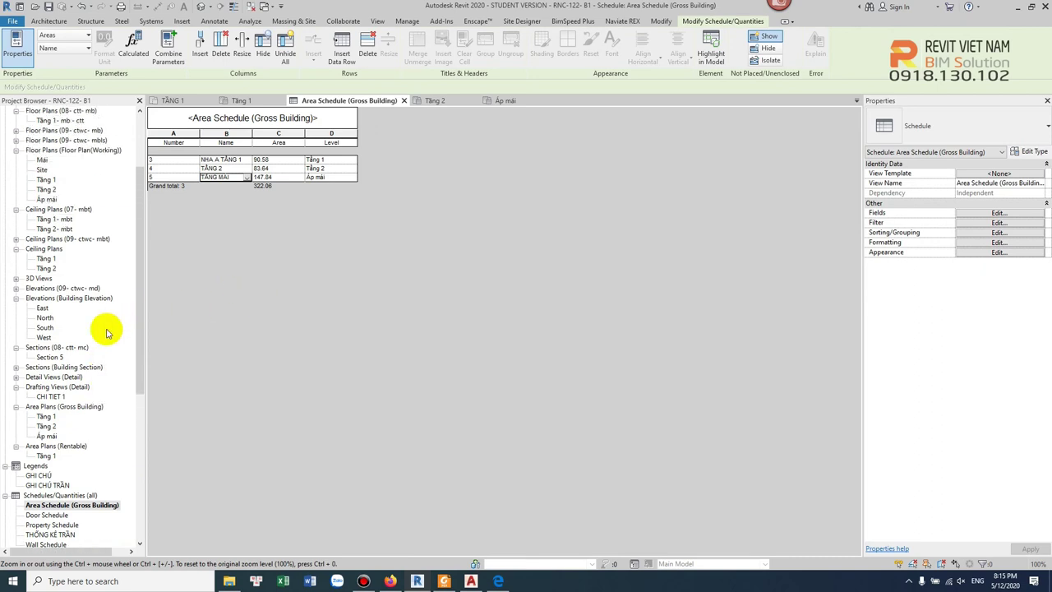
{"action": "scroll", "coordinate": [109, 331], "scroll_direction": "down", "scroll_amount": 1}
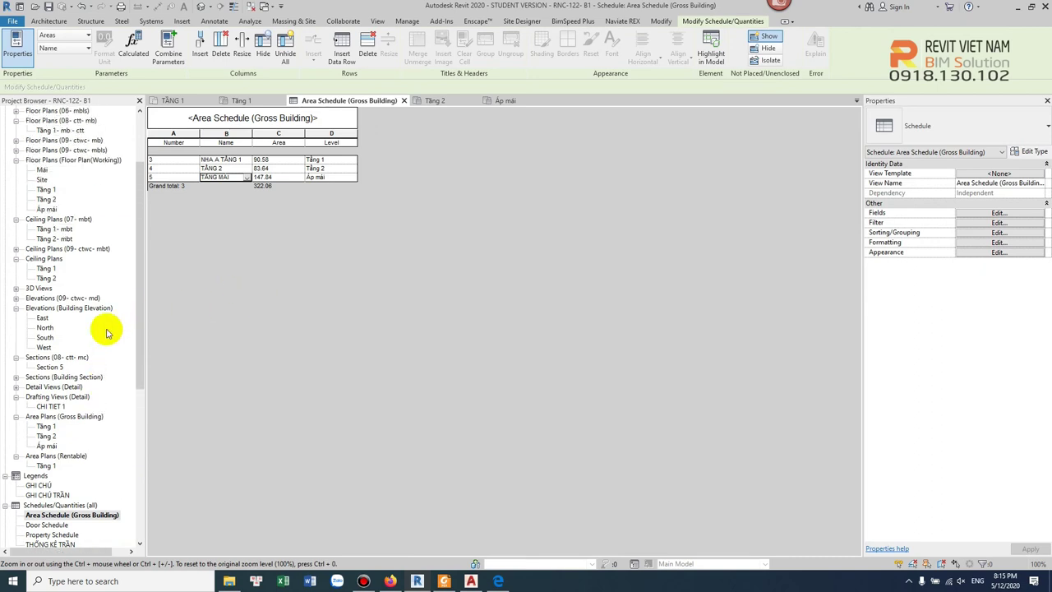
{"action": "scroll", "coordinate": [110, 366], "scroll_direction": "down", "scroll_amount": 2}
{"action": "scroll", "coordinate": [110, 419], "scroll_direction": "down", "scroll_amount": 3}
{"action": "double_click", "coordinate": [117, 455]}
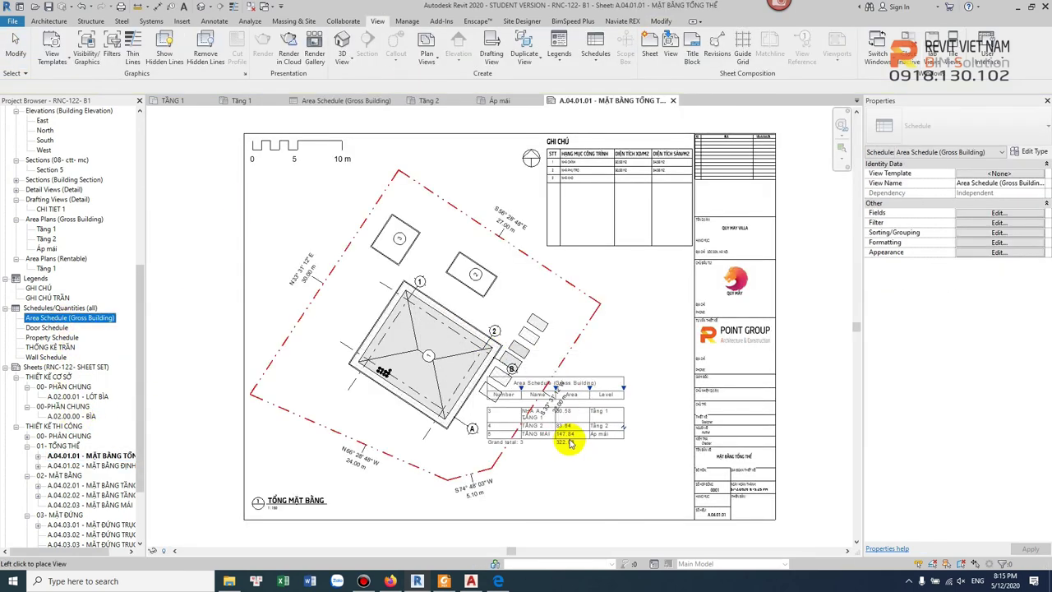
- Place the Area Schedule on sheet A.04.01.01, widen its Name column and reposition it
{"action": "left_click_drag", "start_coordinate": [66, 324], "coordinate": [612, 483]}
{"action": "left_click", "coordinate": [613, 483]}
{"action": "scroll", "coordinate": [616, 430], "scroll_direction": "up", "scroll_amount": 3}
{"action": "scroll", "coordinate": [535, 407], "scroll_direction": "up", "scroll_amount": 2}
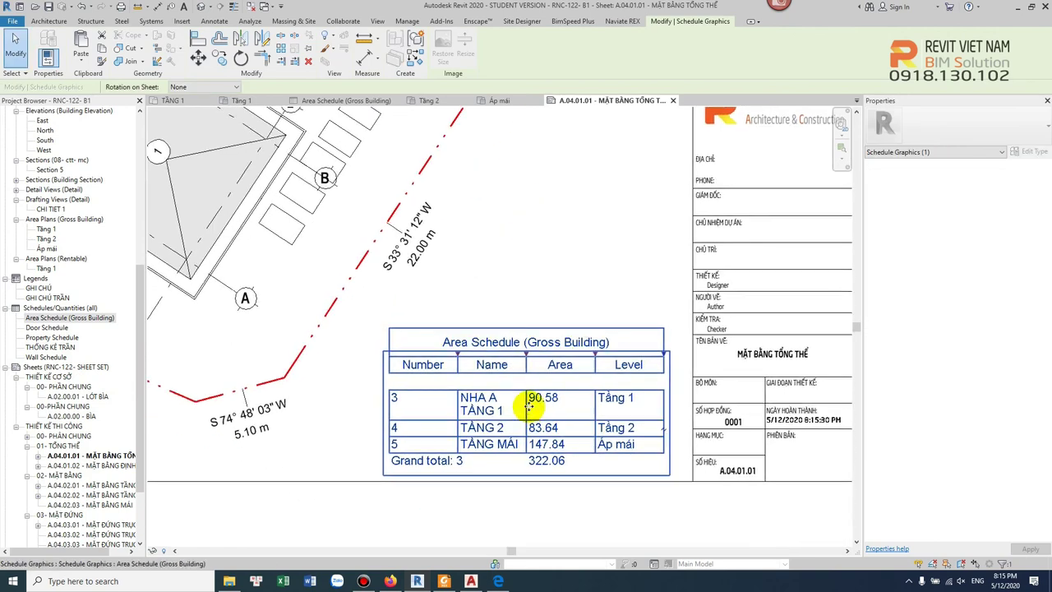
{"action": "left_click_drag", "start_coordinate": [524, 353], "coordinate": [535, 352]}
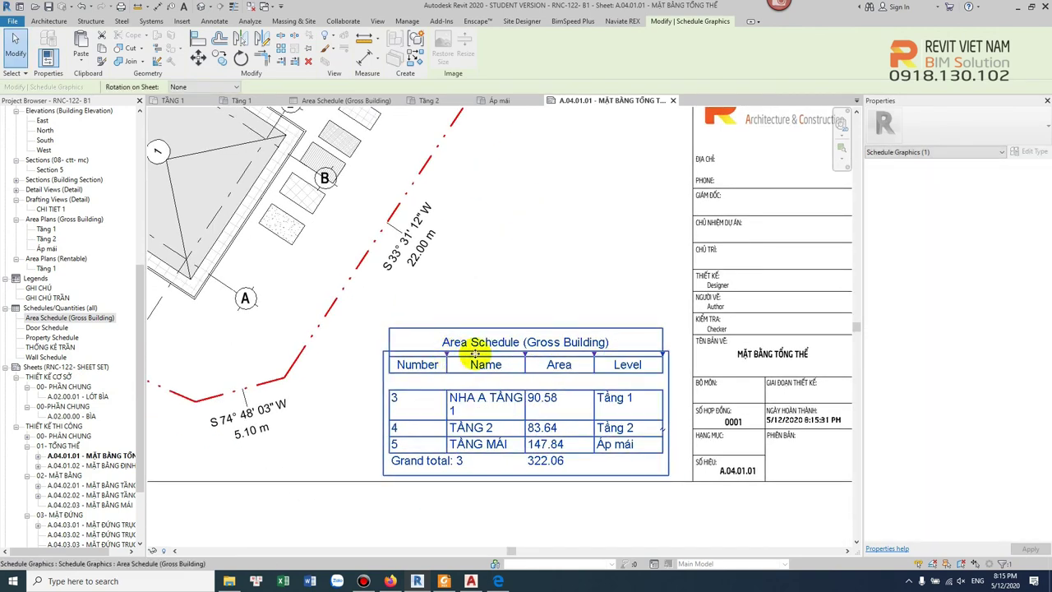
{"action": "left_click_drag", "start_coordinate": [553, 355], "coordinate": [542, 362]}
{"action": "left_click", "coordinate": [546, 300]}
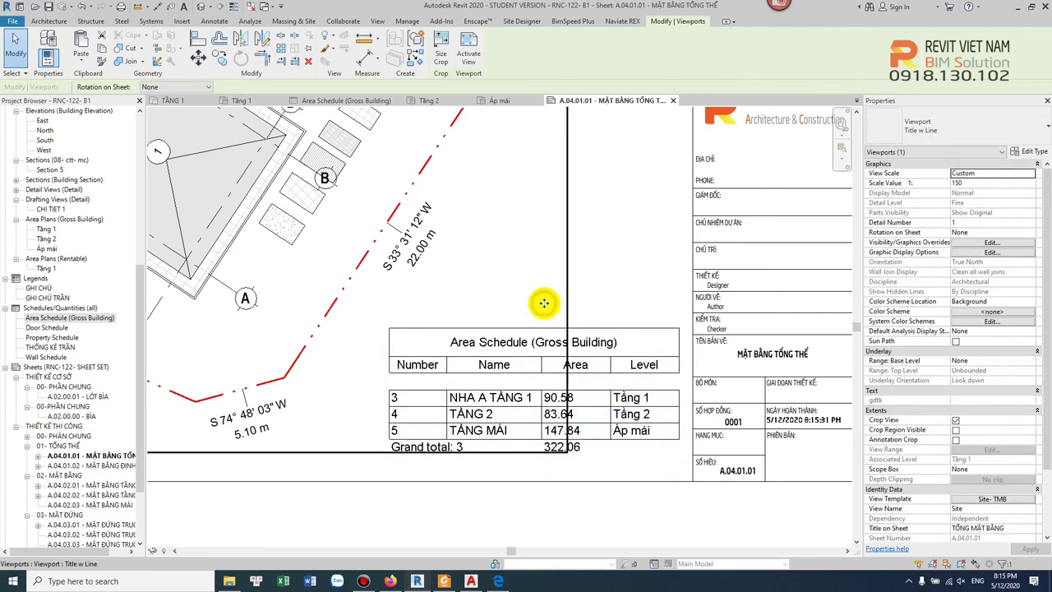
{"action": "scroll", "coordinate": [545, 301], "scroll_direction": "down", "scroll_amount": 2}
{"action": "scroll", "coordinate": [606, 343], "scroll_direction": "down", "scroll_amount": 2}
{"action": "left_click", "coordinate": [633, 483]}
- Check sheet A.04.01.02, return to A.04.01.01, then open the Gross Building Tầng 1 area plan
{"action": "scroll", "coordinate": [548, 409], "scroll_direction": "up", "scroll_amount": 4}
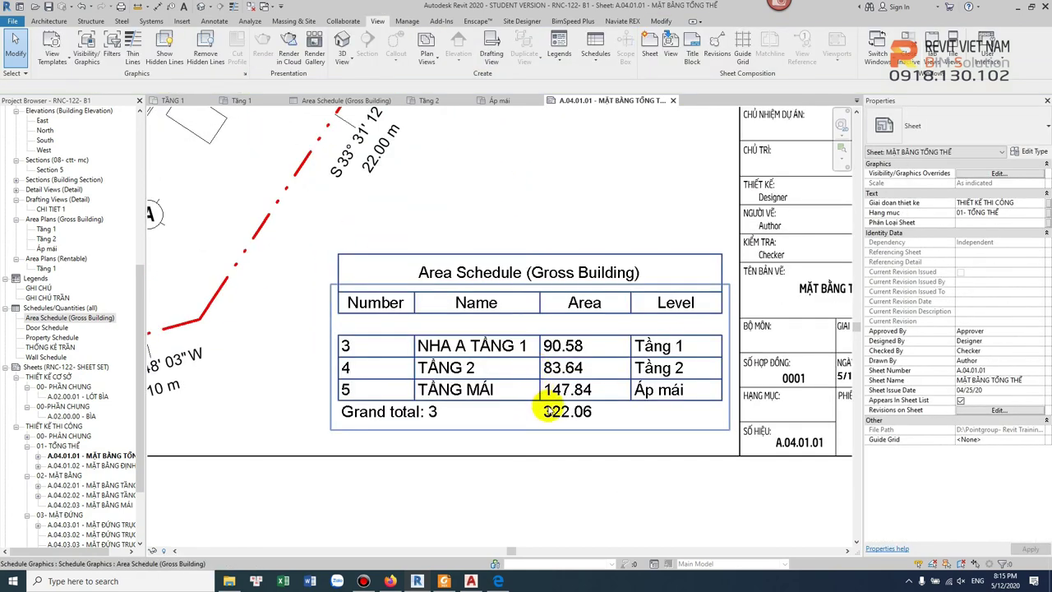
{"action": "scroll", "coordinate": [510, 384], "scroll_direction": "down", "scroll_amount": 3}
{"action": "scroll", "coordinate": [505, 374], "scroll_direction": "down", "scroll_amount": 1}
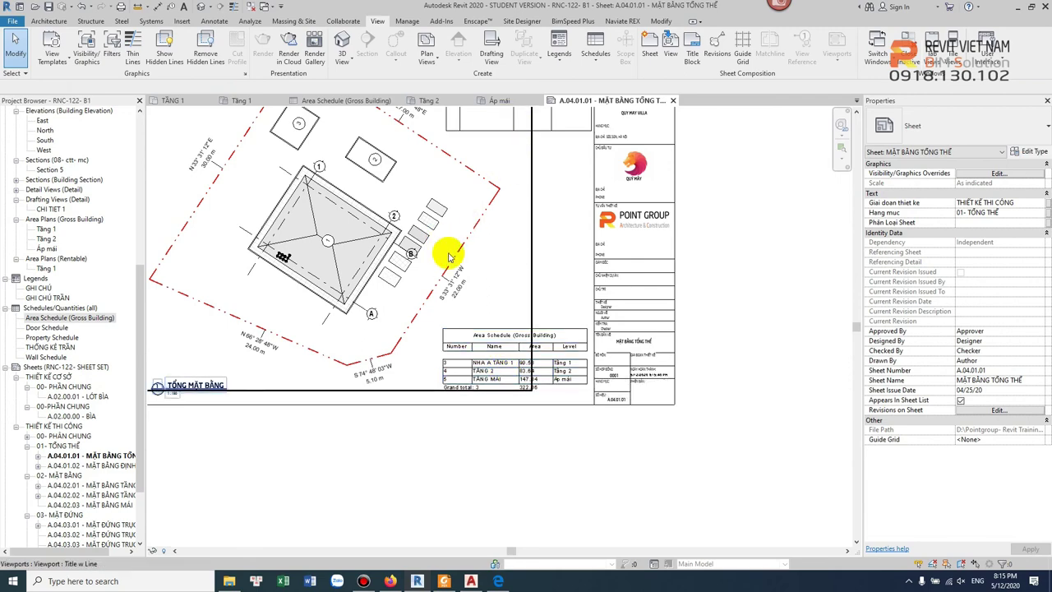
{"action": "scroll", "coordinate": [448, 248], "scroll_direction": "down", "scroll_amount": 1}
{"action": "scroll", "coordinate": [418, 236], "scroll_direction": "up", "scroll_amount": 1}
{"action": "scroll", "coordinate": [461, 272], "scroll_direction": "up", "scroll_amount": 1}
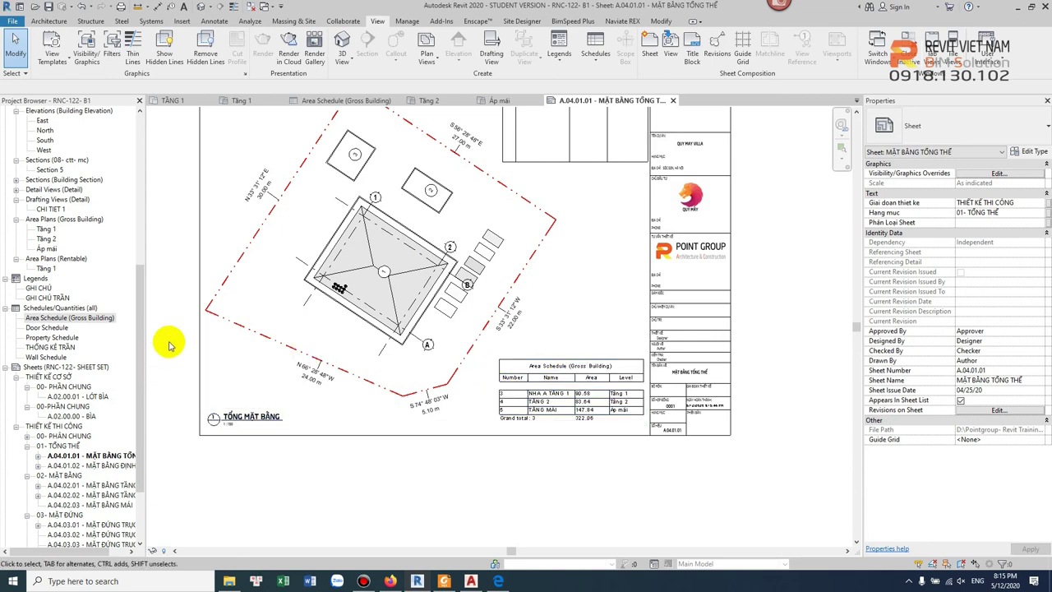
{"action": "scroll", "coordinate": [108, 423], "scroll_direction": "down", "scroll_amount": 1}
{"action": "double_click", "coordinate": [111, 428]}
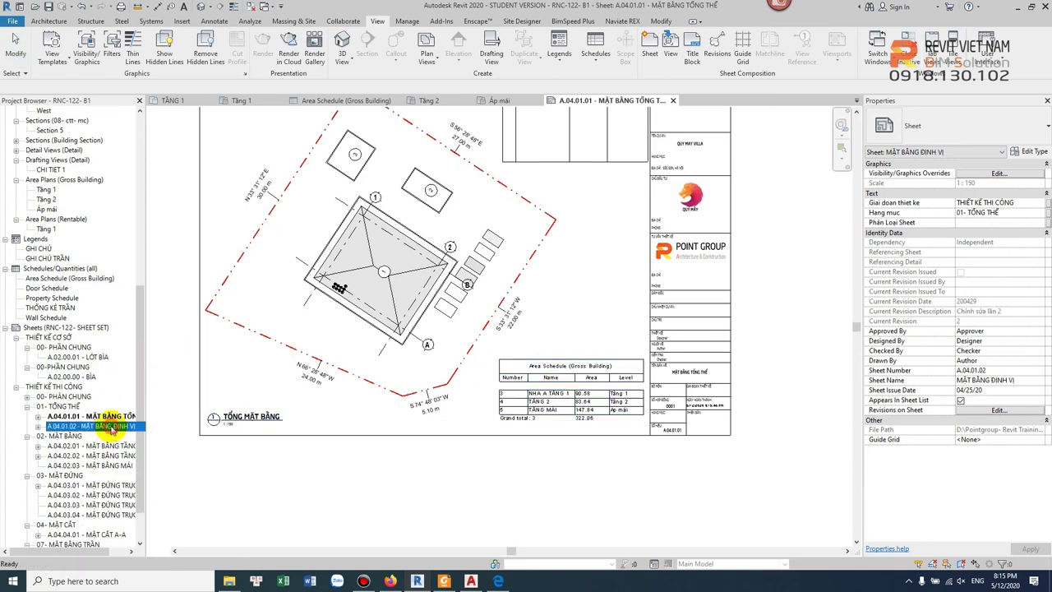
{"action": "double_click", "coordinate": [108, 417]}
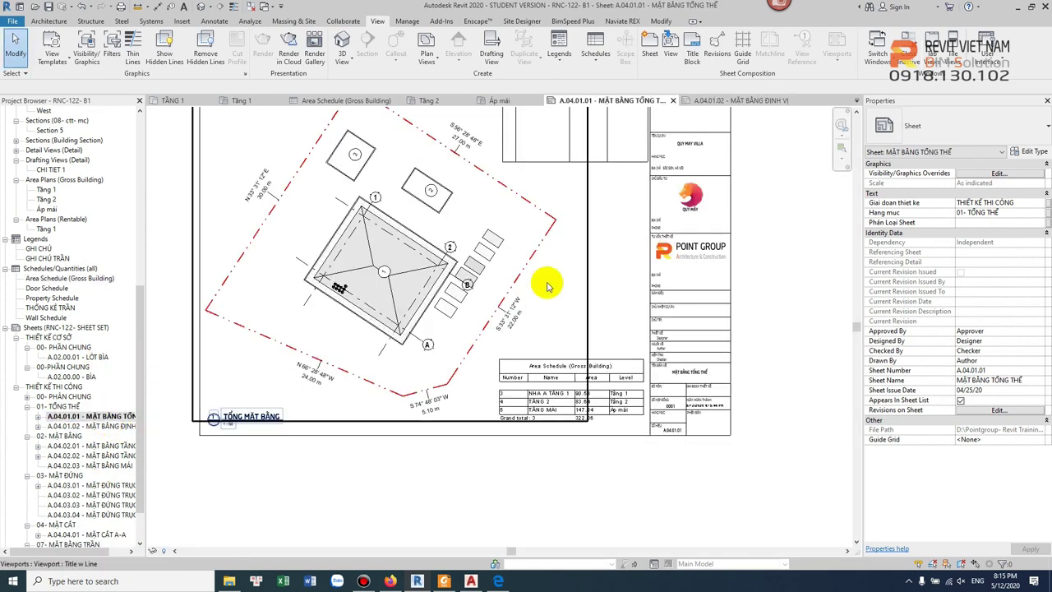
{"action": "scroll", "coordinate": [611, 282], "scroll_direction": "down", "scroll_amount": 1}
{"action": "scroll", "coordinate": [72, 238], "scroll_direction": "up", "scroll_amount": 1}
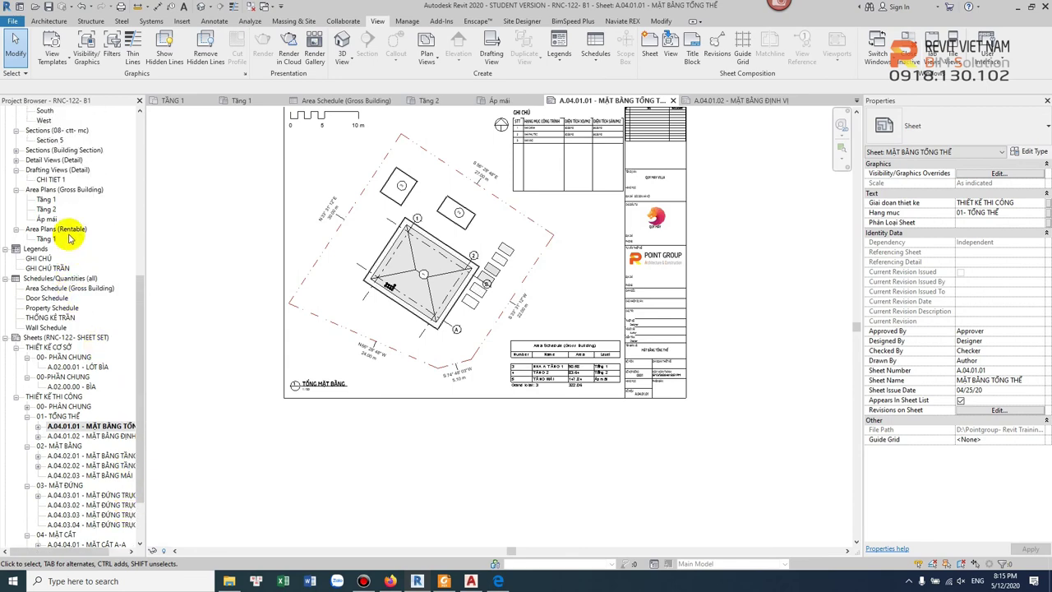
{"action": "scroll", "coordinate": [70, 235], "scroll_direction": "up", "scroll_amount": 1}
{"action": "double_click", "coordinate": [47, 219]}
- Compare the Rentable and Gross Building Tầng 1 plans and inspect the Building Area Legend
{"action": "double_click", "coordinate": [46, 258]}
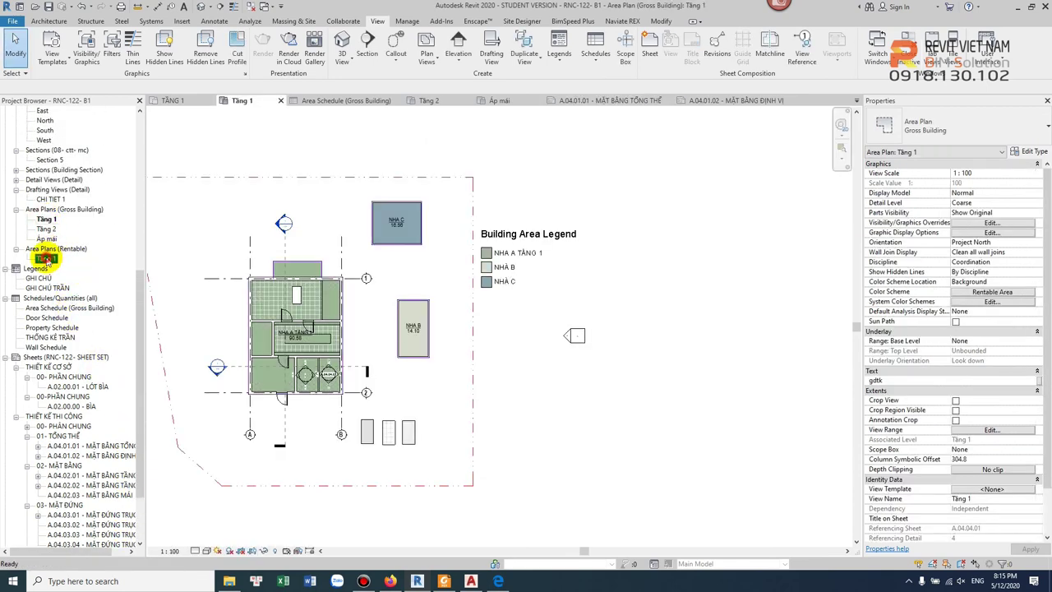
{"action": "double_click", "coordinate": [46, 220]}
{"action": "left_click", "coordinate": [511, 268]}
{"action": "left_click", "coordinate": [531, 352]}
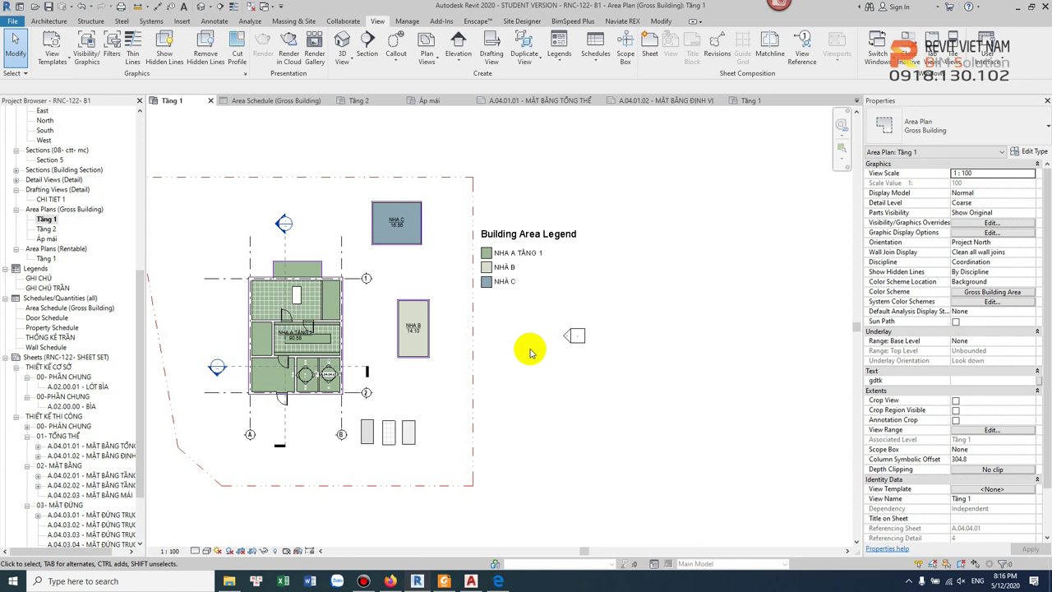
- Reopen the Rentable Tầng 1 plan and select its GHI CHÚ colour legend
{"action": "double_click", "coordinate": [46, 259]}
{"action": "scroll", "coordinate": [511, 319], "scroll_direction": "up", "scroll_amount": 3}
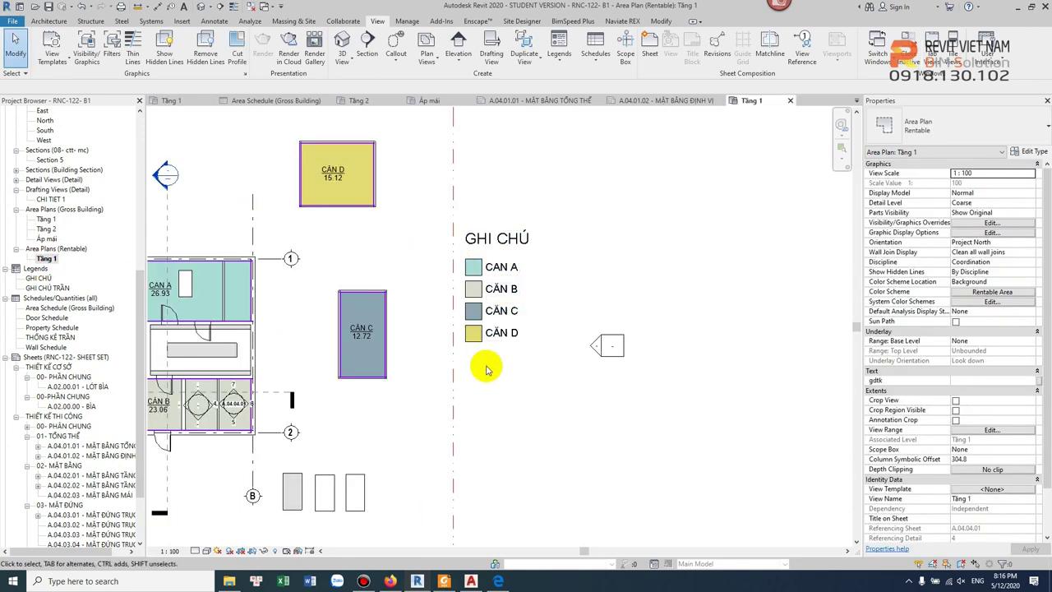
{"action": "left_click", "coordinate": [558, 307]}
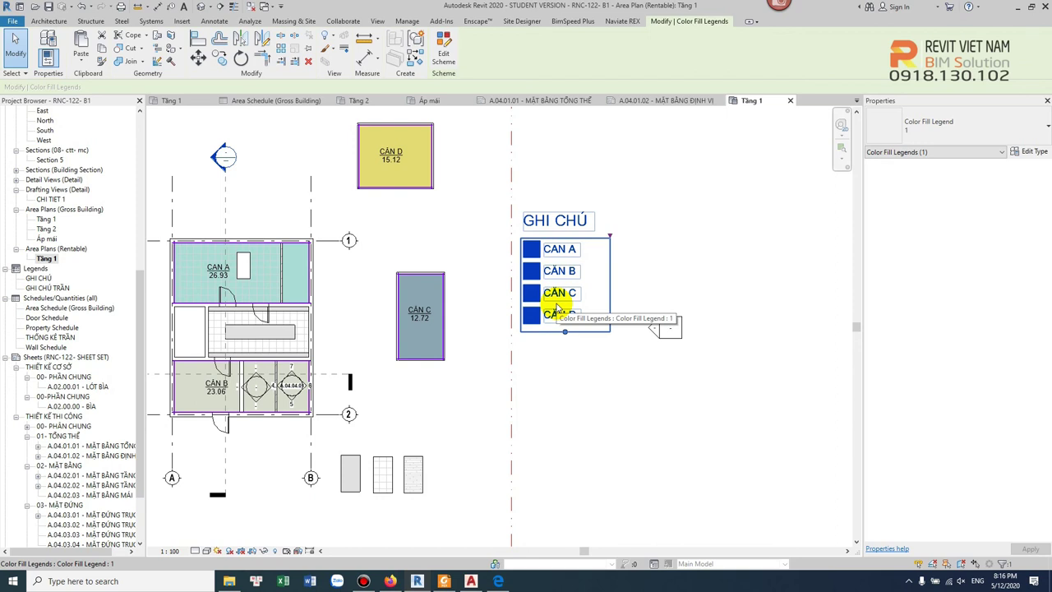
{"action": "scroll", "coordinate": [47, 218], "scroll_direction": "up", "scroll_amount": 2}
{"action": "scroll", "coordinate": [58, 185], "scroll_direction": "up", "scroll_amount": 1}
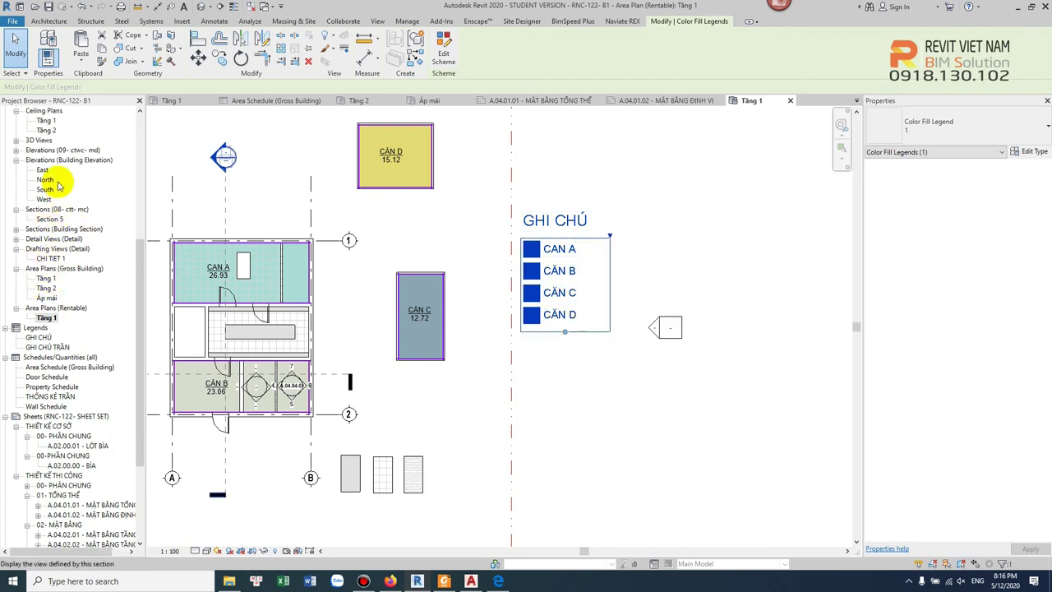
{"action": "scroll", "coordinate": [57, 185], "scroll_direction": "up", "scroll_amount": 2}
{"action": "scroll", "coordinate": [63, 161], "scroll_direction": "up", "scroll_amount": 2}
{"action": "scroll", "coordinate": [62, 158], "scroll_direction": "up", "scroll_amount": 2}
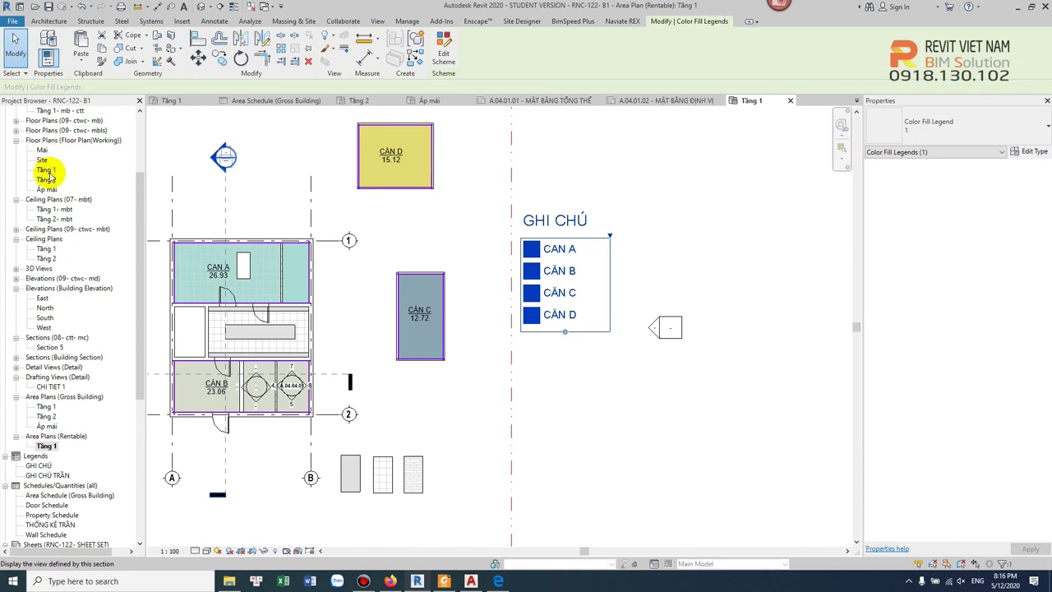
- Open the Tầng 1 floor plan and zoom out to see its colour-filled rooms and Room Legend
{"action": "double_click", "coordinate": [47, 170]}
{"action": "scroll", "coordinate": [455, 281], "scroll_direction": "up", "scroll_amount": 3}
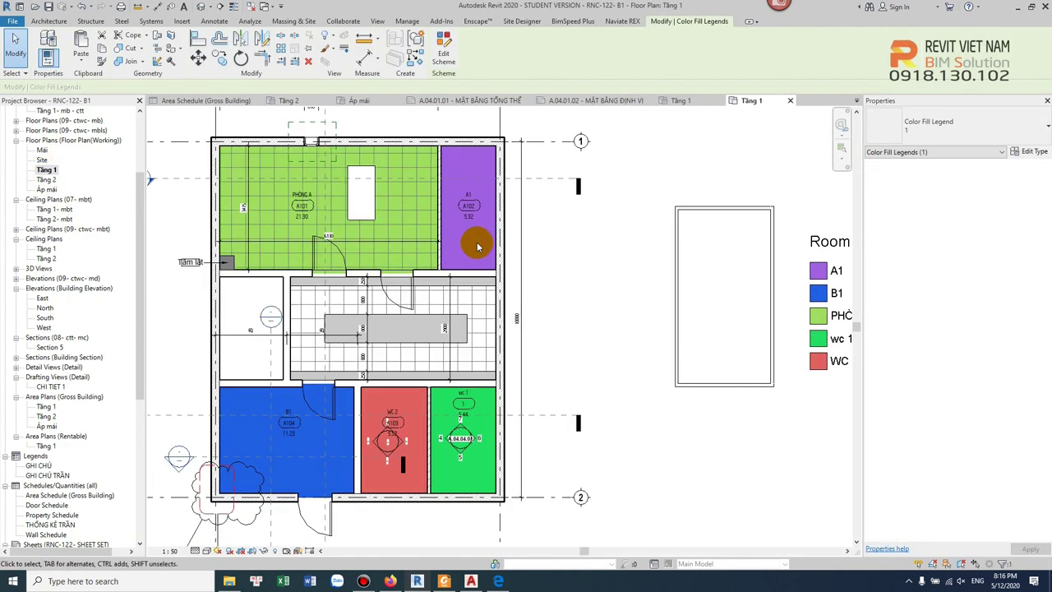
{"action": "scroll", "coordinate": [477, 247], "scroll_direction": "down", "scroll_amount": 4}
{"action": "scroll", "coordinate": [472, 263], "scroll_direction": "down", "scroll_amount": 1}
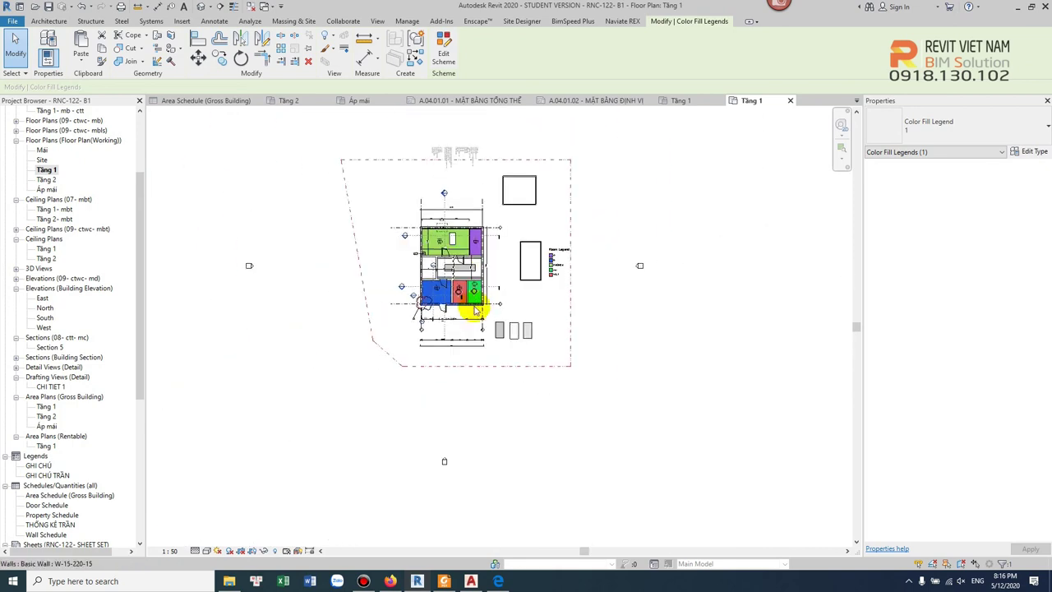
{"action": "left_click", "coordinate": [363, 581]}
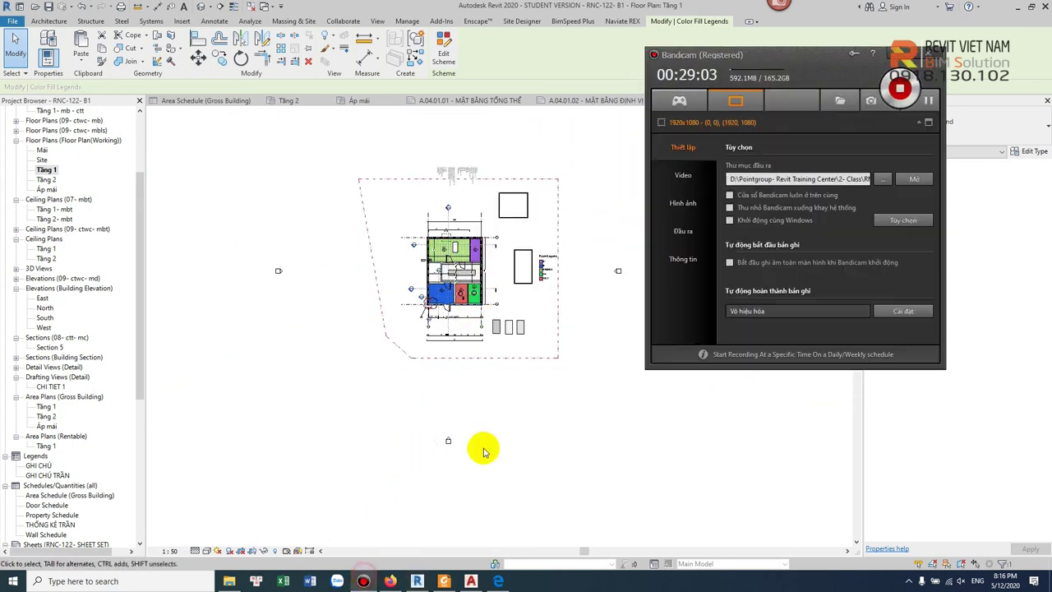